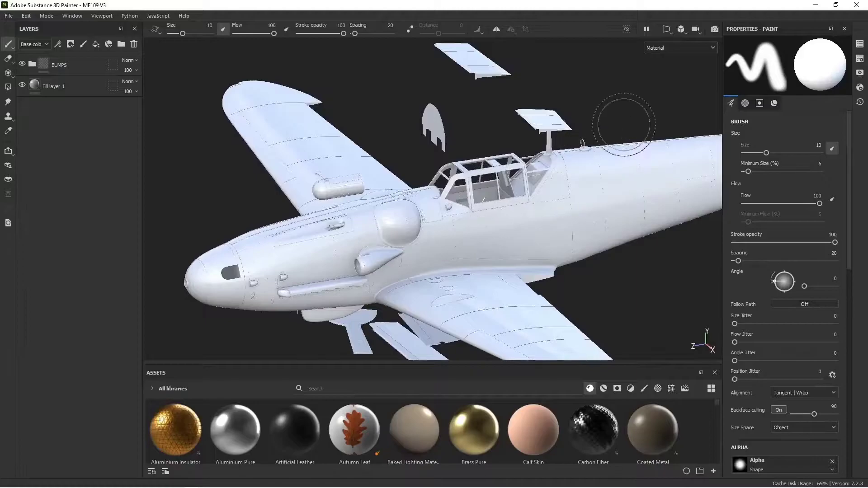
Hide the ME109_EXTERIOR texture set and make ME109_INTERIOR the active texture set
click(861, 45)
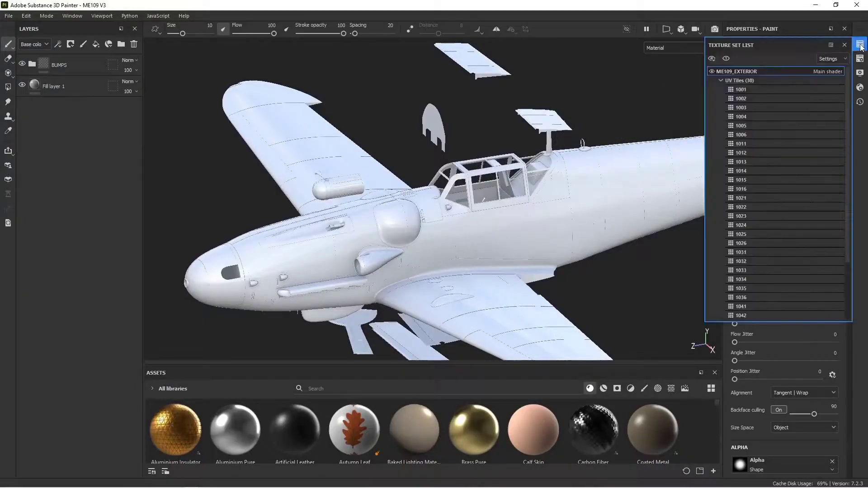
click(721, 80)
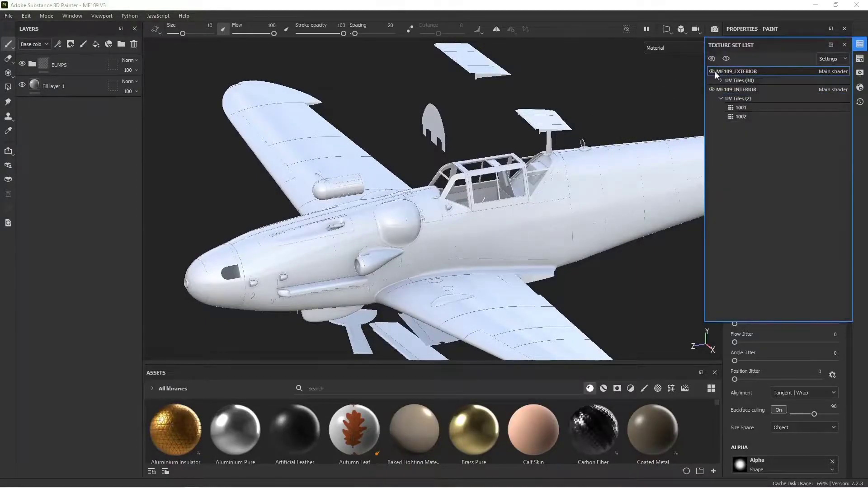
click(712, 71)
alt+drag(548, 203, 524, 209)
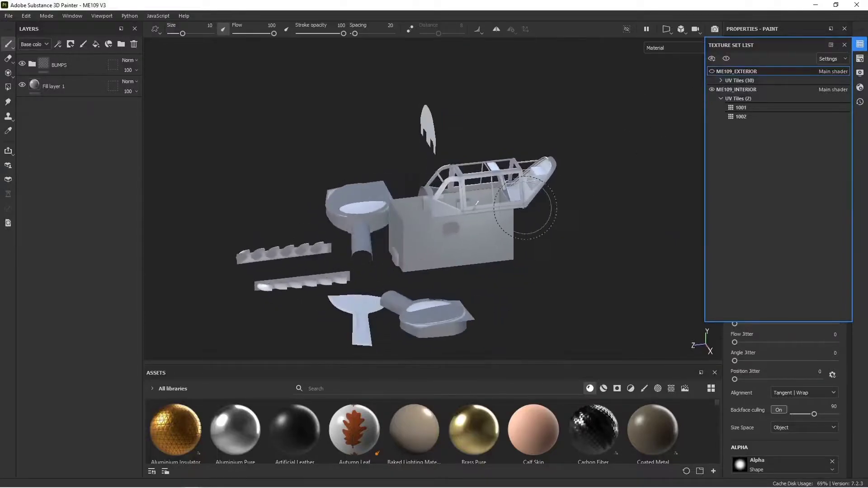
click(729, 90)
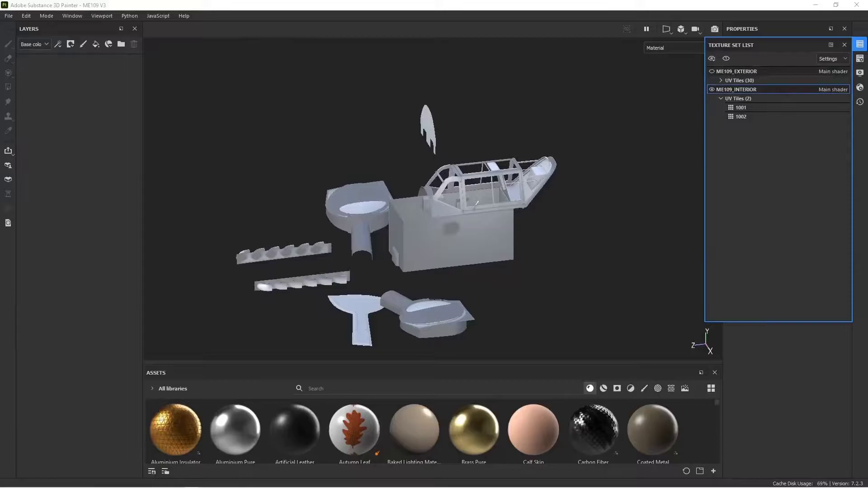
Reposition and narrow the floating texture set list and dismiss it to clear the viewport
mouse_move(781, 45)
mouse_down()
mouse_move(212, 54)
mouse_move(260, 128)
mouse_move(259, 148)
mouse_up()
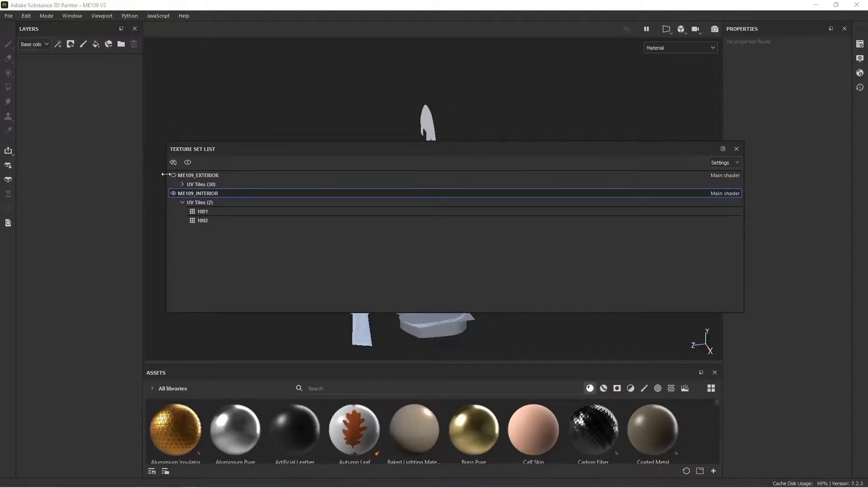
drag(167, 176, 513, 176)
drag(645, 153, 560, 117)
click(655, 115)
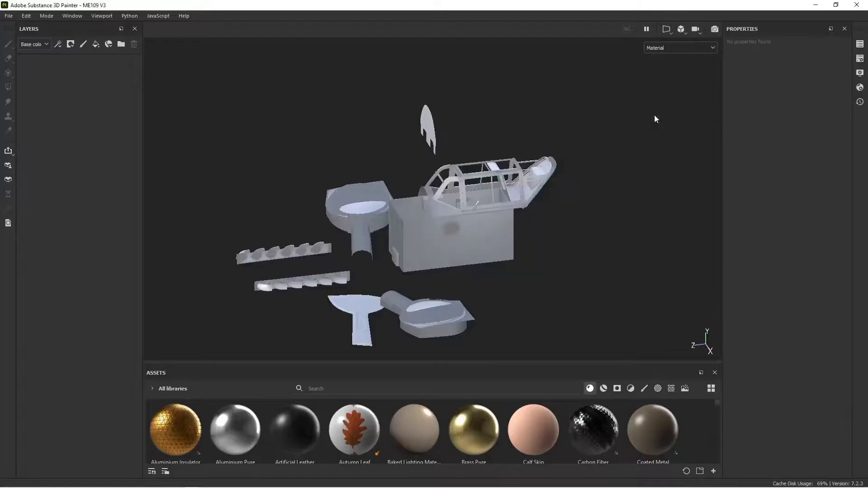
Search the material assets for "alum" and add Aluminium Pure as a layer on the interior texture set
alt+drag(557, 215, 463, 217)
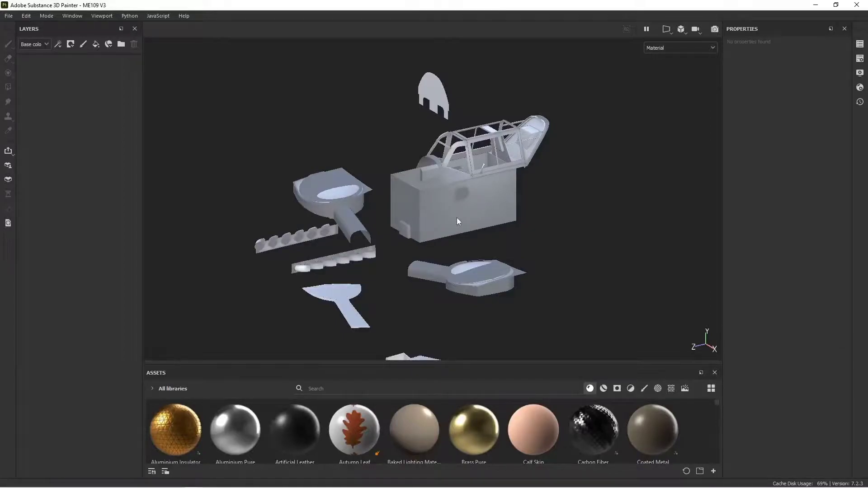
scroll(420, 405, down, 4)
scroll(420, 405, up, 5)
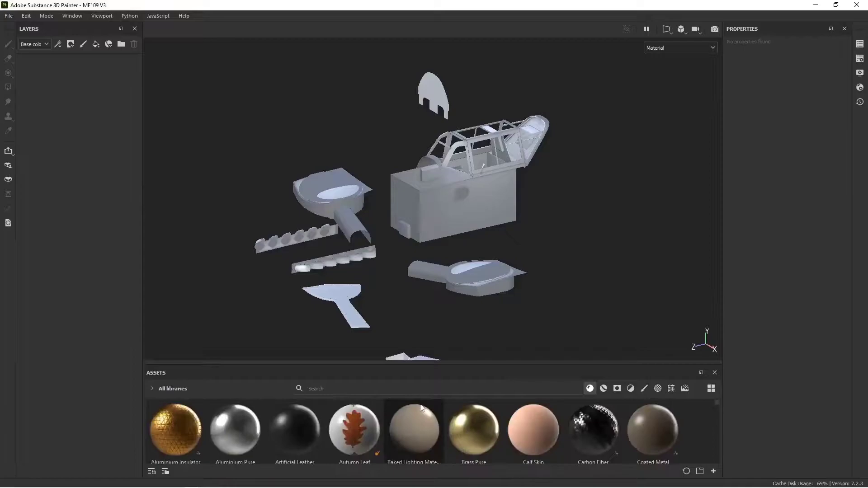
click(335, 389)
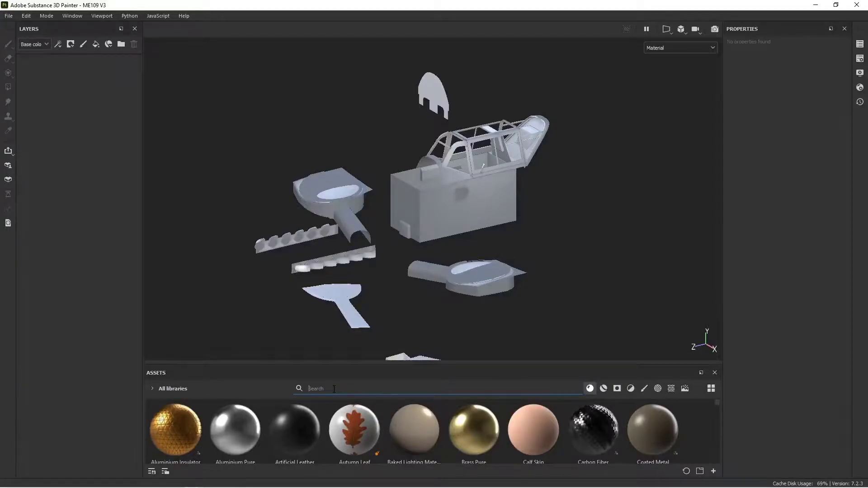
text(alum)
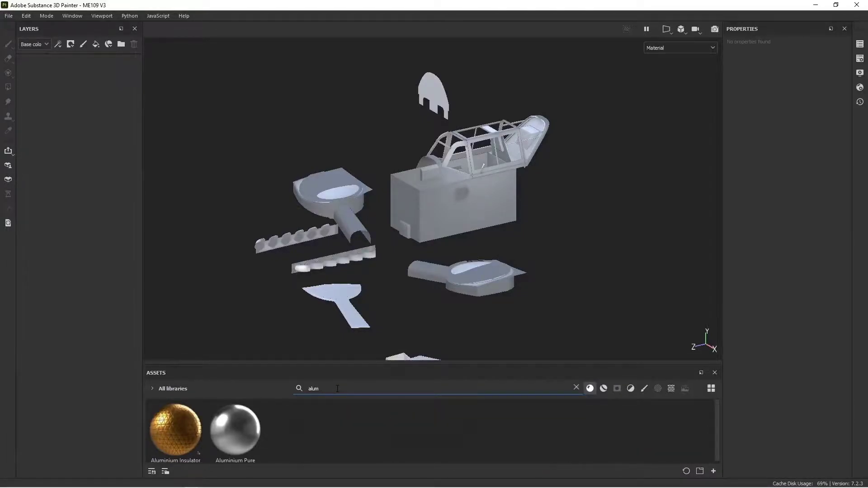
drag(236, 438, 78, 83)
alt+drag(344, 206, 269, 202)
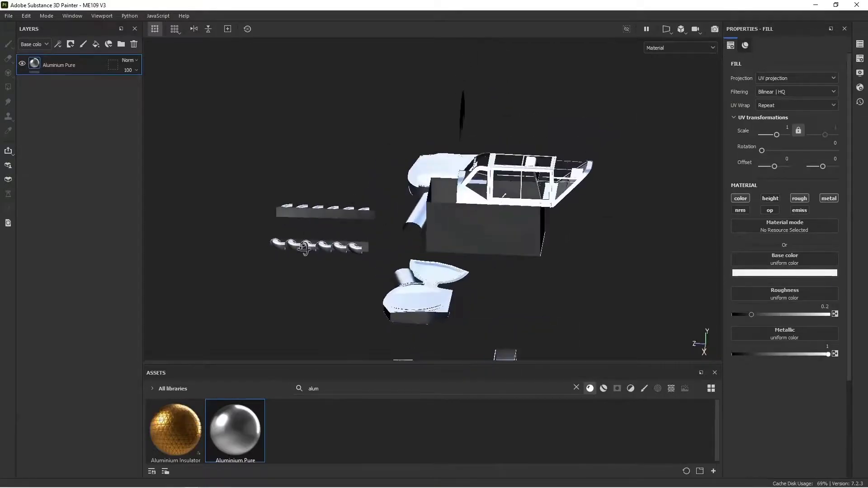
Add a white mask to the Aluminium Pure layer
click(75, 47)
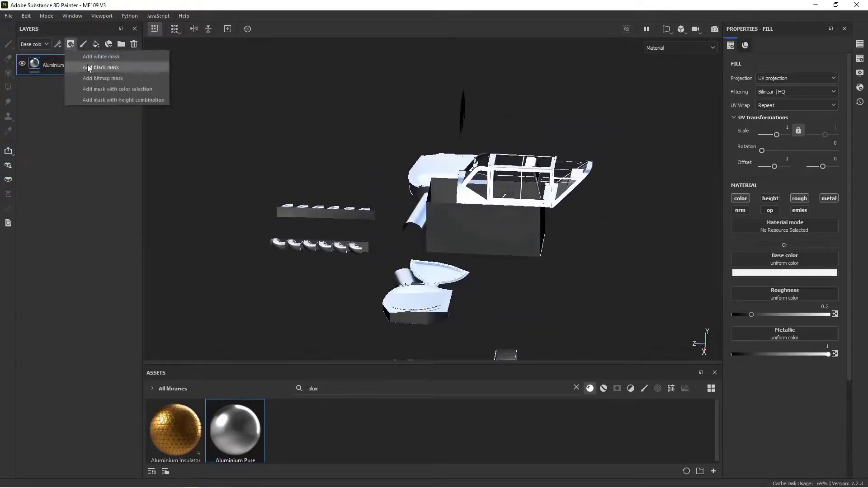
click(90, 57)
mouse_move(502, 206)
alt+mouse_down()
mouse_move(401, 166)
mouse_move(421, 215)
mouse_move(300, 203)
mouse_move(322, 218)
mouse_move(305, 218)
alt+mouse_up()
Mask both exhaust stacks out of the Aluminium Pure layer using Polygon Fill in mesh mode with a value of 0
key(4)
scroll(319, 221, up, 3)
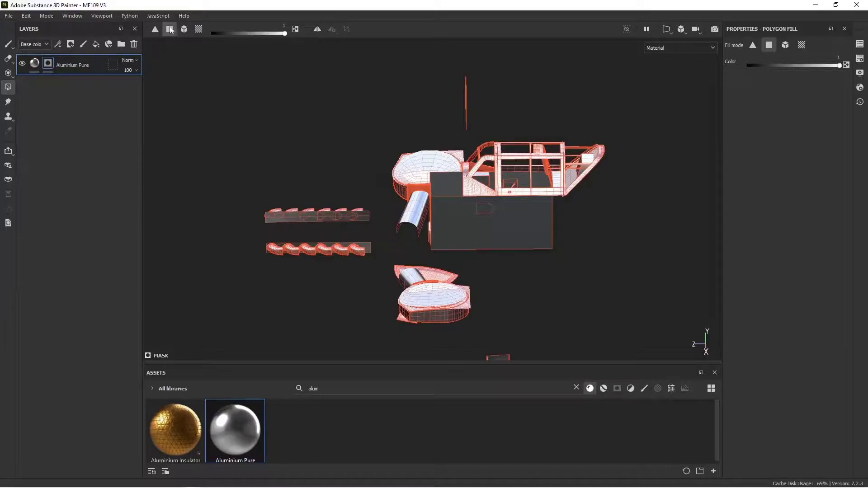
click(185, 29)
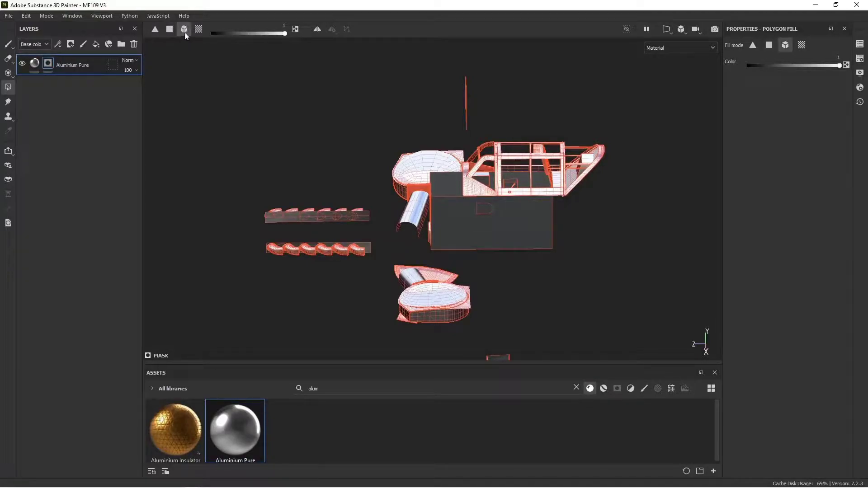
drag(228, 179, 376, 268)
alt+drag(345, 232, 589, 217)
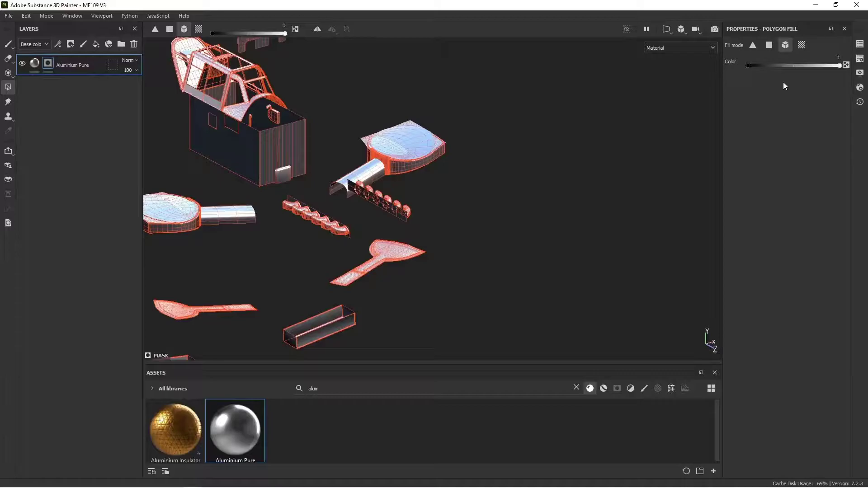
alt+drag(454, 232, 283, 244)
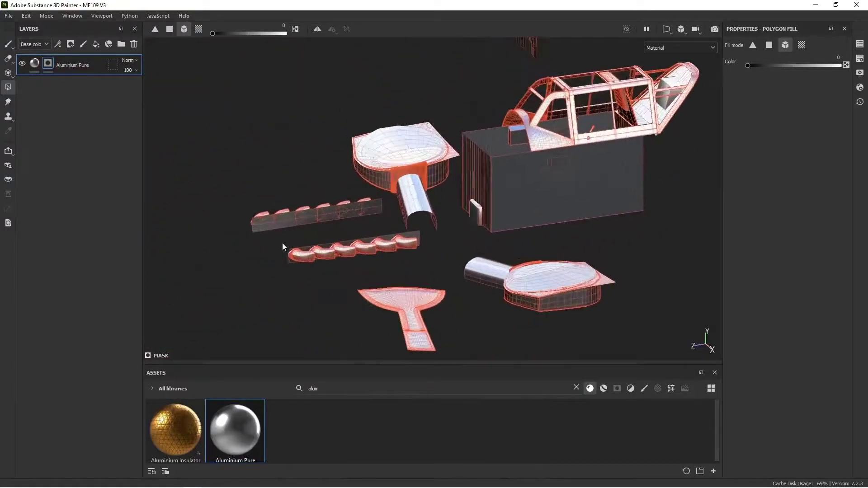
mouse_move(323, 268)
alt+mouse_down()
mouse_move(398, 253)
mouse_move(420, 273)
mouse_move(417, 238)
mouse_move(430, 235)
mouse_move(430, 200)
mouse_move(294, 257)
mouse_move(459, 224)
mouse_move(475, 184)
mouse_move(500, 183)
mouse_move(413, 200)
mouse_move(512, 209)
mouse_move(440, 182)
mouse_move(411, 208)
mouse_move(366, 205)
alt+mouse_up()
key(1)
Switch to the browser and look up the RLM 66 cockpit interior colour in the German colour chart and the FED-STD-595 reference
mouse_move(0, 67)
mouse_down()
mouse_move(382, 34)
mouse_move(379, 1)
mouse_up()
scroll(506, 183, up, 15)
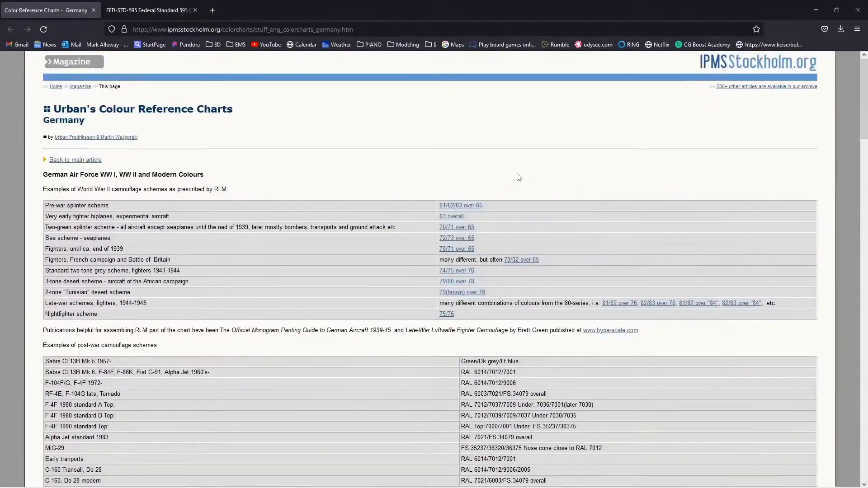
scroll(111, 190, down, 15)
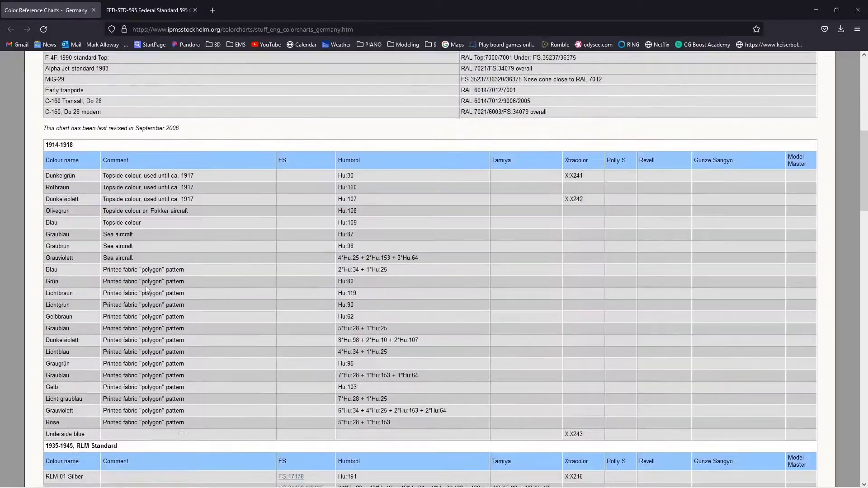
scroll(149, 284, up, 5)
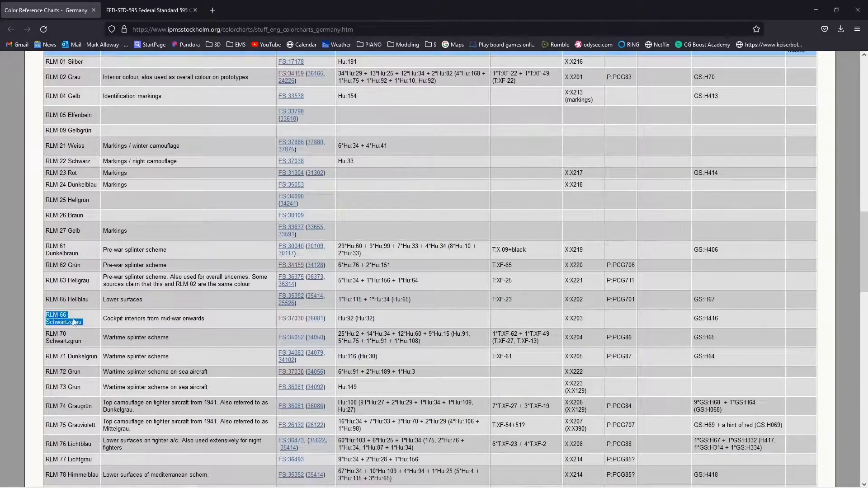
click(160, 18)
mouse_move(504, 10)
mouse_down()
mouse_move(508, 56)
mouse_move(0, 158)
mouse_up()
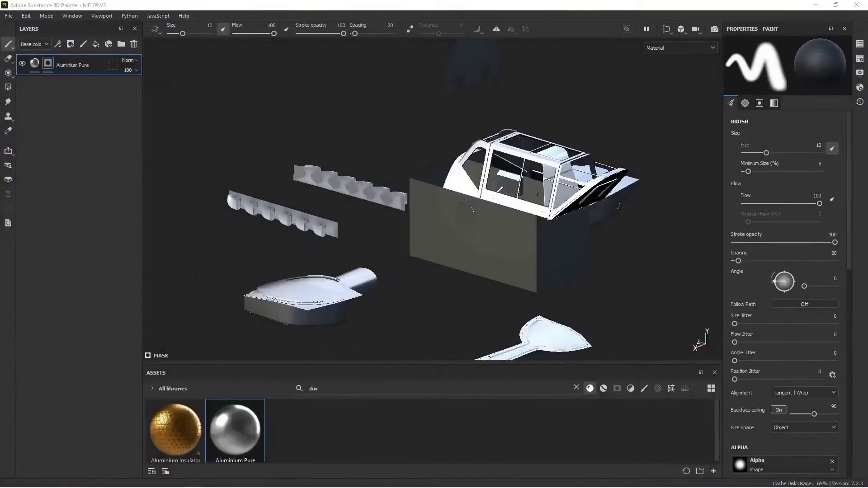
Add a fill layer above Aluminium Pure and name it SchwarzGrau
click(97, 44)
text(SchwarzGrau)
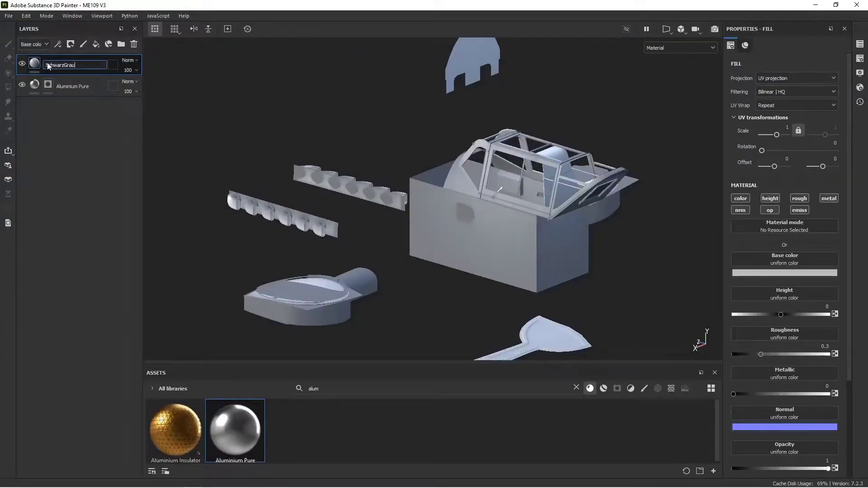
key(Return)
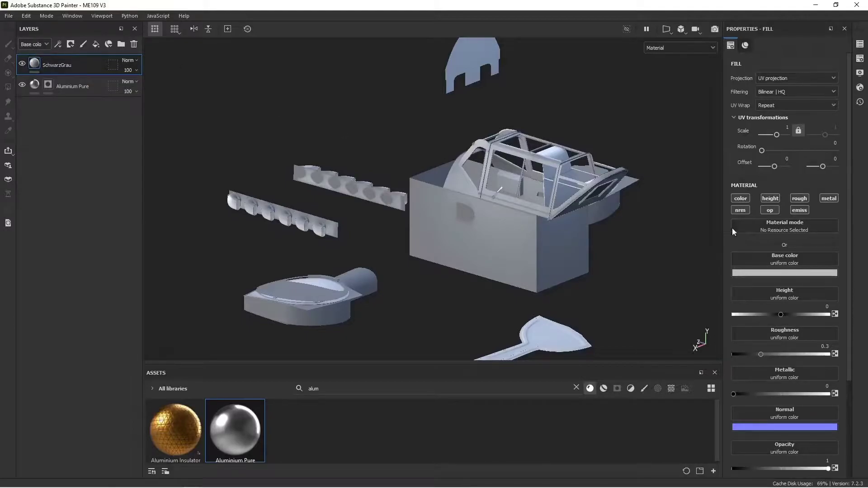
Limit the SchwarzGrau fill to the color channel and sample the dark grey 232227 as its base color
click(741, 198)
alt+drag(524, 237, 434, 256)
click(779, 272)
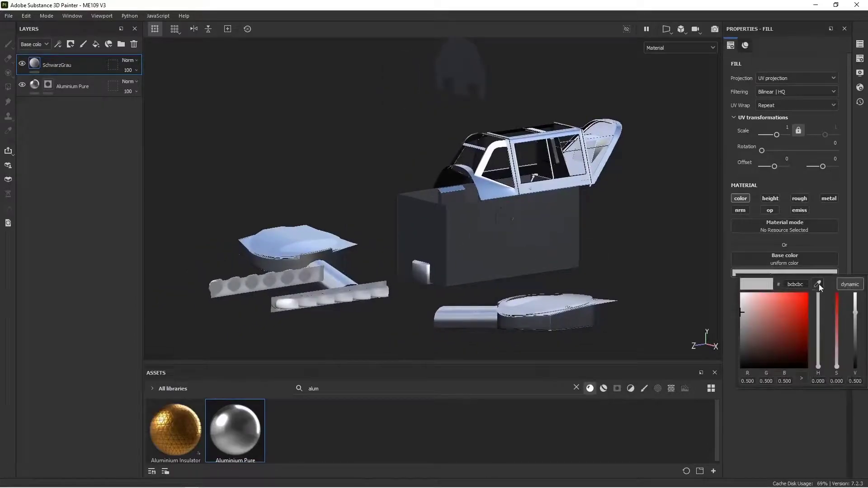
click(759, 431)
click(758, 274)
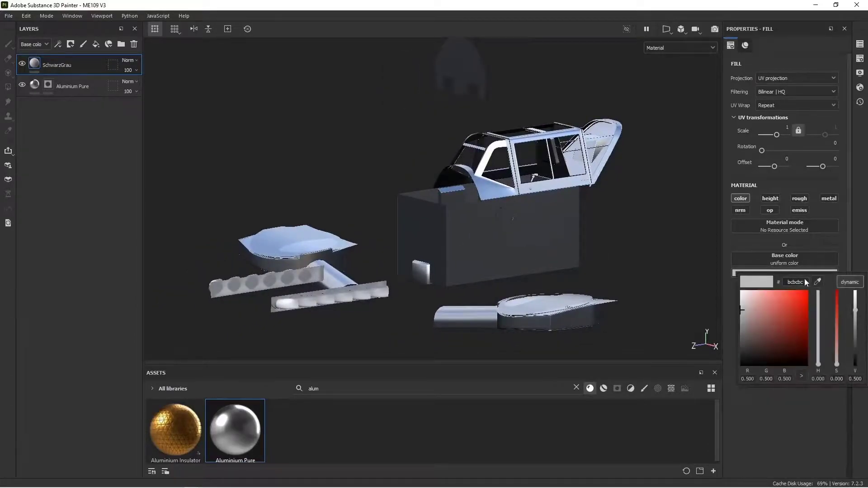
click(818, 282)
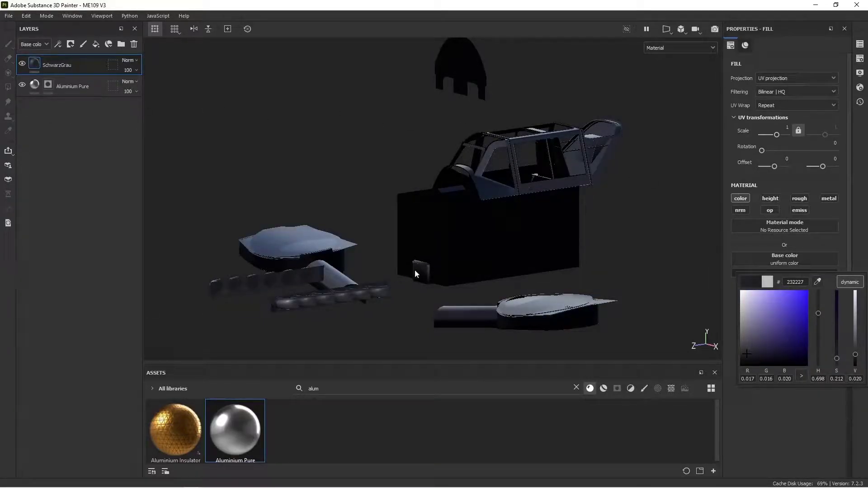
Add a white mask to the SchwarzGrau layer and mask out both exhaust stacks with a Polygon Fill value of 0
alt+drag(605, 244, 422, 244)
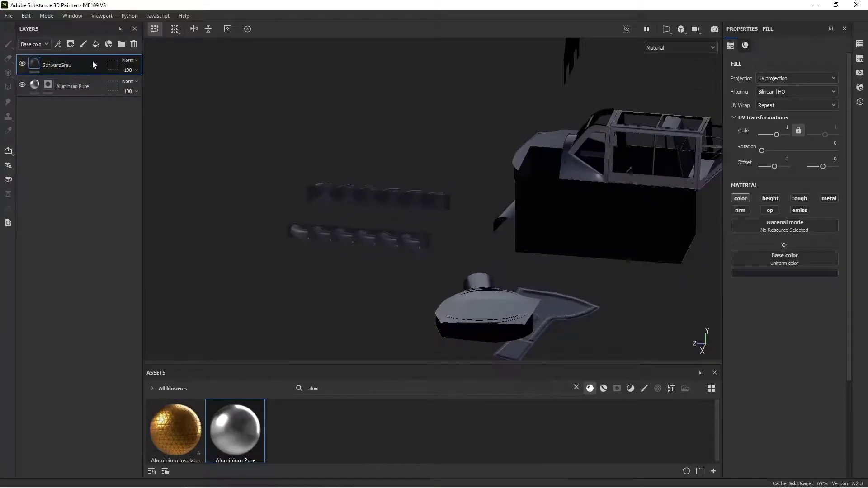
click(70, 44)
click(100, 57)
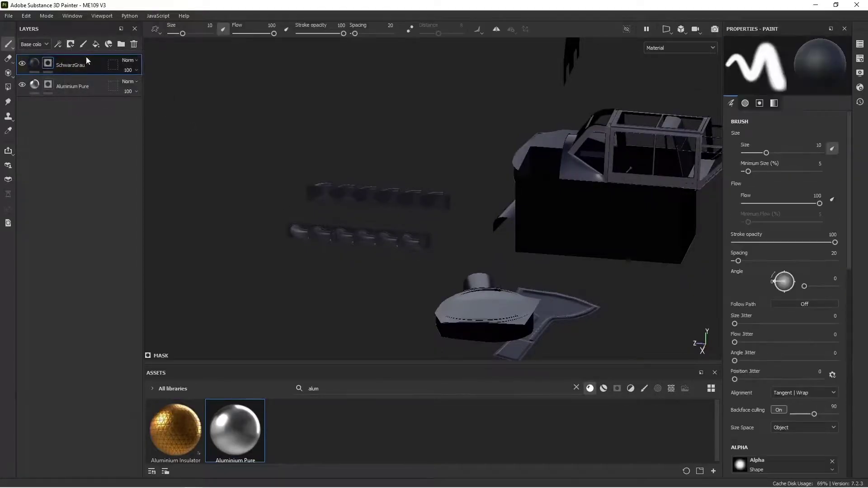
key(4)
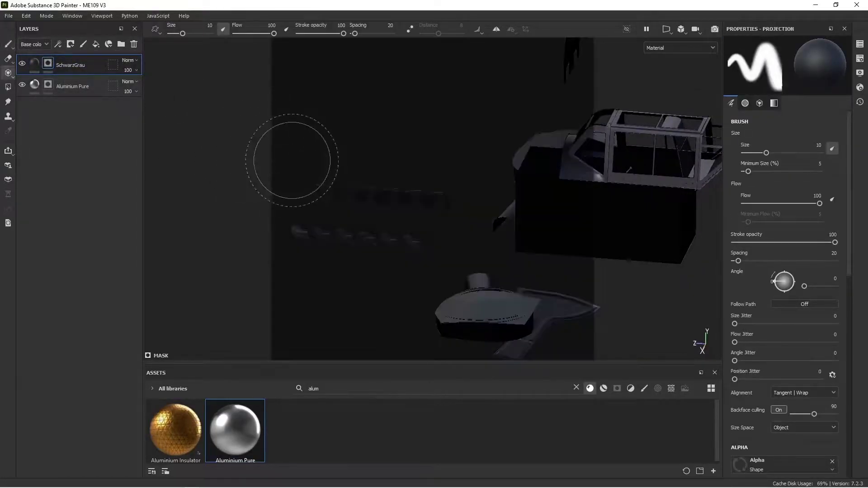
drag(252, 151, 474, 270)
mouse_move(340, 208)
alt+mouse_down()
mouse_move(483, 225)
mouse_move(339, 201)
alt+mouse_up()
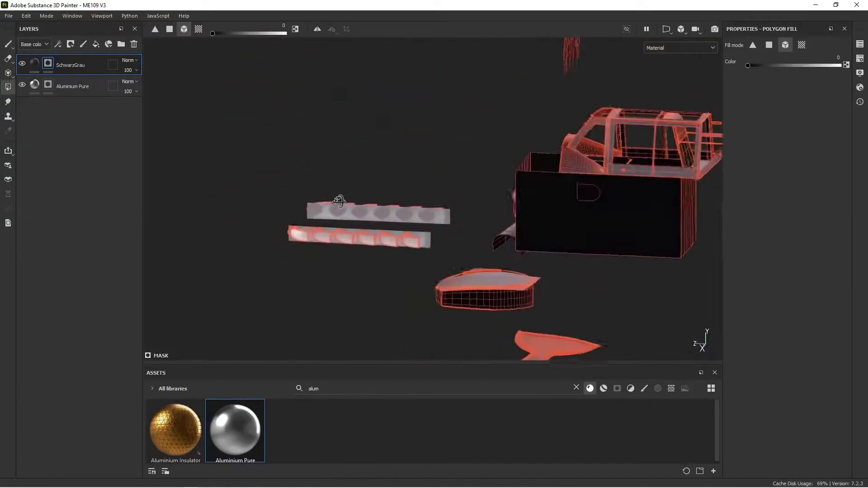
click(8, 44)
Bring the radiator surfaces into view and search the texture assets for "fenc" in place of the previous search
mouse_move(181, 136)
alt+mouse_down()
mouse_move(413, 190)
mouse_move(484, 184)
mouse_move(465, 208)
mouse_move(411, 223)
mouse_move(461, 213)
mouse_move(472, 243)
mouse_move(411, 256)
alt+mouse_up()
scroll(411, 255, up, 5)
alt+middle_drag(371, 316, 404, 199)
scroll(403, 200, up, 2)
scroll(403, 199, up, 1)
alt+middle_drag(366, 266, 446, 134)
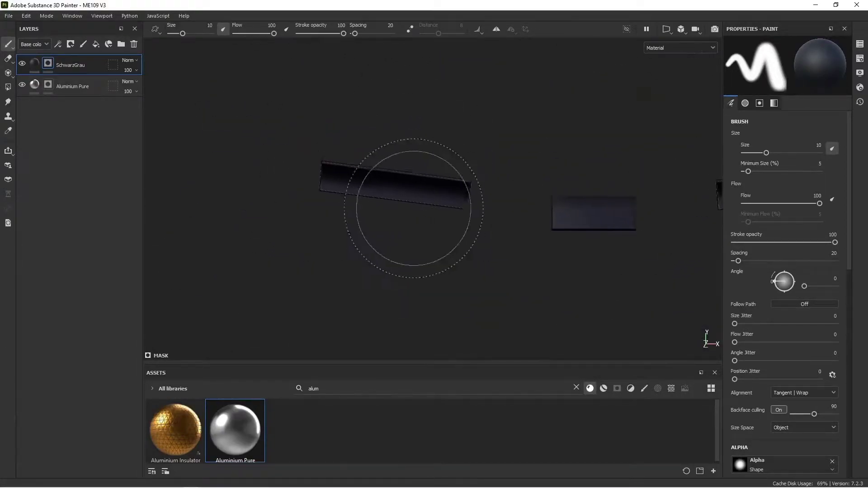
alt+drag(418, 200, 418, 238)
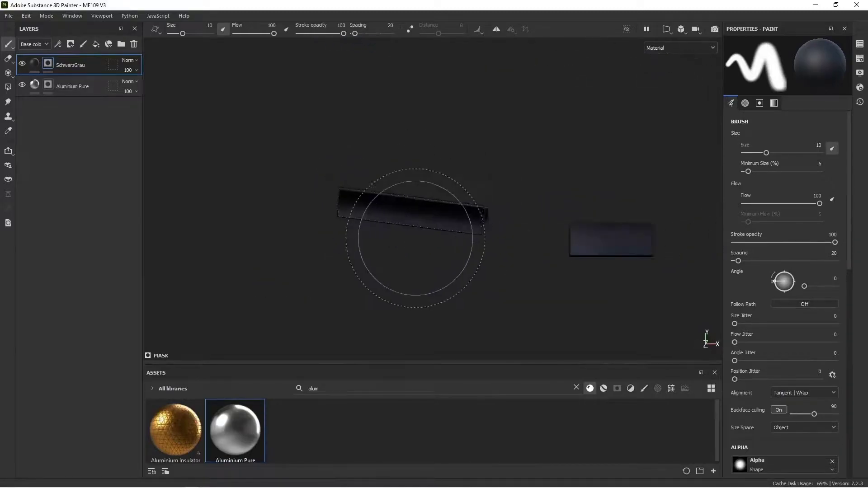
click(577, 388)
click(577, 388)
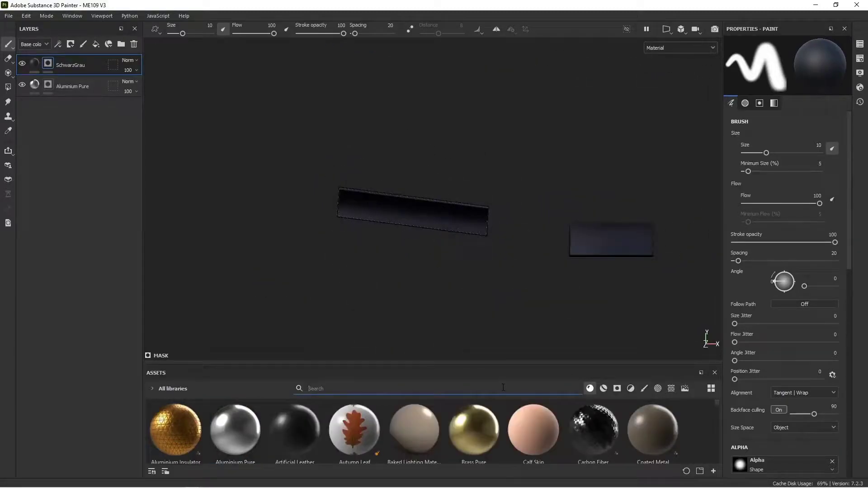
text(fenc)
click(671, 388)
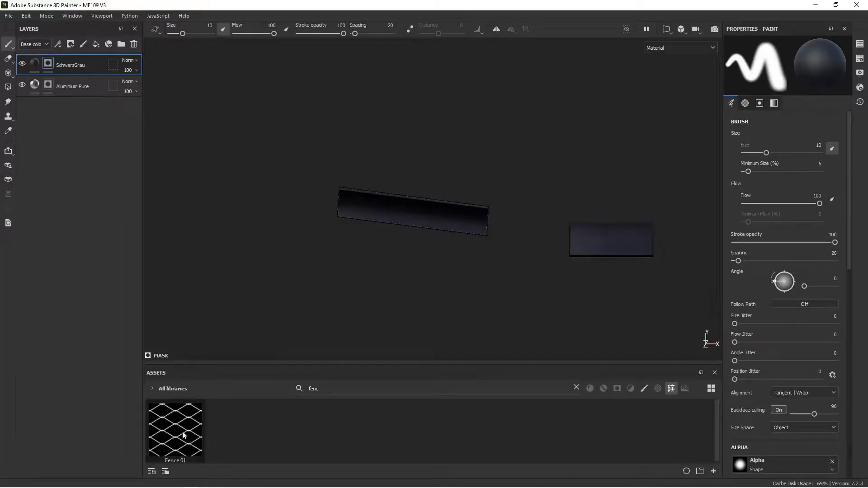
Add a paint layer above SchwarzGrau and name it RadiatorScreens
click(83, 44)
double_click(70, 64)
text(F)
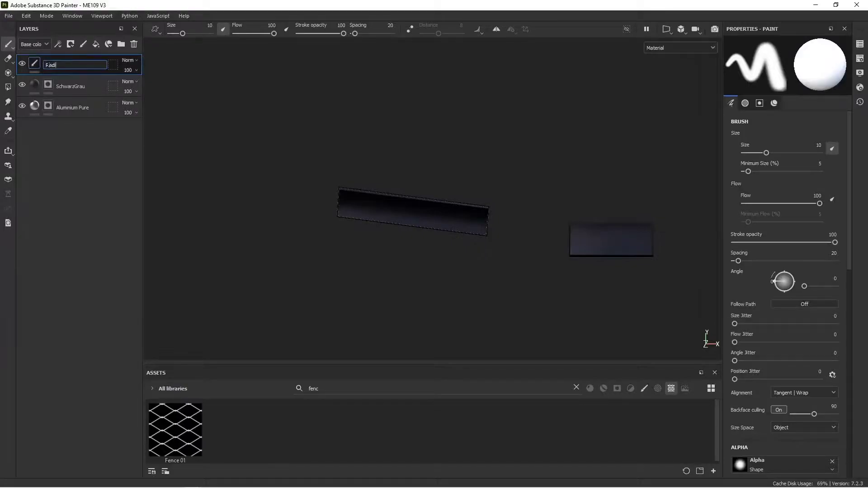
text(adiatorScreens)
key(Return)
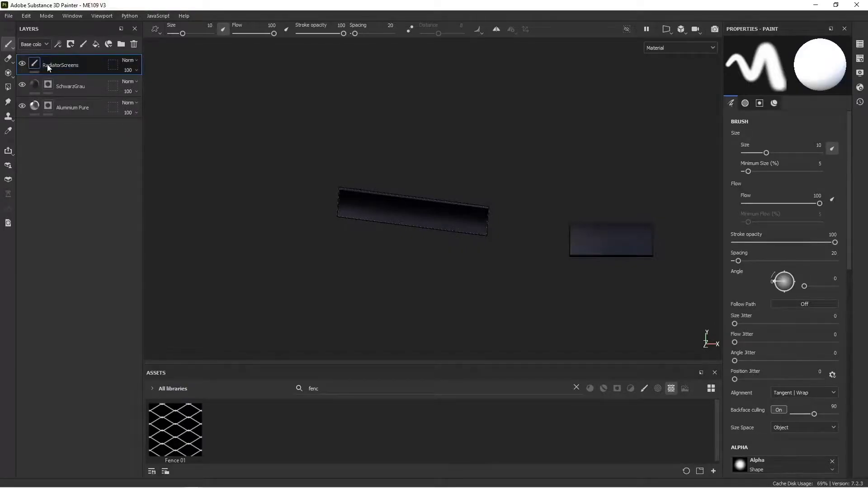
Choose the Projection tool for the RadiatorScreens layer and enable its color, height and metal channels only
click(9, 74)
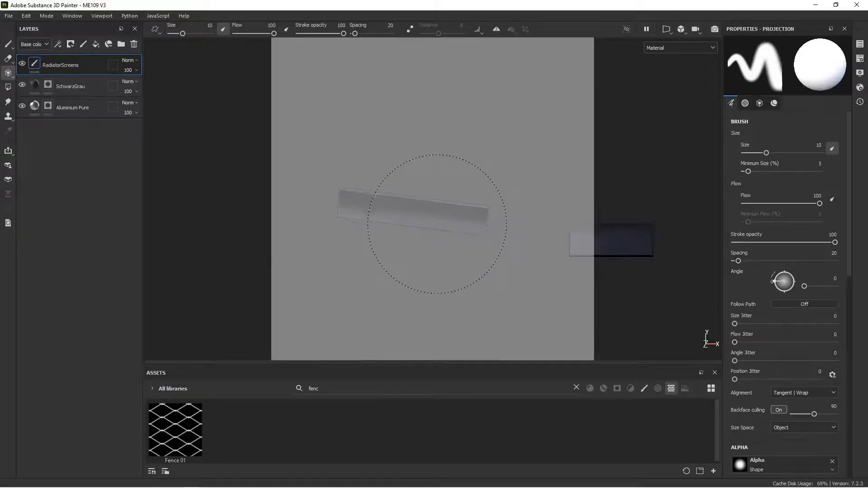
scroll(794, 352, down, 8)
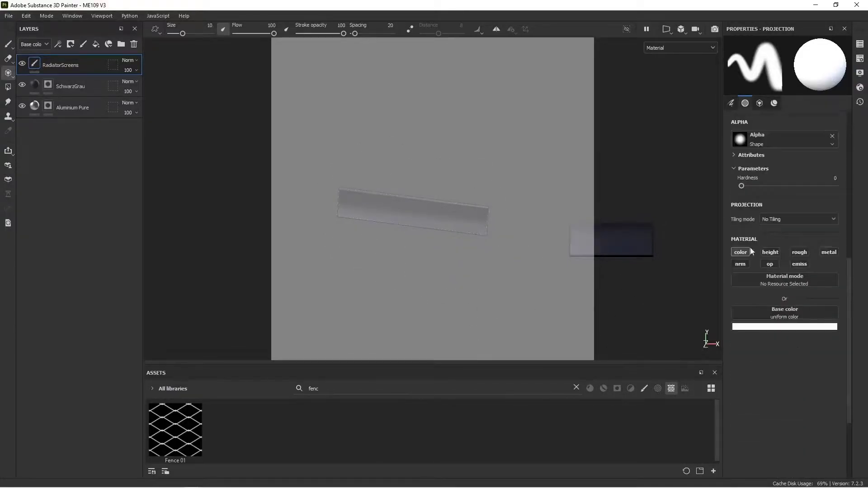
click(742, 253)
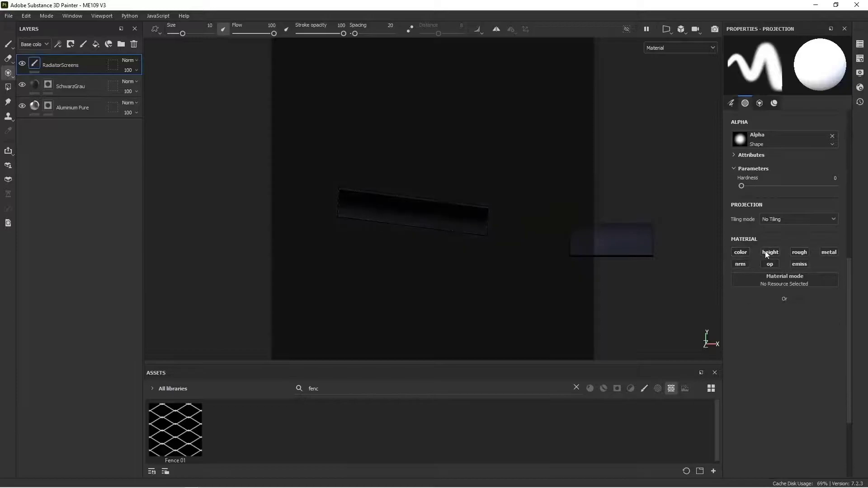
click(742, 255)
click(774, 255)
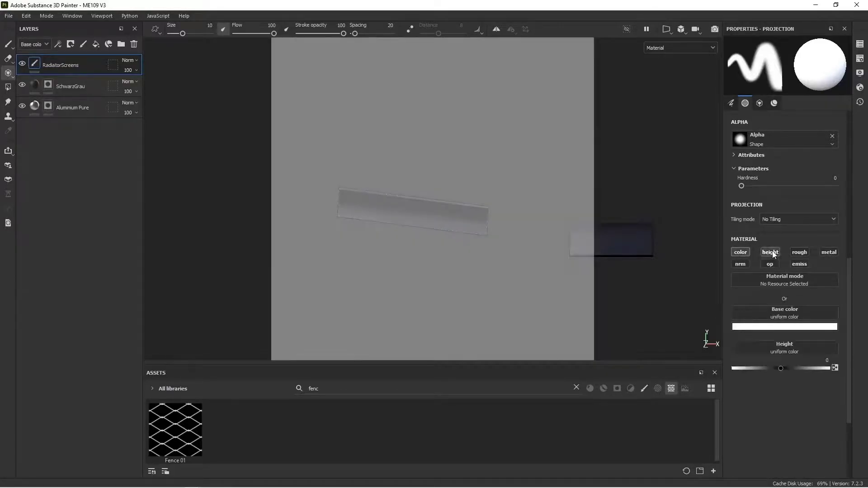
click(828, 254)
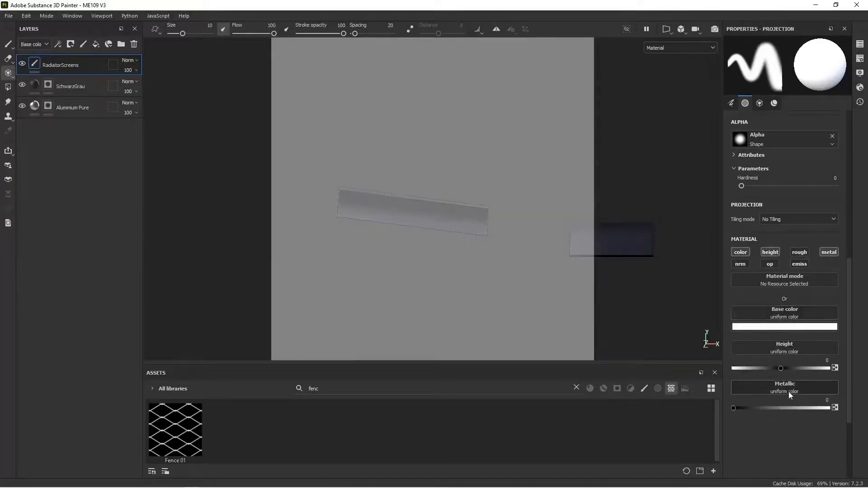
Assign the Fence 01 texture to the projection's Base color, Height and Metallic channels
drag(174, 432, 747, 316)
drag(179, 441, 773, 427)
drag(161, 443, 791, 427)
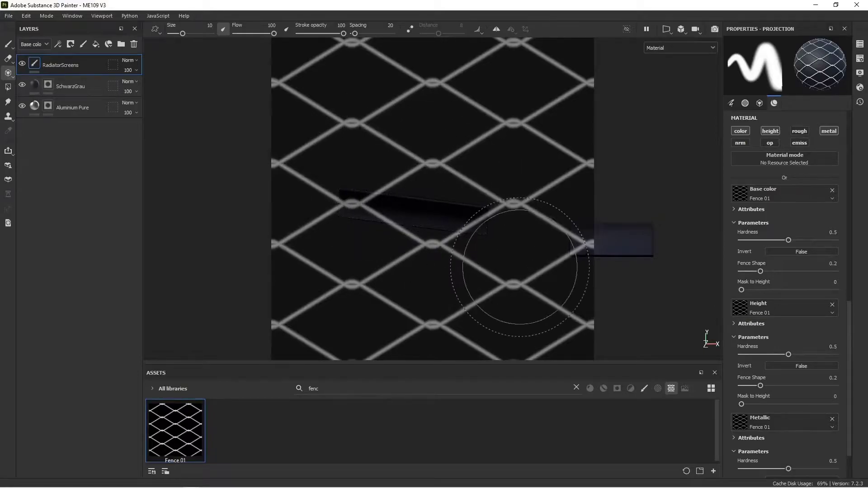
Scale the Fence 01 projection stencil down near the long radiator surface and adjust its rotation
key(s)
right_drag(508, 267, 467, 247)
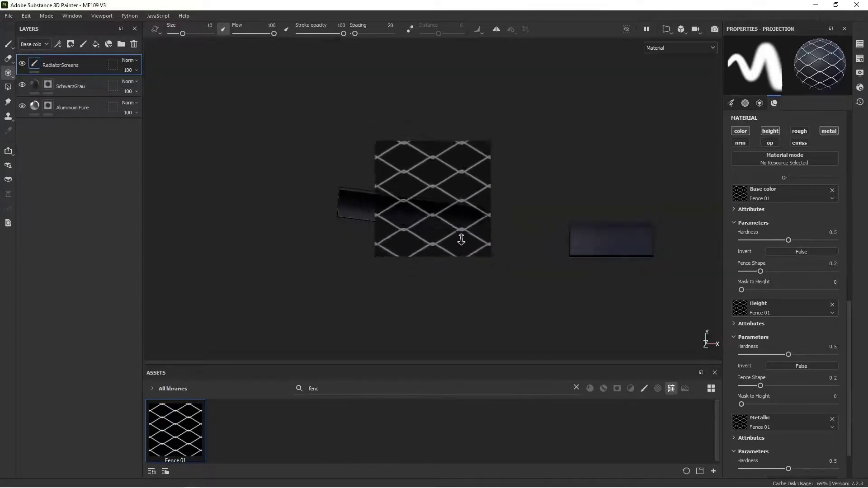
key(s)
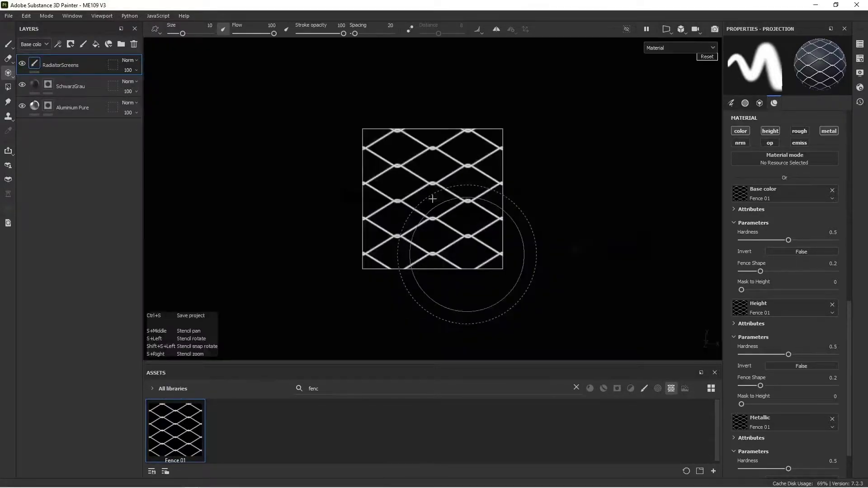
drag(465, 271, 461, 271)
drag(486, 220, 446, 249)
mouse_move(487, 221)
mouse_down()
mouse_move(496, 209)
mouse_move(494, 230)
mouse_up()
key(s)
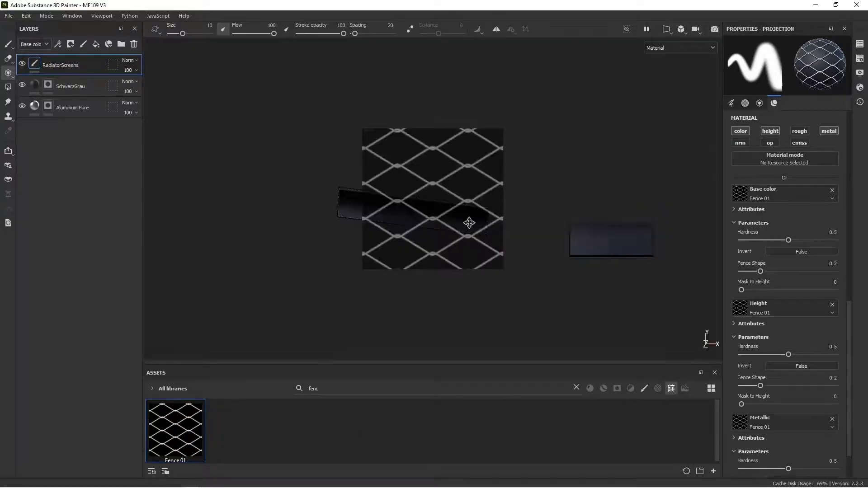
Move the fence stencil onto the long radiator surface, shrink it to fit within the surface and rotate it slightly
middle_drag(469, 223, 429, 223)
key(s)
right_drag(433, 243, 411, 202)
scroll(410, 201, up, 1)
key(s)
key(s)
drag(445, 250, 441, 255)
key(s)
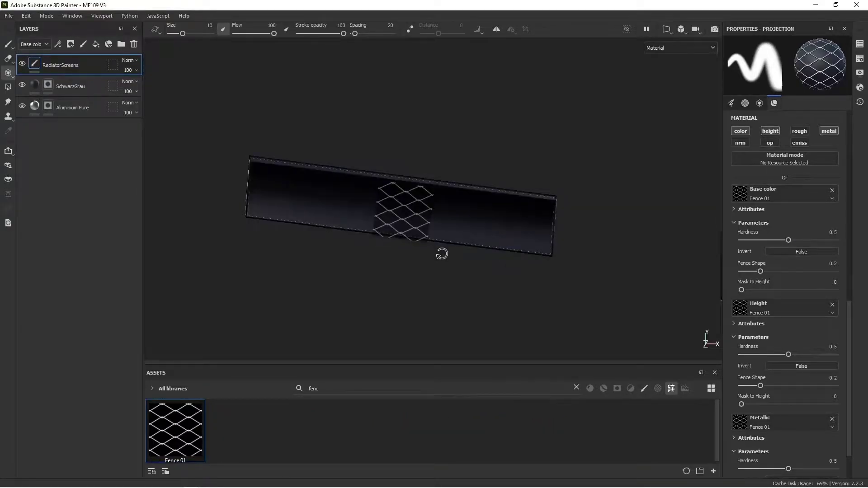
key(s)
middle_drag(432, 230, 430, 227)
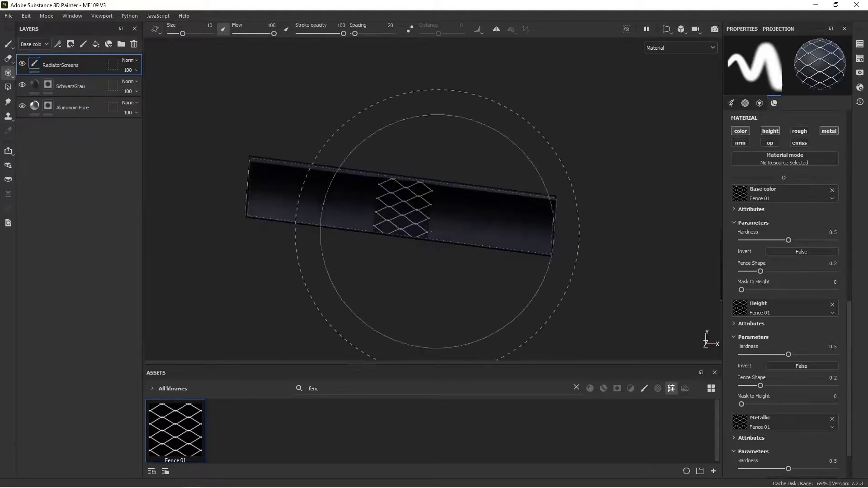
key(s)
right_drag(433, 228, 437, 240)
Set the projection's tiling mode to H and V Tiling and scale the fence pattern down to a finer mesh
scroll(787, 232, up, 6)
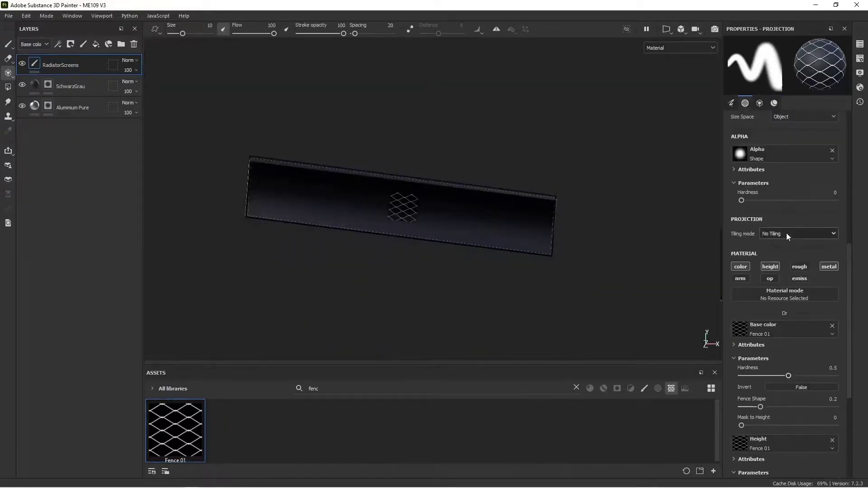
click(779, 262)
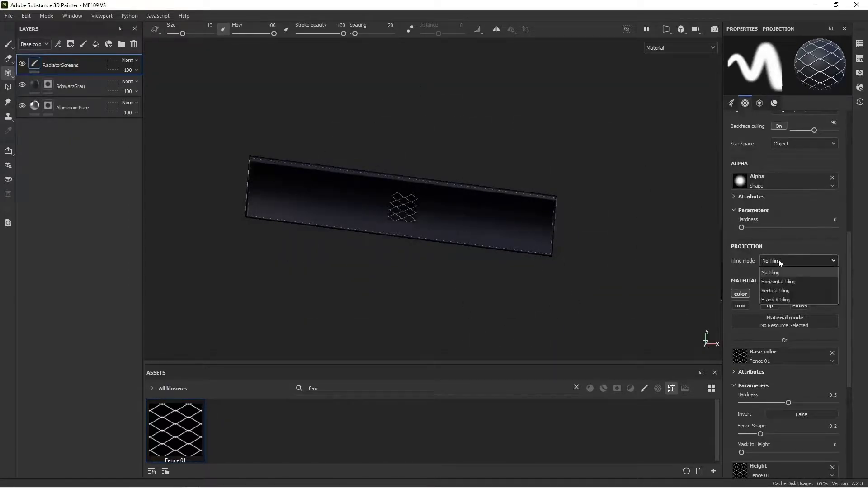
click(775, 299)
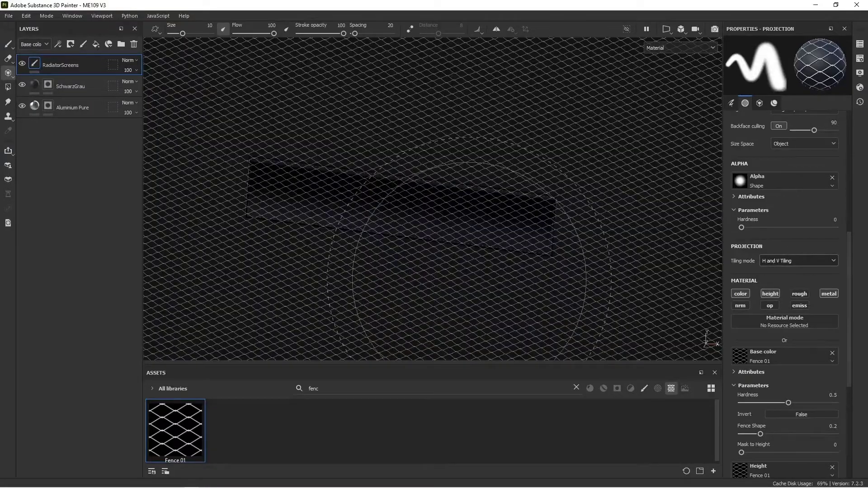
key(s)
mouse_move(536, 277)
right_down()
mouse_move(469, 240)
mouse_move(504, 252)
right_up()
key(s)
Turn on symmetry and paint the fence pattern across the whole long radiator surface
click(496, 29)
mouse_move(272, 203)
mouse_down()
mouse_move(465, 194)
mouse_move(414, 192)
mouse_up()
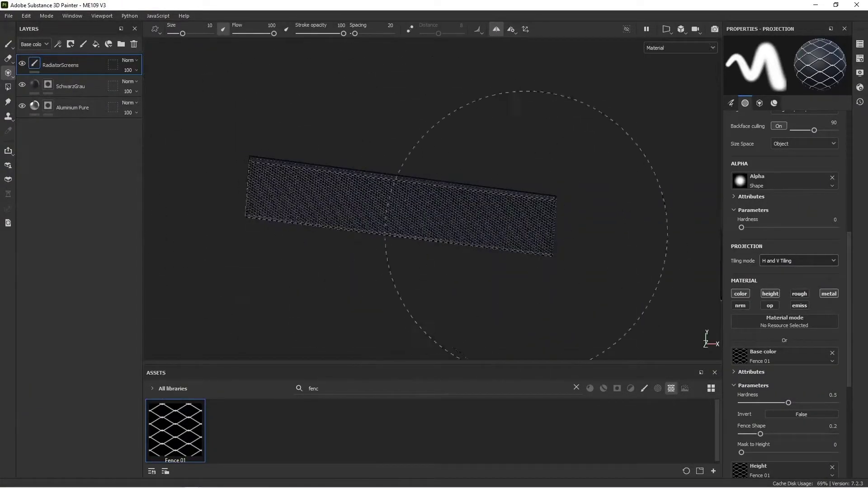
drag(295, 194, 317, 197)
Check the mirrored radiator, turn off symmetry and paint the fence pattern onto the small central radiator surface
mouse_move(510, 225)
alt+mouse_down()
mouse_move(490, 206)
mouse_move(388, 216)
mouse_move(411, 277)
alt+mouse_up()
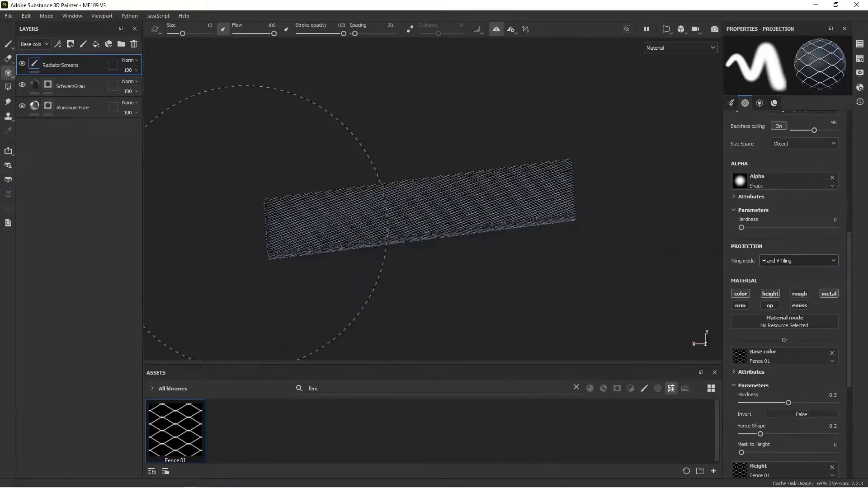
alt+right_drag(509, 200, 378, 211)
alt+middle_drag(396, 199, 411, 189)
click(497, 30)
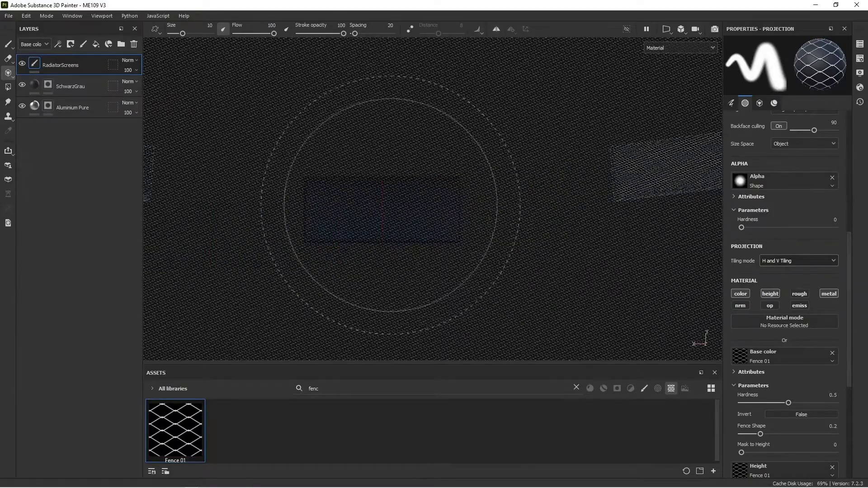
mouse_move(456, 193)
alt+shift+mouse_down()
mouse_move(421, 195)
mouse_move(493, 223)
alt+shift+mouse_up()
click(417, 181)
Check the painted radiator boxes from the side and add a black mask to the RadiatorScreens layer
key(1)
scroll(463, 206, up, 2)
scroll(450, 181, down, 5)
alt+middle_drag(368, 171, 413, 234)
mouse_move(413, 235)
alt+mouse_down()
mouse_move(359, 209)
mouse_move(405, 234)
alt+mouse_up()
alt+middle_drag(271, 232, 511, 230)
alt+drag(440, 226, 468, 225)
scroll(421, 222, up, 4)
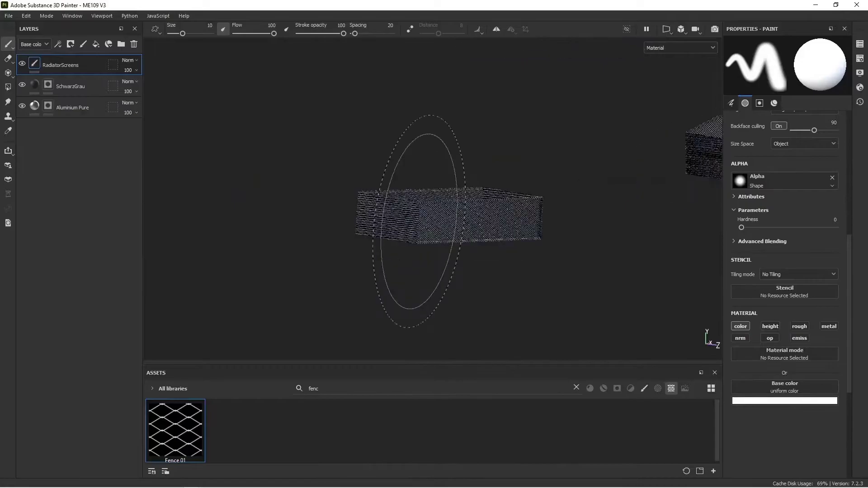
click(70, 44)
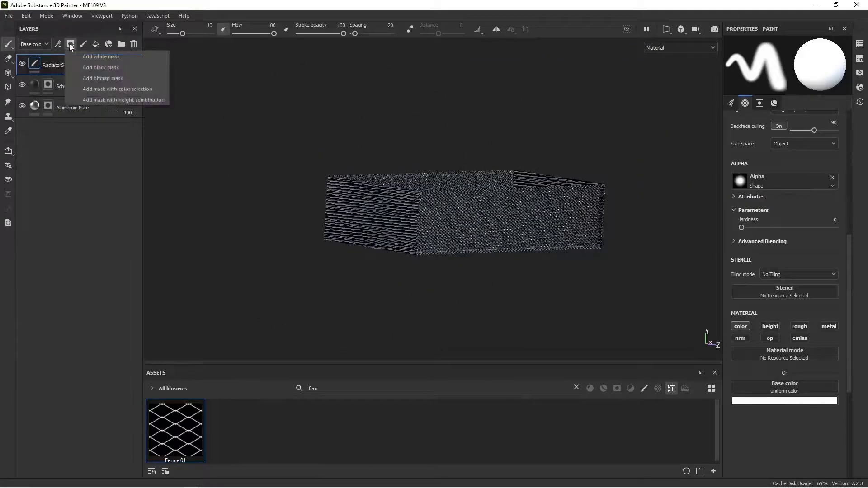
click(84, 66)
Set Polygon Fill to UV chunk mode with color 1 and reveal the fence on the long radiator's front face
alt+drag(455, 219, 387, 223)
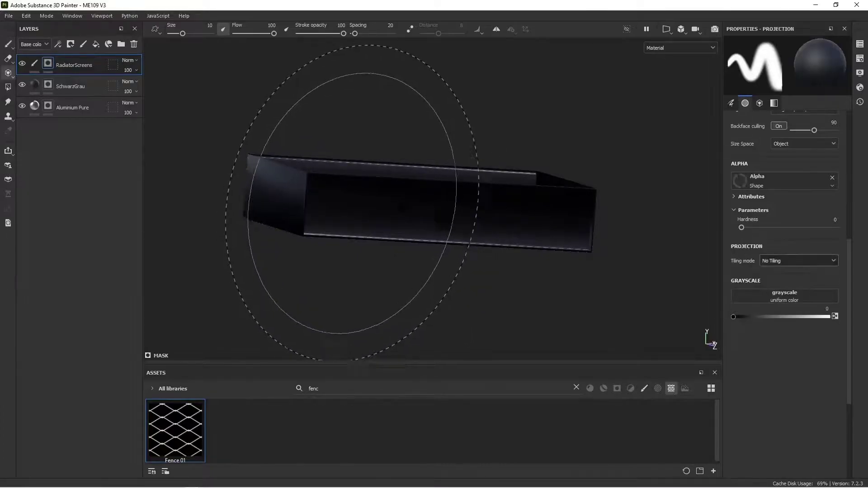
key(4)
alt+drag(385, 224, 387, 225)
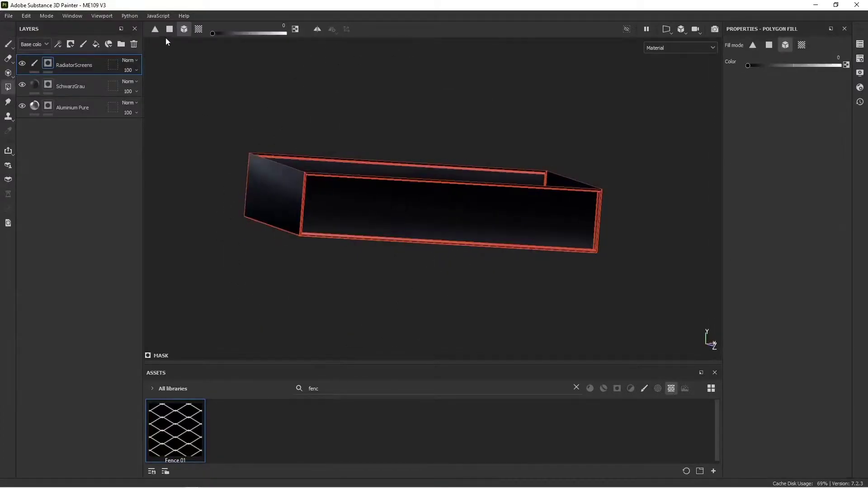
click(199, 30)
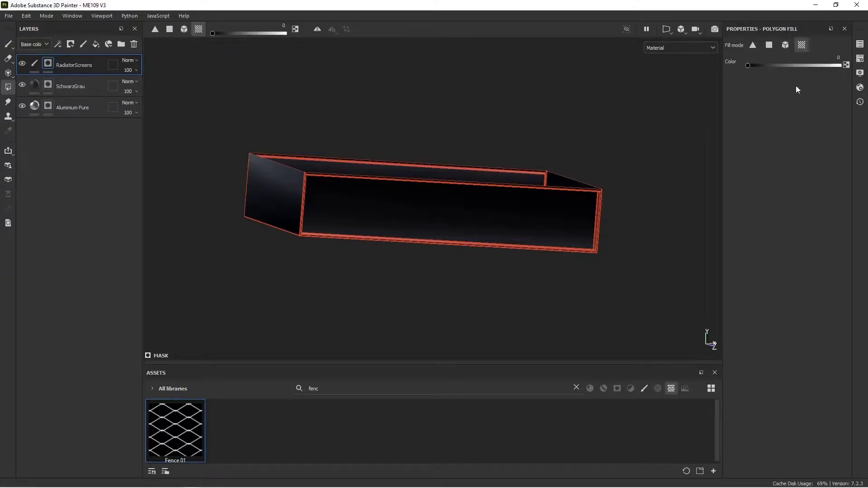
click(496, 225)
Reveal the fence on the remaining long radiator and small central radiator faces with the same Polygon Fill
alt+drag(407, 220, 497, 231)
click(240, 220)
click(524, 232)
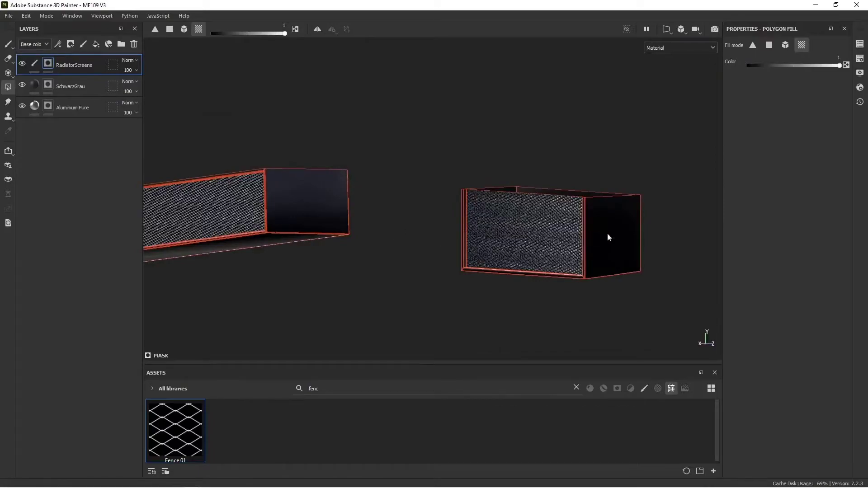
alt+drag(607, 232, 519, 246)
click(671, 218)
alt+middle_drag(671, 219, 289, 213)
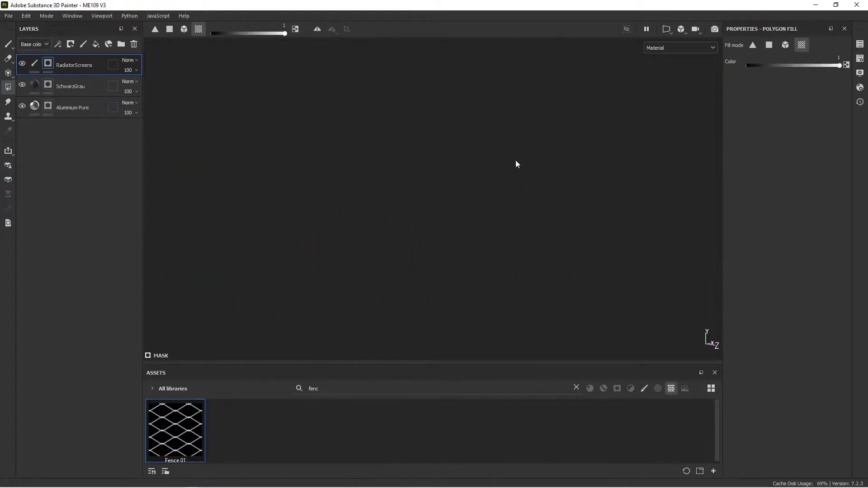
Frame the cockpit instrument panel in a straight-on view and clear the asset search
key(f)
alt+drag(461, 217, 556, 312)
alt+middle_drag(556, 312, 469, 184)
scroll(416, 197, down, 2)
scroll(419, 200, up, 5)
mouse_move(418, 200)
alt+mouse_down()
mouse_move(417, 183)
mouse_move(364, 167)
mouse_move(364, 265)
mouse_move(475, 258)
mouse_move(436, 244)
mouse_move(452, 226)
mouse_move(423, 220)
mouse_move(463, 172)
mouse_move(440, 211)
mouse_move(456, 223)
mouse_move(420, 242)
mouse_move(427, 229)
alt+mouse_up()
key(1)
scroll(463, 173, down, 5)
scroll(462, 227, up, 3)
alt+middle_drag(462, 226, 466, 254)
alt+shift+drag(465, 253, 440, 248)
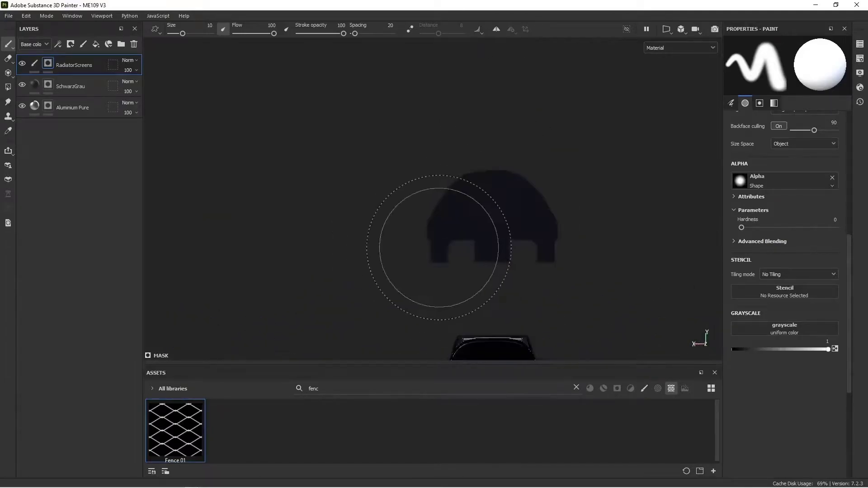
scroll(439, 248, up, 5)
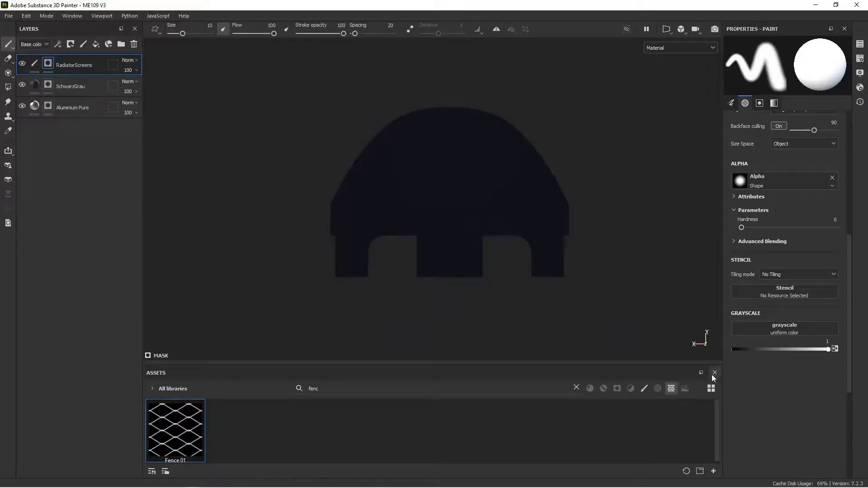
click(578, 388)
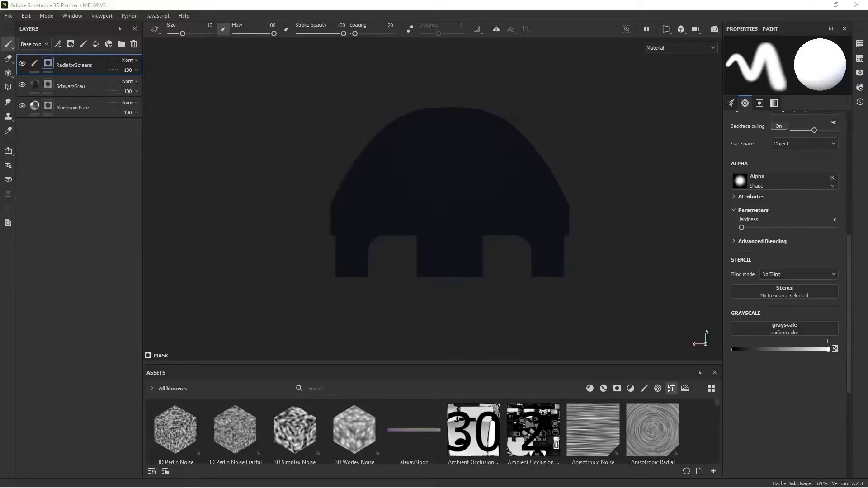
Switch to PANEL.psd in Photoshop and compare its full panel, color instrument and grayscale instrument layers by toggling their visibility
drag(867, 190, 439, 0)
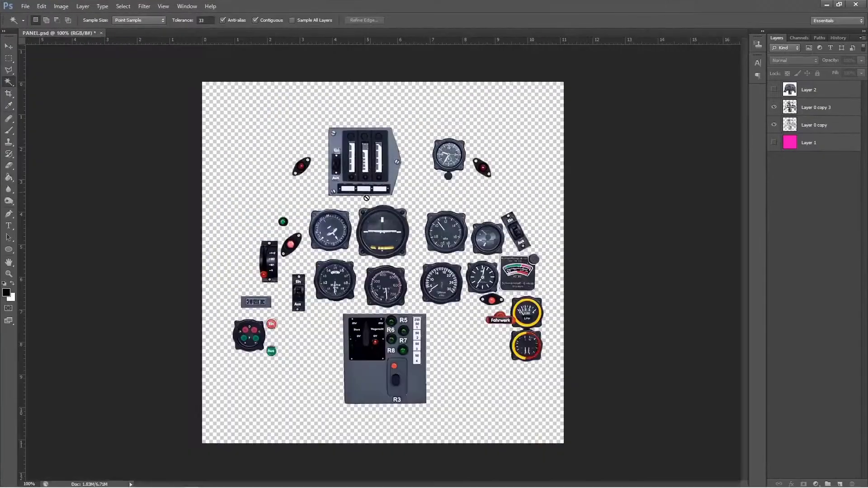
click(774, 90)
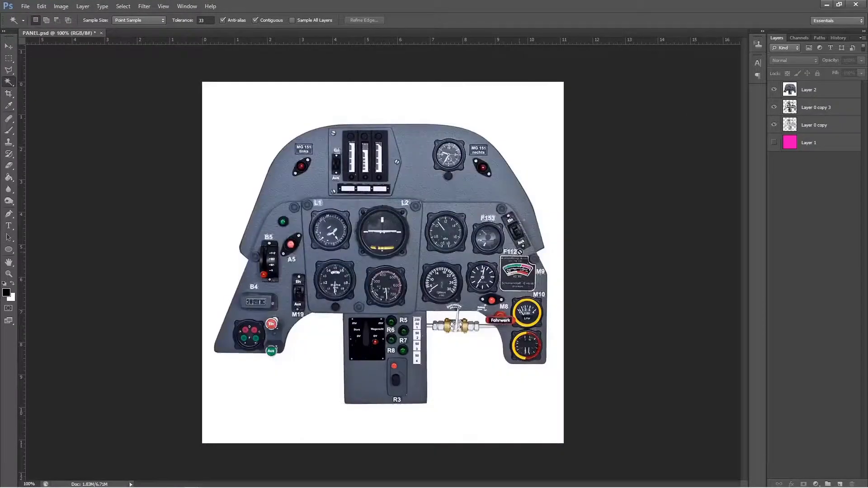
click(774, 90)
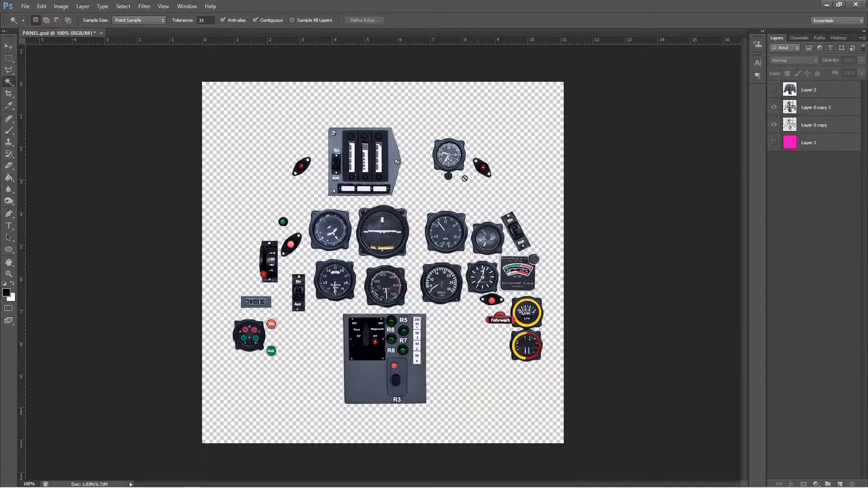
click(775, 107)
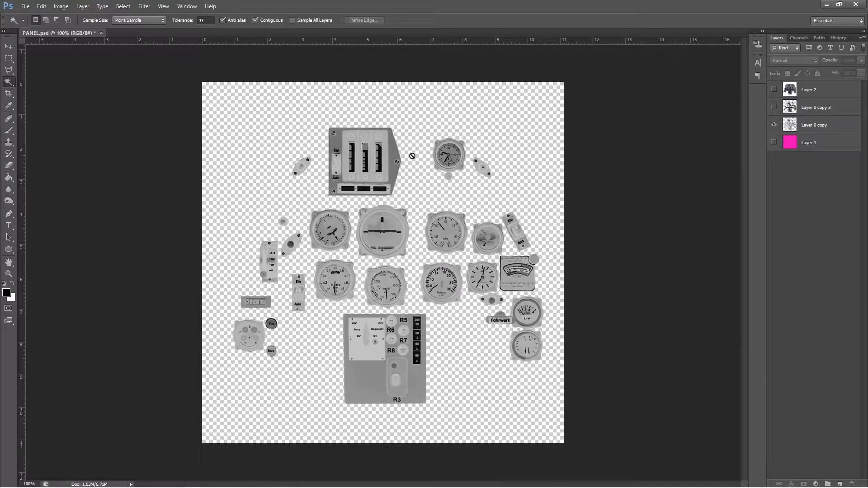
drag(413, 5, 867, 167)
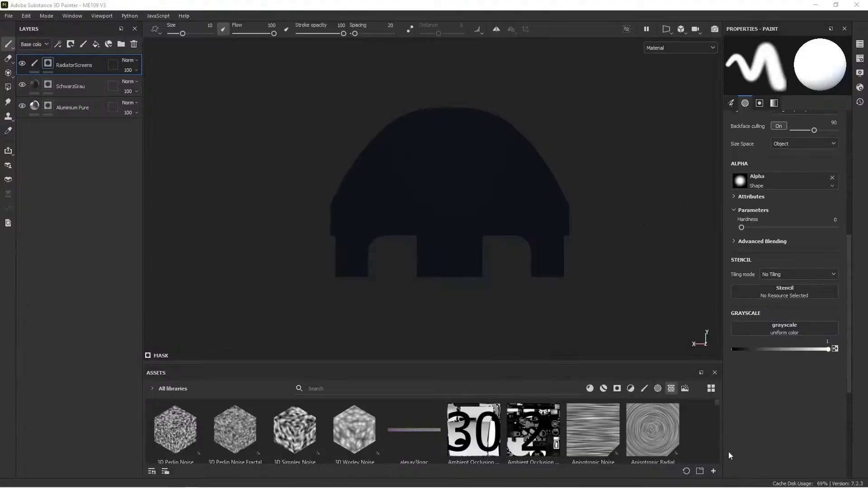
Start adding files to a new resource import and browse to the MX500 SSD (E:) drive
click(714, 471)
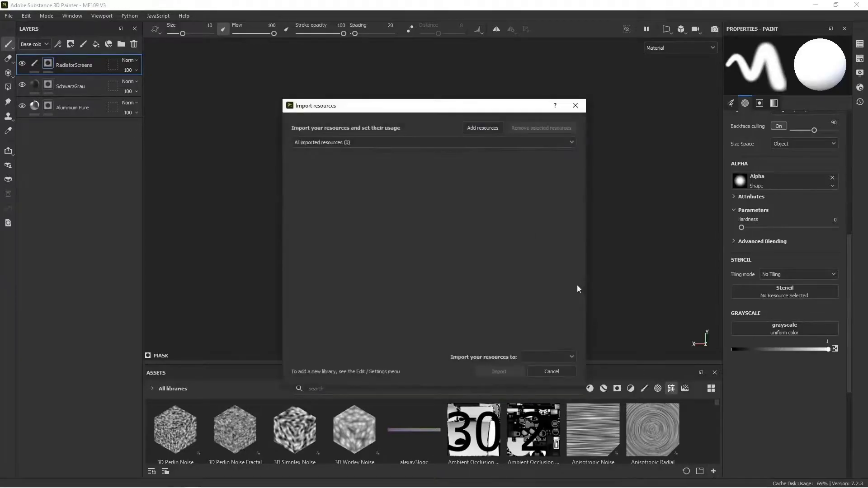
click(482, 128)
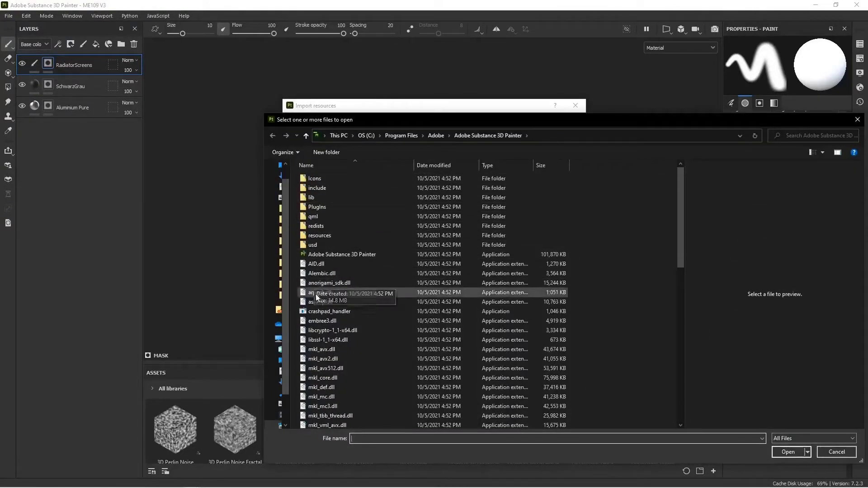
scroll(327, 287, down, 4)
scroll(327, 287, up, 4)
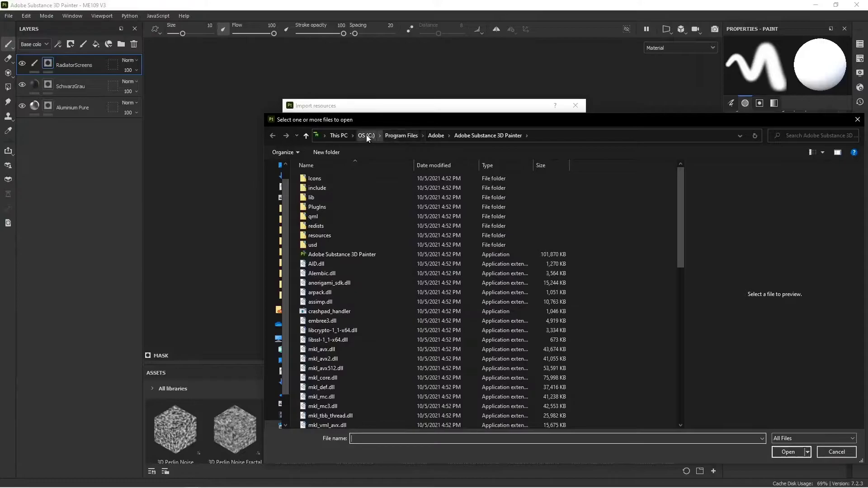
drag(290, 295, 356, 300)
scroll(317, 298, down, 1)
click(317, 402)
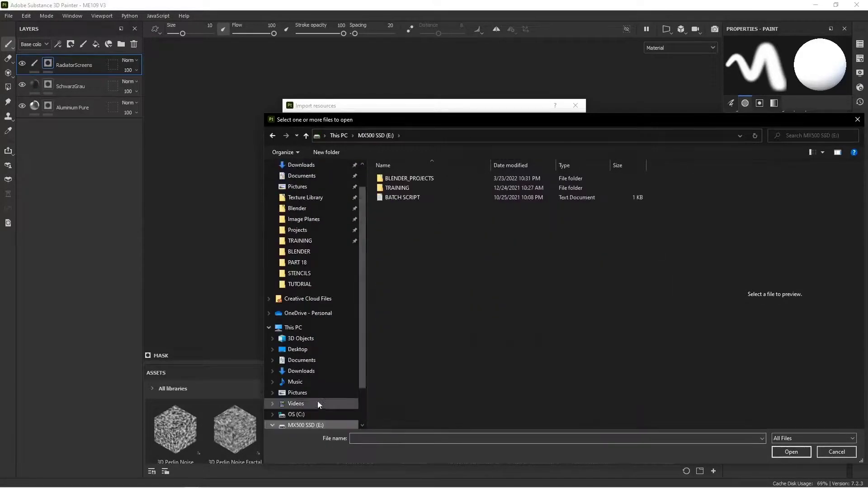
Add PANEL BUMP and PANEL COLOR from BLENDER_PROJECTS > ME 109 G > BLENDER > STENCILS to the import list
double_click(398, 179)
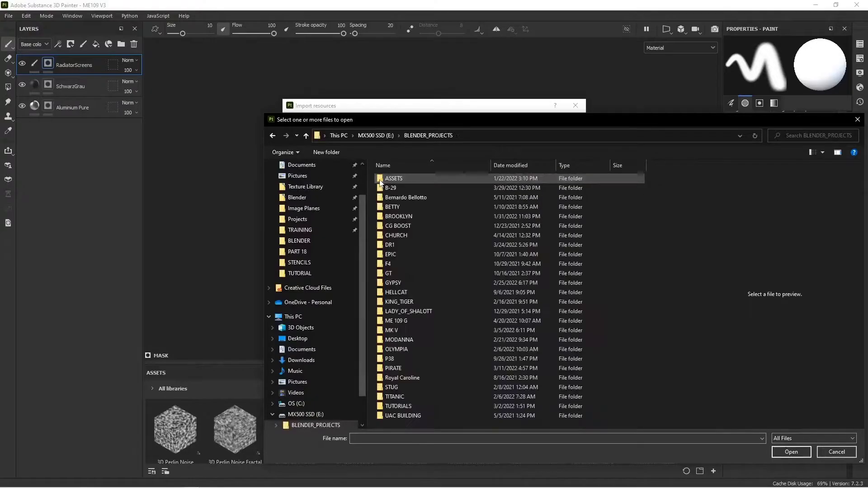
double_click(398, 318)
double_click(409, 192)
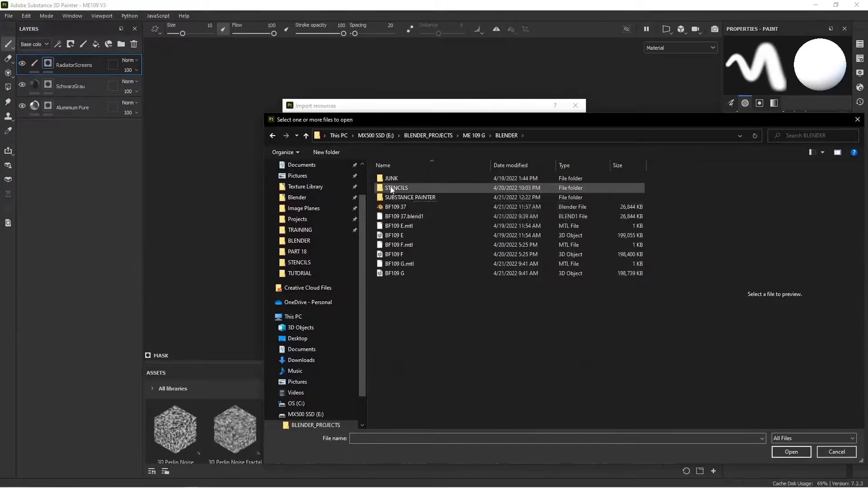
double_click(404, 189)
click(441, 188)
ctrl+click(405, 190)
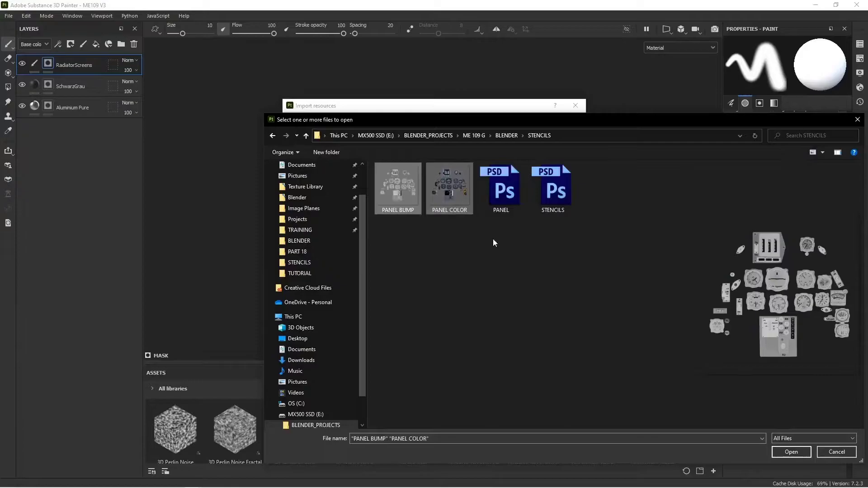
click(789, 452)
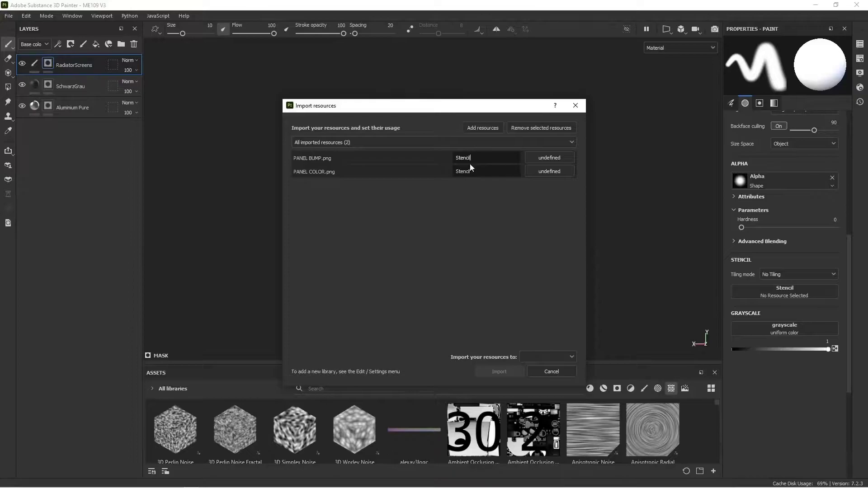
Set the usage of both panel images to texture and import them into the current session
click(538, 157)
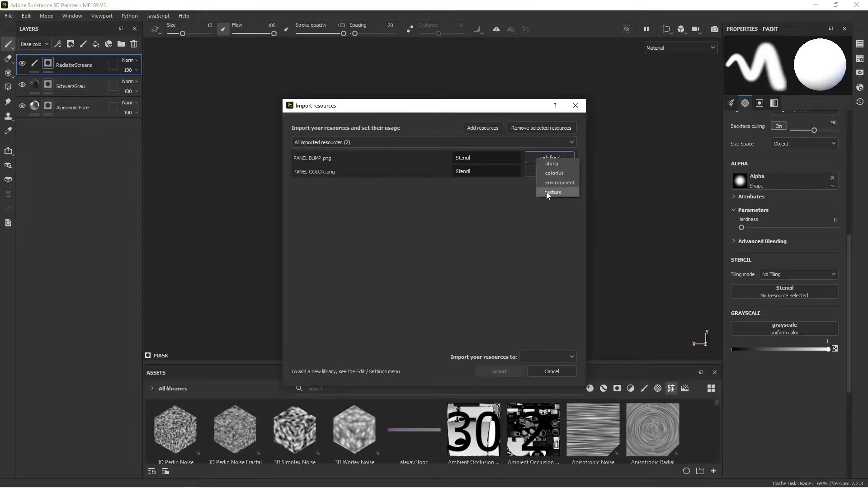
click(554, 192)
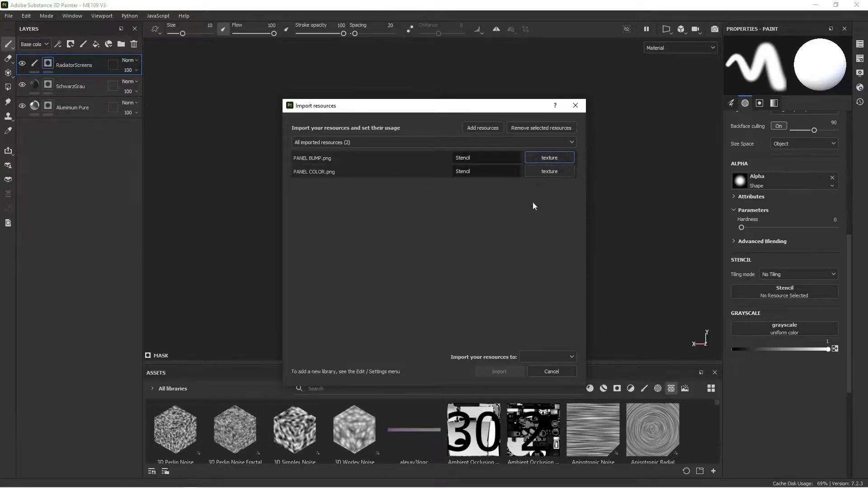
click(566, 357)
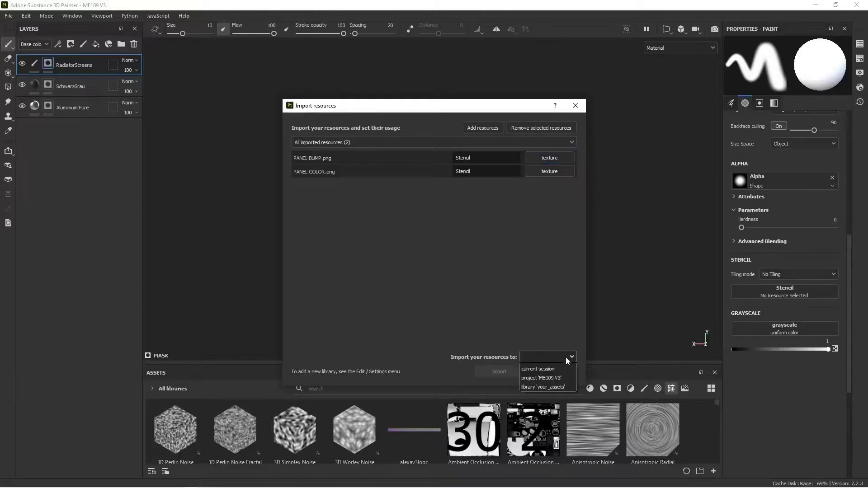
click(539, 370)
click(497, 371)
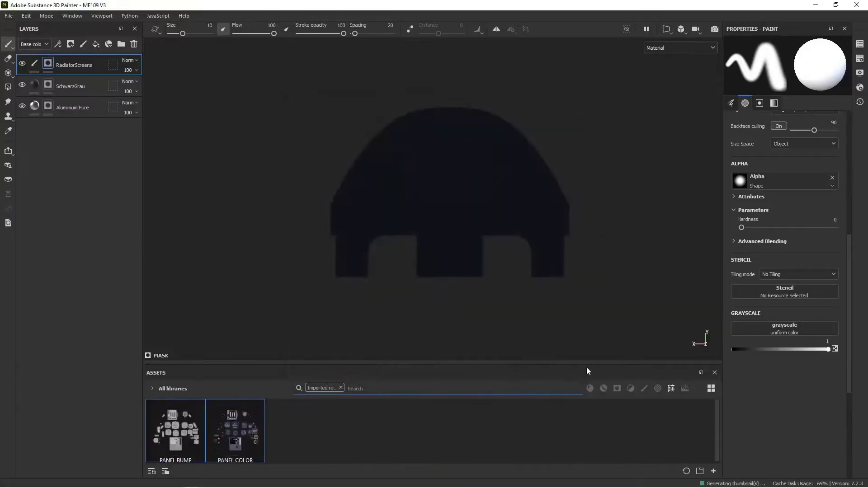
click(248, 434)
click(185, 430)
click(224, 430)
click(187, 428)
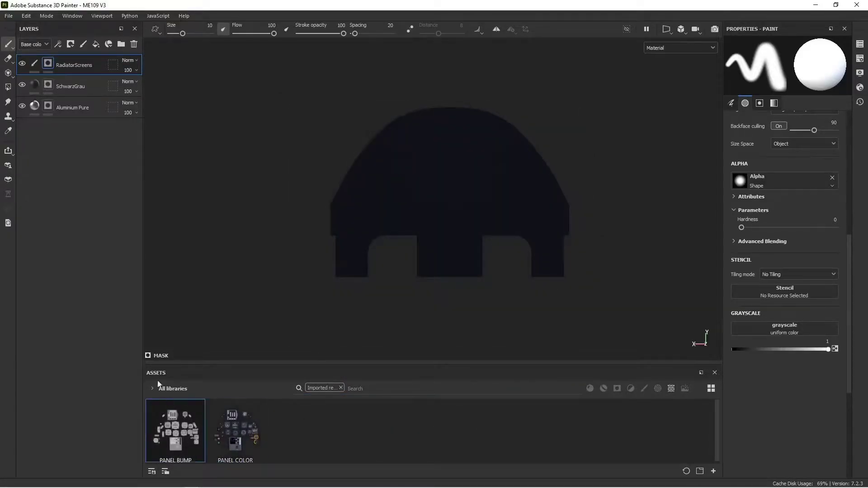
Add a paint layer above RadiatorScreens and name it InstrumentPanel
click(83, 43)
double_click(51, 65)
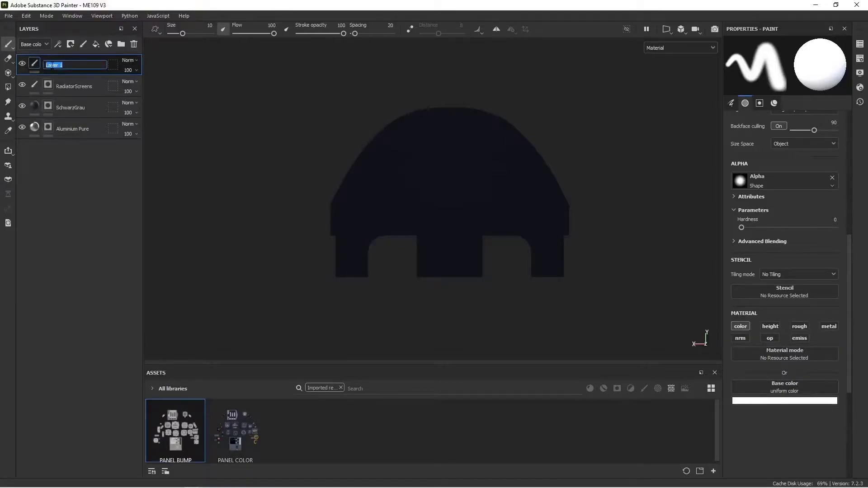
text(InstrumentPanel)
key(Return)
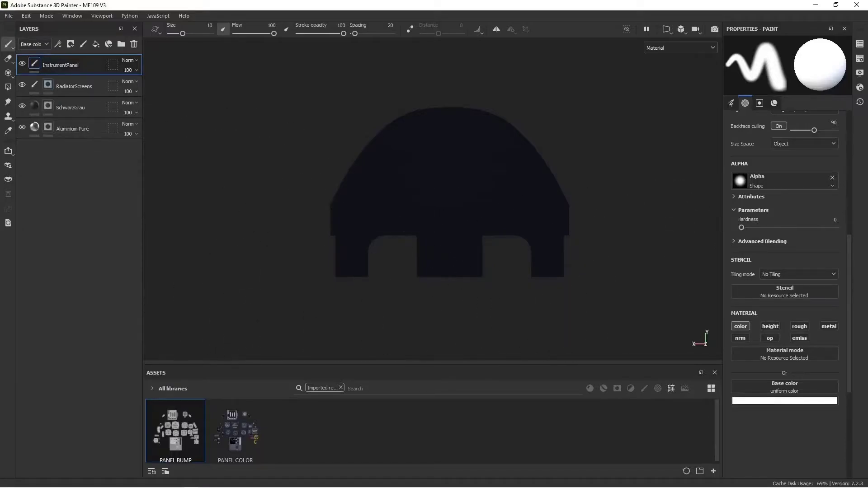
click(795, 276)
click(793, 274)
click(771, 326)
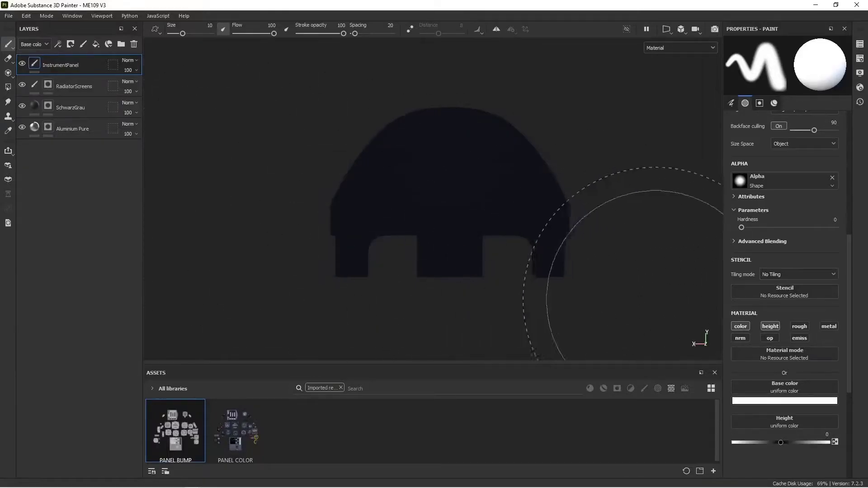
click(771, 326)
Activate the Projection tool, set its tiling mode to No Tiling and turn off the metal channel
key(3)
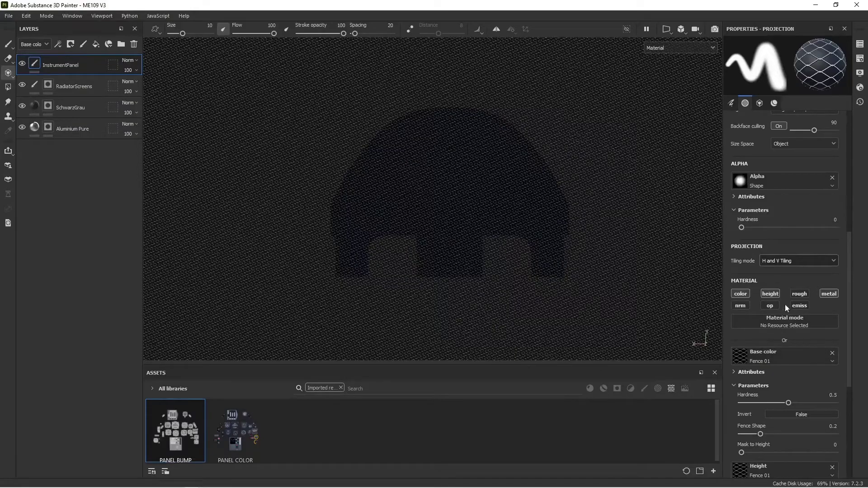
click(788, 265)
click(785, 270)
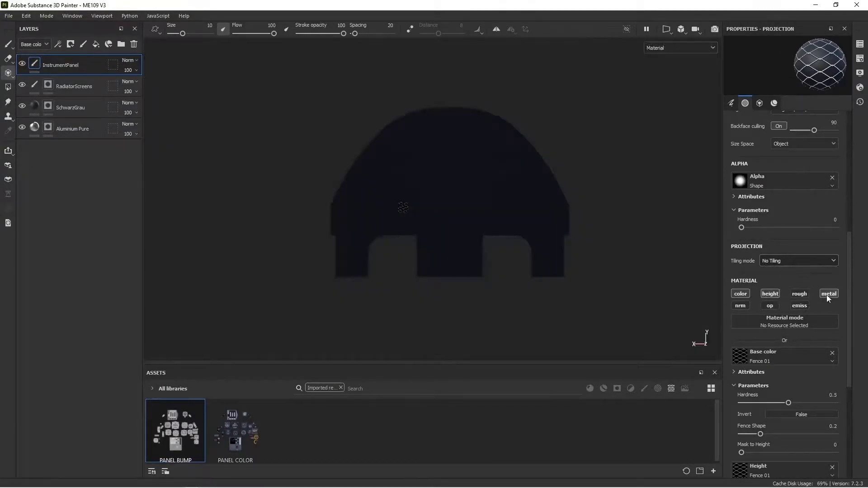
scroll(789, 348, down, 1)
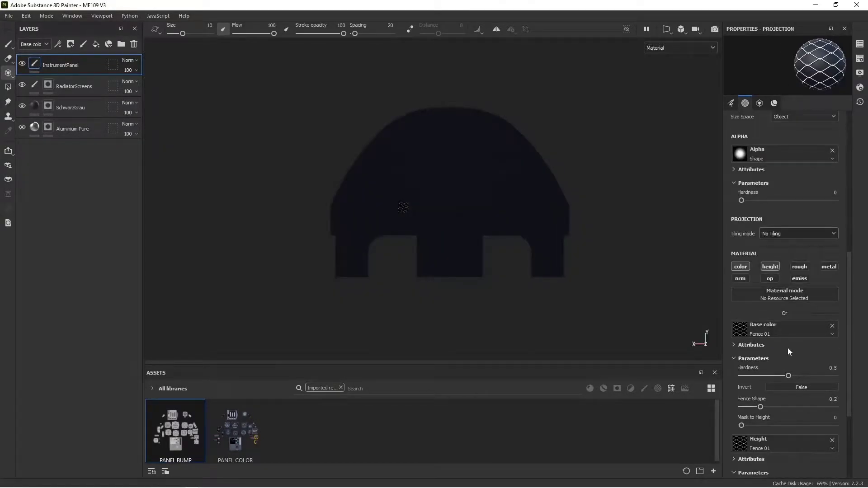
Replace the Fence 01 textures with PANEL COLOR for base color and PANEL BUMP for height
click(832, 326)
click(832, 361)
click(241, 438)
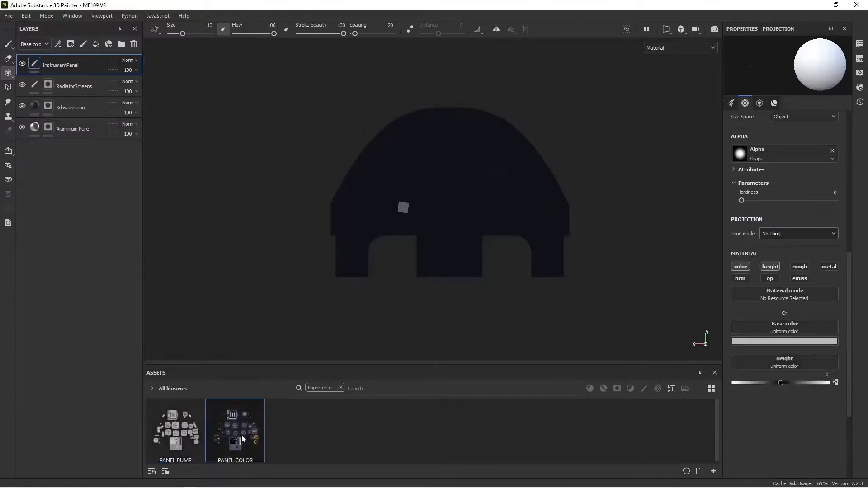
drag(239, 439, 746, 334)
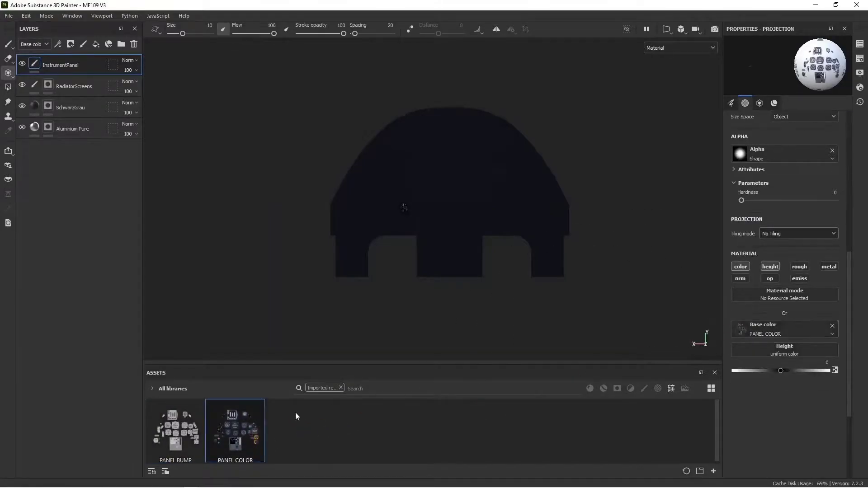
mouse_move(176, 432)
mouse_down()
mouse_move(681, 378)
mouse_move(777, 347)
mouse_up()
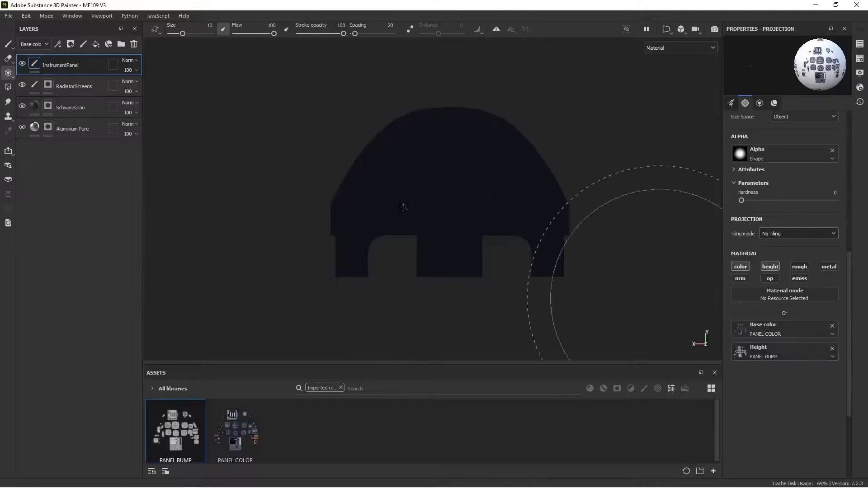
Scale and center the projected panel image over the cockpit panel, then paint the instruments onto it with a brush size of 6.57
key(s)
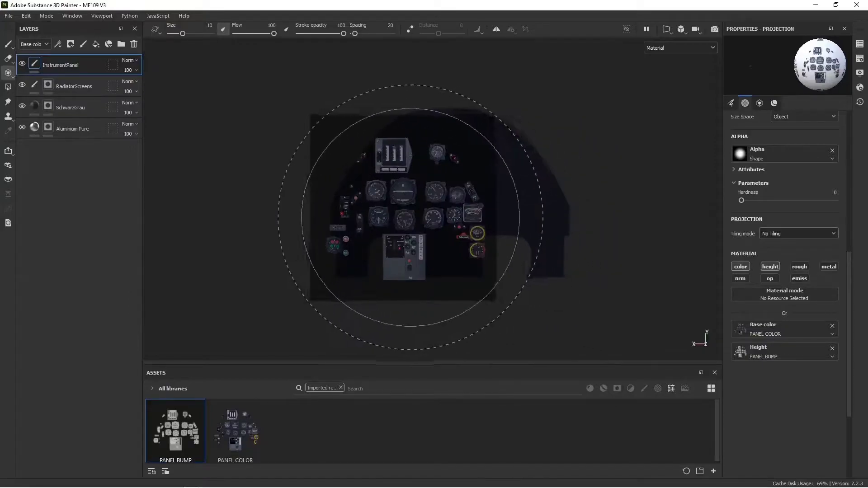
key(s)
middle_drag(372, 200, 410, 187)
right_drag(410, 188, 429, 212)
middle_drag(429, 213, 435, 212)
right_drag(435, 212, 437, 214)
middle_drag(433, 214, 432, 214)
ctrl+right_drag(425, 213, 409, 215)
drag(452, 215, 372, 215)
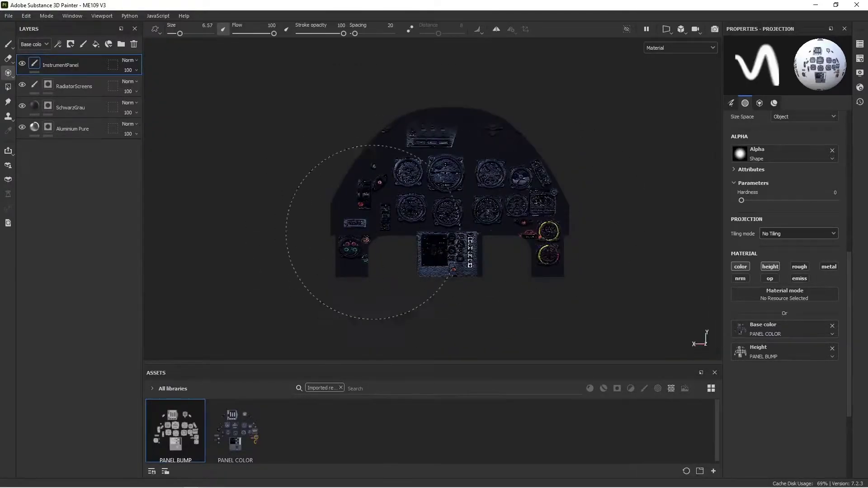
Erase color and height of the projected instruments above the upper row of large dials, reducing the eraser size to 0.58
scroll(430, 153, up, 5)
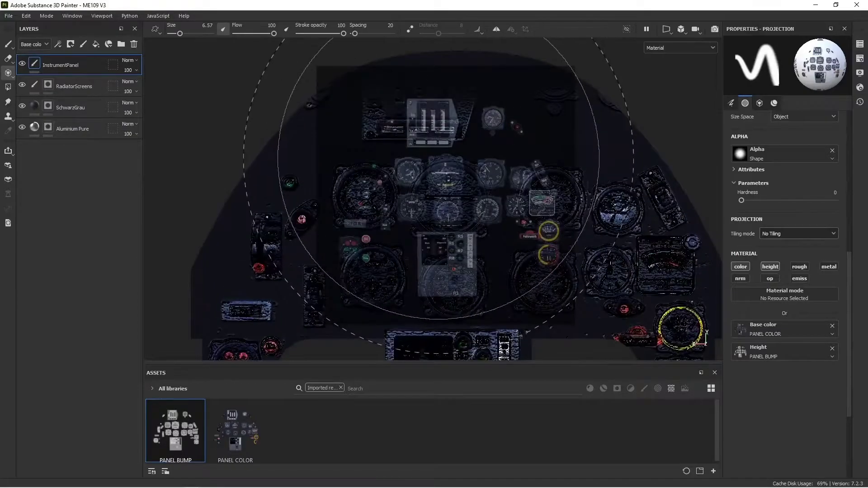
key(e)
alt+middle_drag(430, 156, 438, 243)
key(bracketleft)
key(bracketleft)
key(bracketleft)
key(bracketleft)
key(bracketleft)
key(bracketleft)
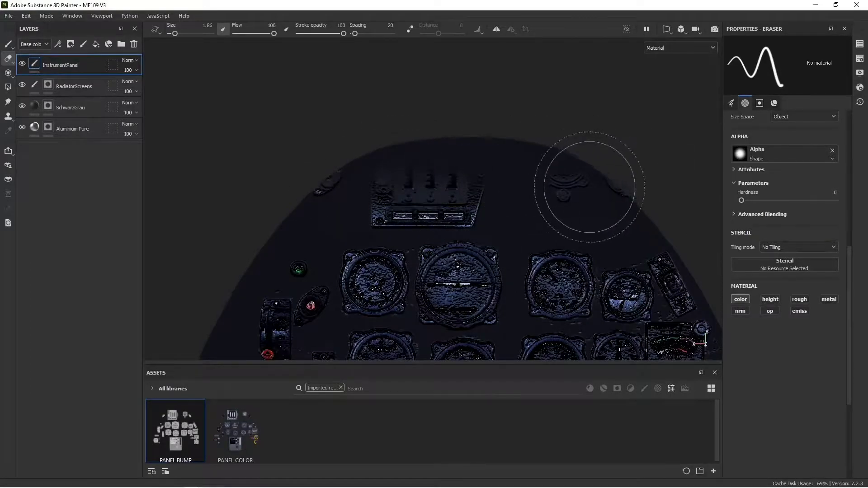
click(774, 299)
mouse_move(581, 192)
mouse_down()
mouse_move(558, 169)
mouse_move(578, 187)
mouse_up()
ctrl+right_drag(600, 185, 592, 187)
mouse_move(485, 196)
mouse_down()
mouse_move(476, 217)
mouse_move(397, 222)
mouse_move(409, 213)
mouse_move(397, 199)
mouse_move(361, 191)
mouse_up()
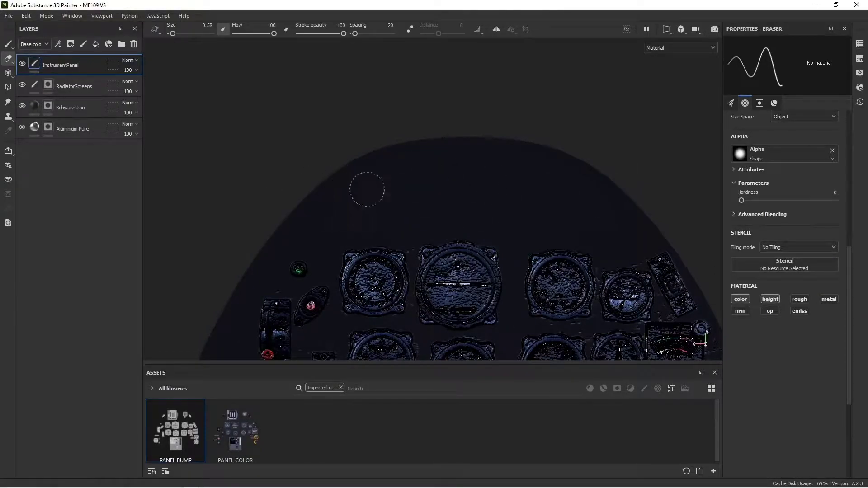
Reactivate the Projection tool, then enlarge and move the panel image so the three-slider box fits above the central dial
key(3)
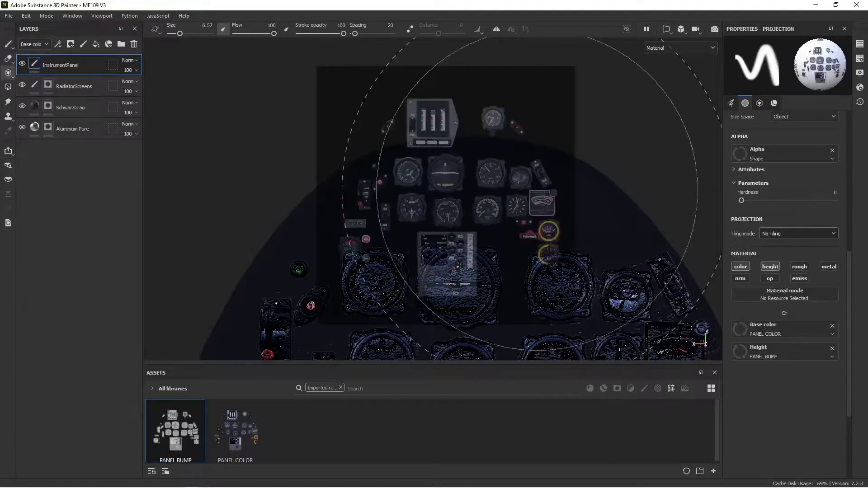
key(s)
right_drag(483, 189, 452, 137)
middle_drag(452, 137, 470, 216)
key(s)
right_drag(470, 216, 457, 174)
middle_drag(457, 174, 481, 221)
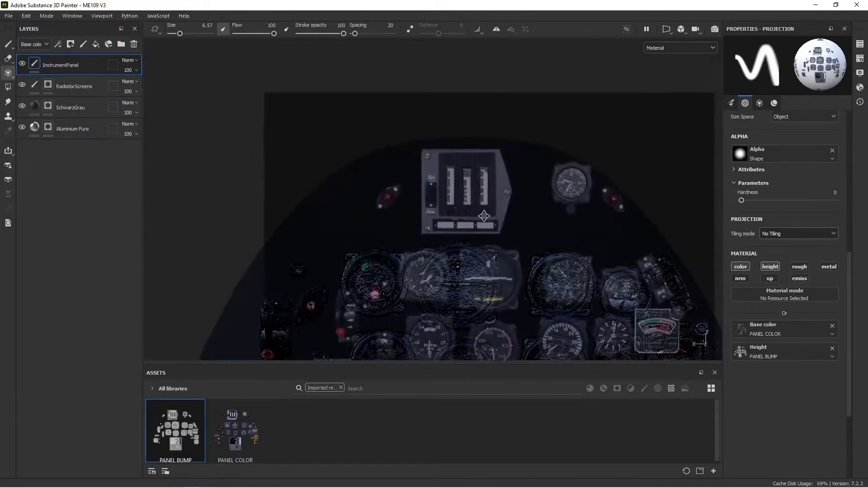
Reduce the projection brush to 0.93 and paint the three-slider box and the red light beside its flat side
key(bracketleft)
key(bracketleft)
key(bracketleft)
key(bracketleft)
key(bracketleft)
key(bracketleft)
key(bracketleft)
key(bracketleft)
key(bracketleft)
key(bracketleft)
mouse_move(471, 150)
mouse_down()
mouse_move(432, 174)
mouse_move(443, 213)
mouse_move(506, 155)
mouse_up()
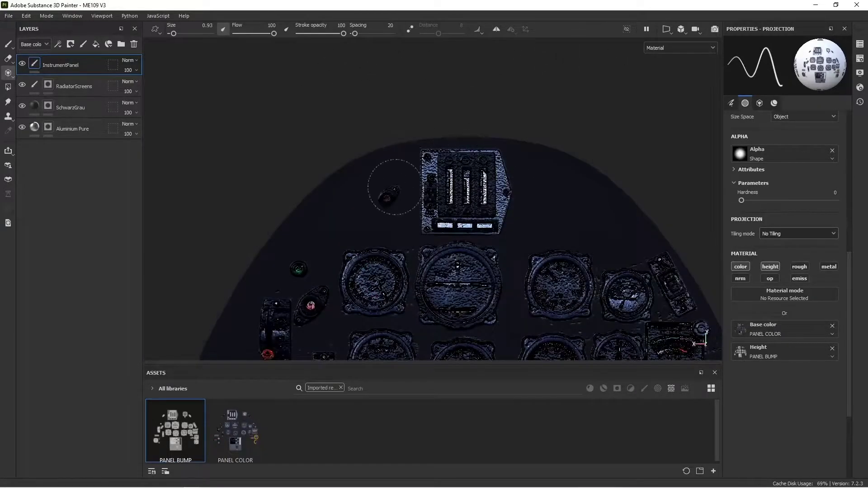
drag(377, 201, 382, 199)
Rescale and reposition the panel image, paint the small clock and the adjacent red light, and return to the Paint tool
drag(568, 180, 565, 181)
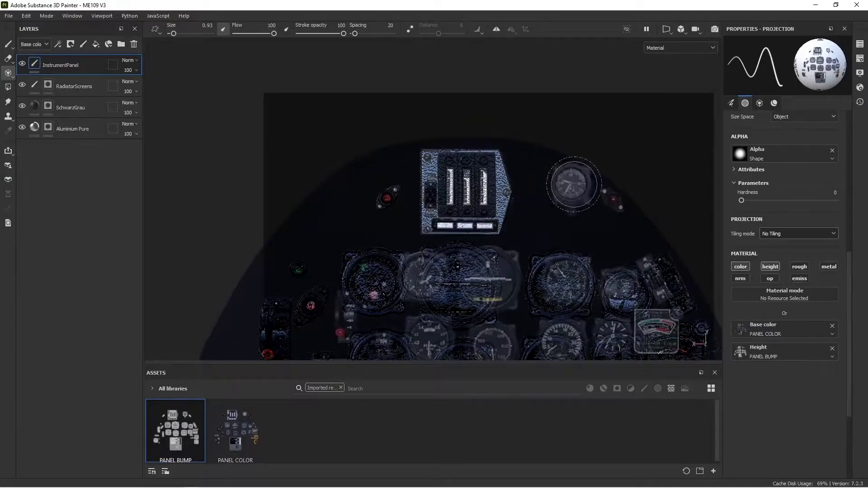
key(s)
middle_drag(562, 192, 544, 205)
key(s)
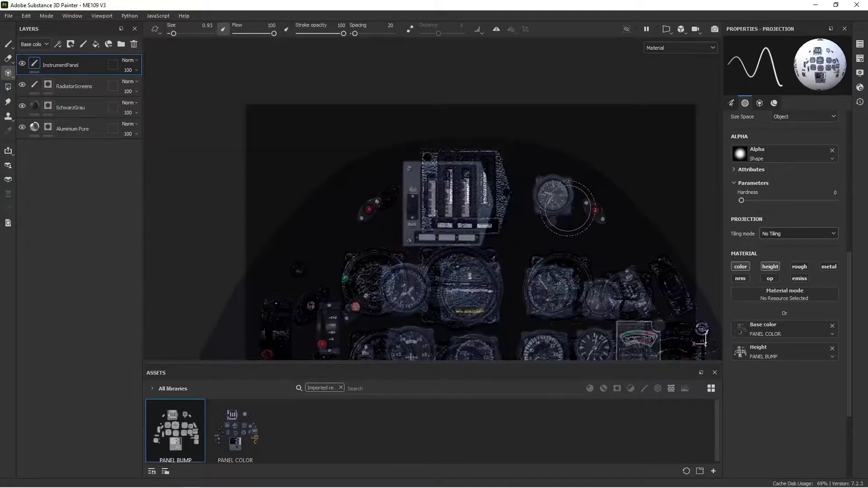
key(s)
right_drag(579, 217, 586, 179)
middle_drag(585, 179, 571, 217)
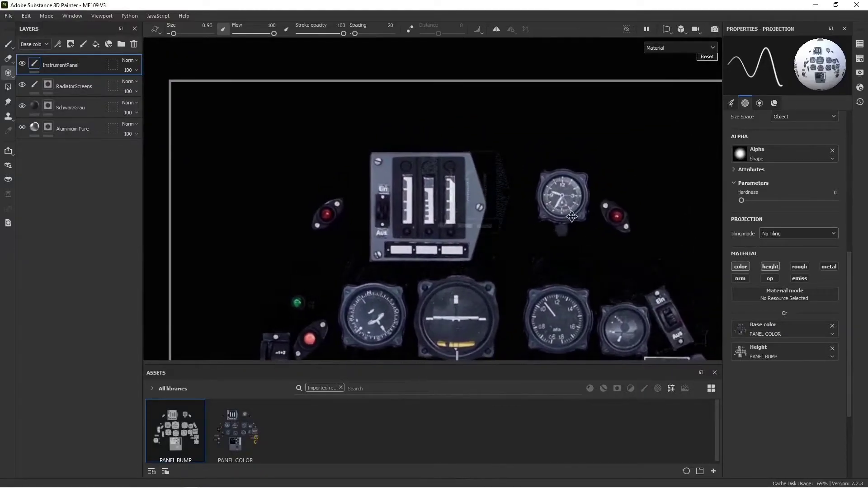
drag(560, 194, 489, 180)
key(ctrl+z)
mouse_move(562, 179)
mouse_down()
mouse_move(552, 207)
mouse_move(608, 211)
mouse_up()
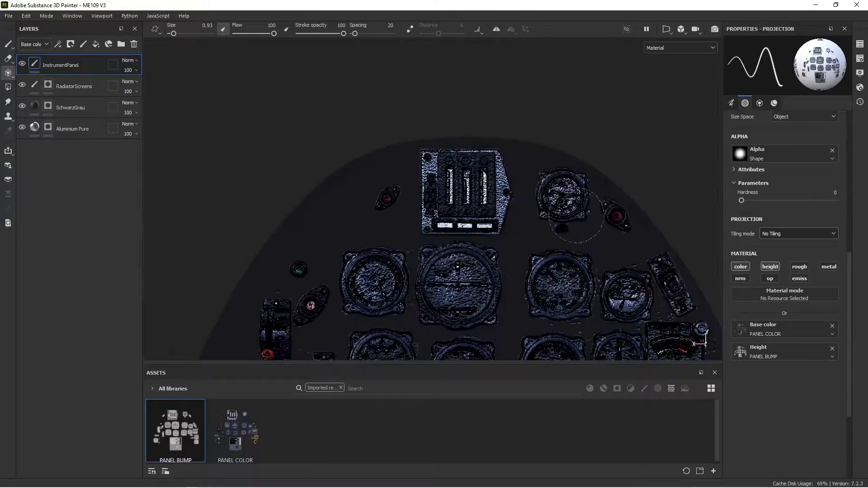
drag(553, 180, 562, 178)
click(9, 44)
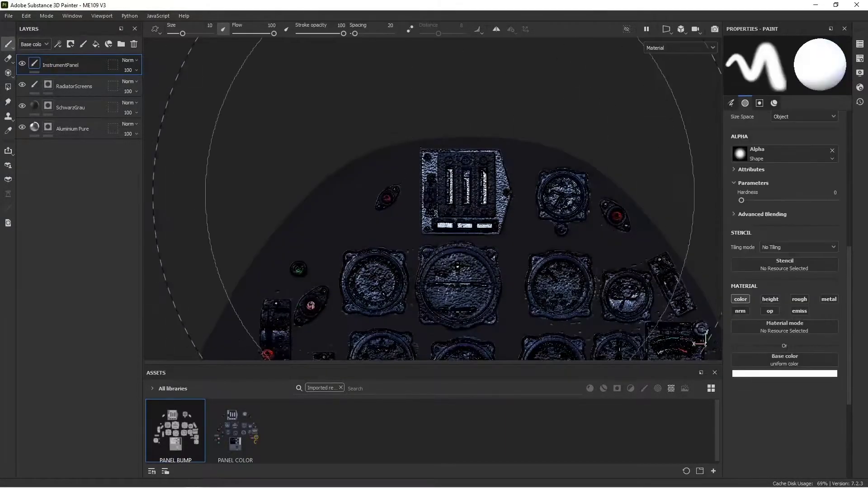
Switch the layer stack to the Height channel and set the InstrumentPanel layer's height opacity to 15
scroll(482, 213, down, 5)
scroll(482, 213, up, 5)
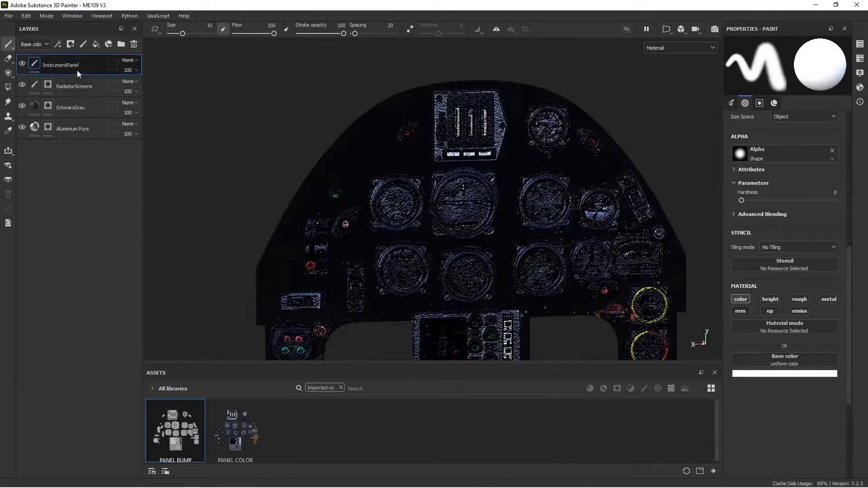
click(34, 44)
click(35, 64)
click(138, 71)
drag(155, 79, 205, 83)
text(15)
key(Return)
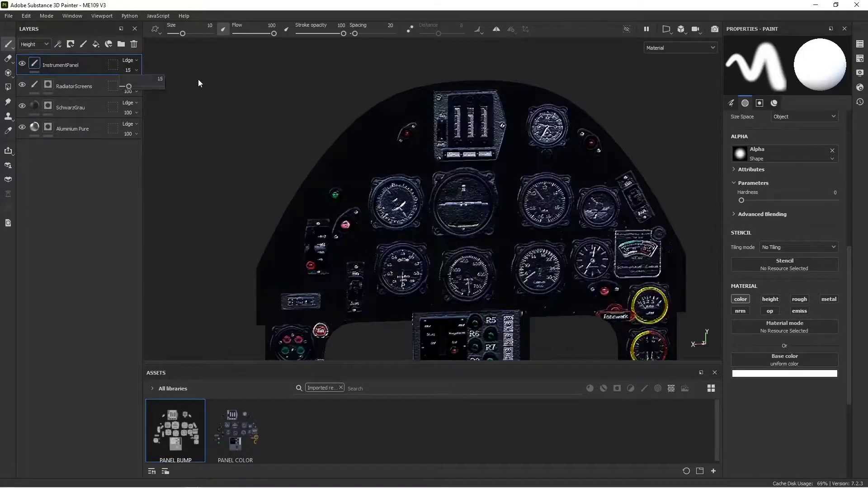
Set the InstrumentPanel layer's height opacity to 20 and check the relief on the dials
alt+drag(304, 105, 258, 136)
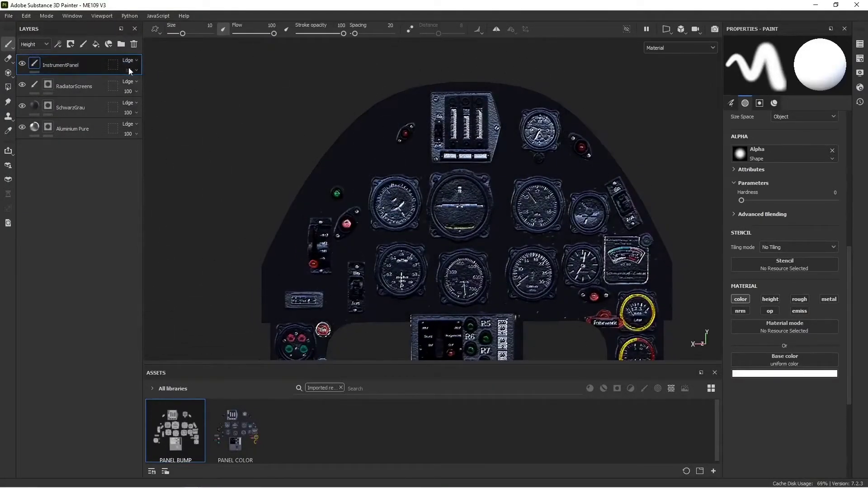
drag(156, 79, 176, 77)
text(20)
key(Return)
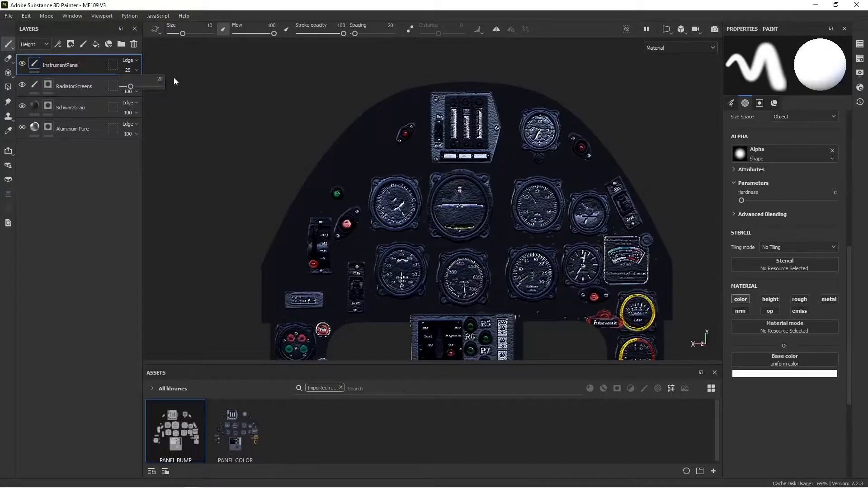
click(371, 172)
scroll(394, 183, up, 1)
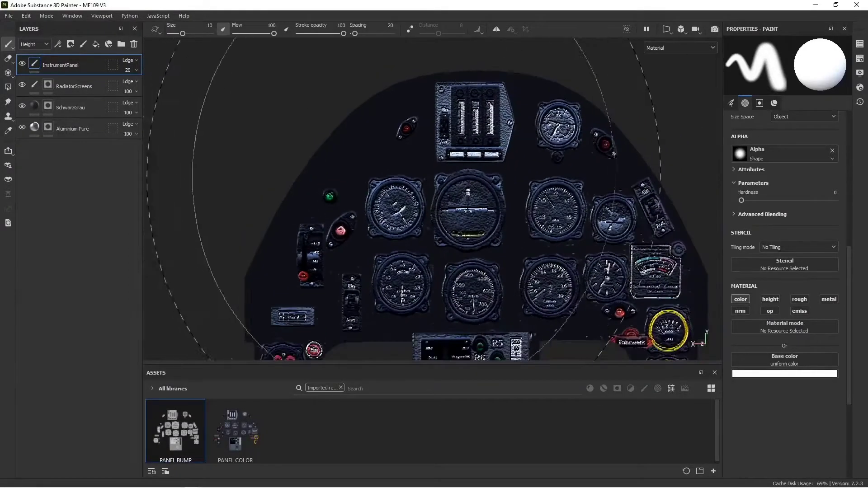
Search the smart materials for "leat" and add Leather Stylized at the top of the layer stack
scroll(434, 192, down, 3)
mouse_move(452, 197)
alt+mouse_down()
mouse_move(467, 214)
mouse_move(453, 287)
mouse_move(339, 240)
mouse_move(440, 217)
mouse_move(439, 206)
alt+mouse_up()
scroll(435, 208, down, 2)
scroll(435, 208, down, 1)
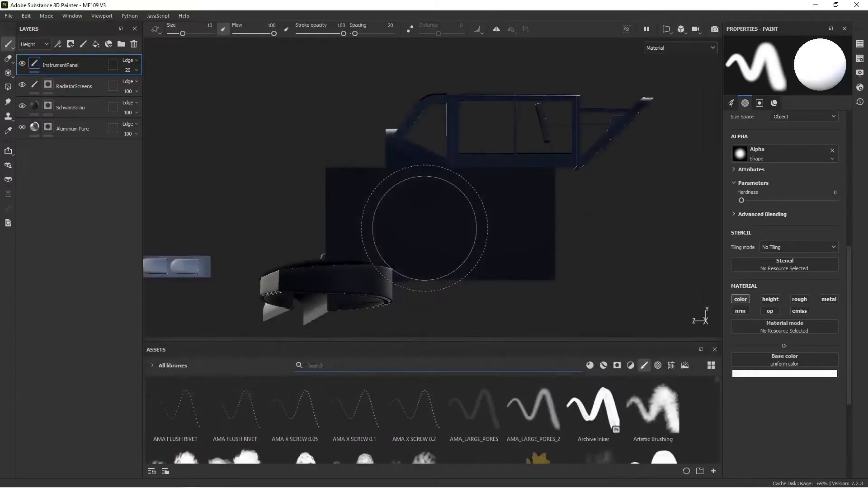
mouse_move(398, 217)
alt+mouse_down()
mouse_move(455, 248)
mouse_move(463, 240)
alt+mouse_up()
scroll(479, 186, up, 3)
mouse_move(479, 186)
alt+mouse_down()
mouse_move(490, 182)
mouse_move(464, 200)
mouse_move(446, 188)
alt+mouse_up()
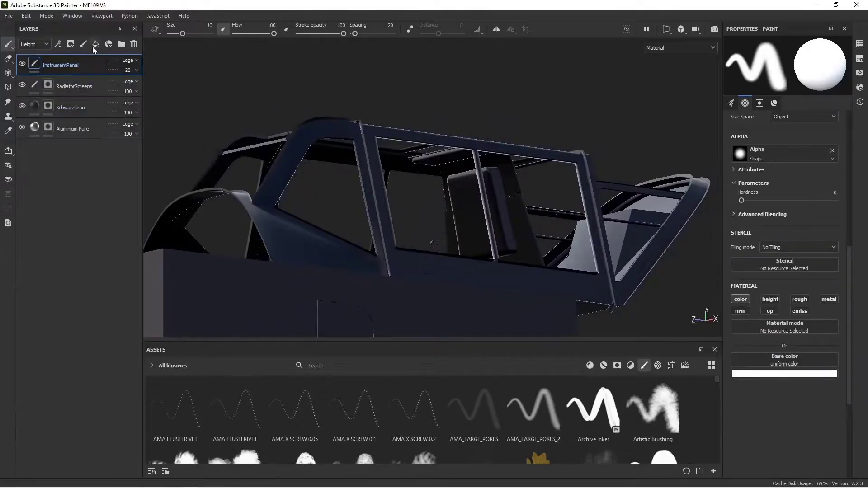
click(416, 367)
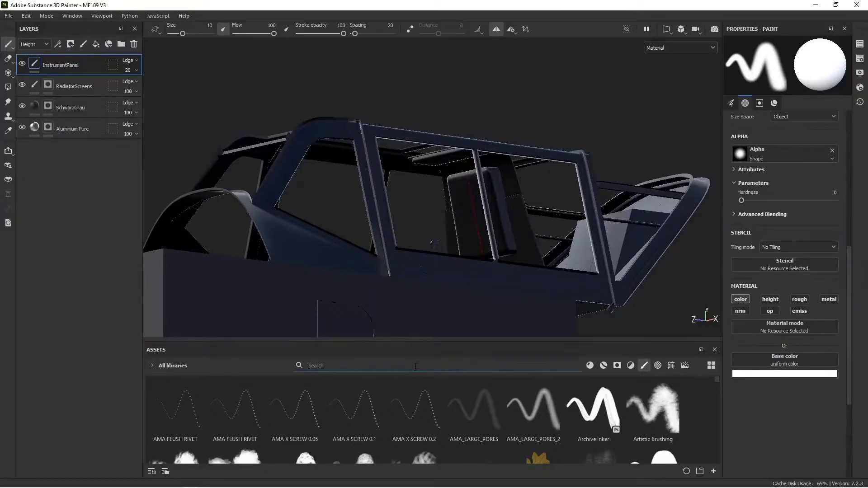
text(leat)
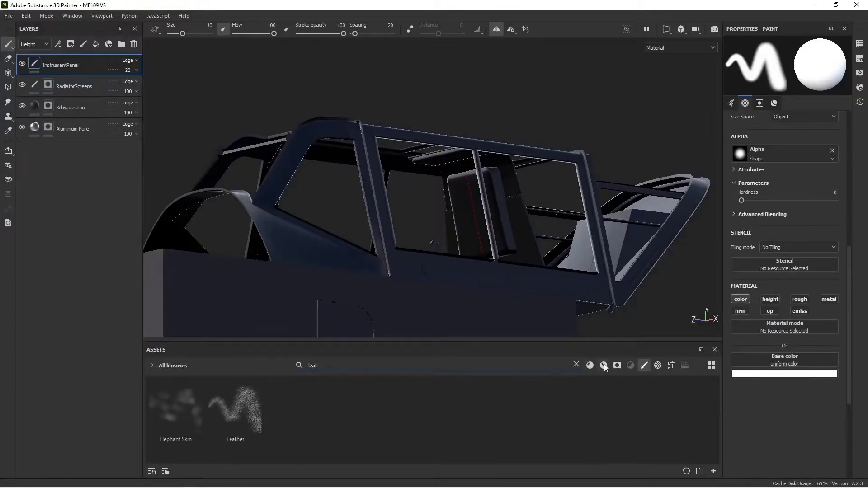
click(604, 366)
scroll(467, 412, down, 2)
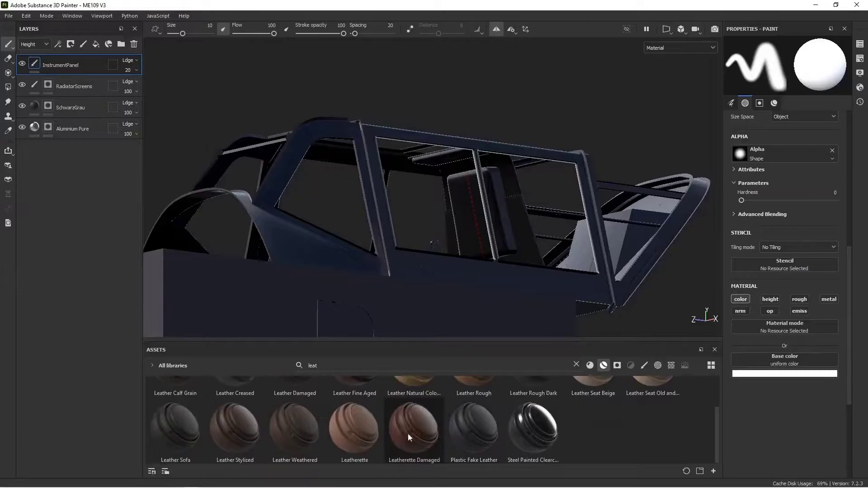
drag(180, 286, 95, 57)
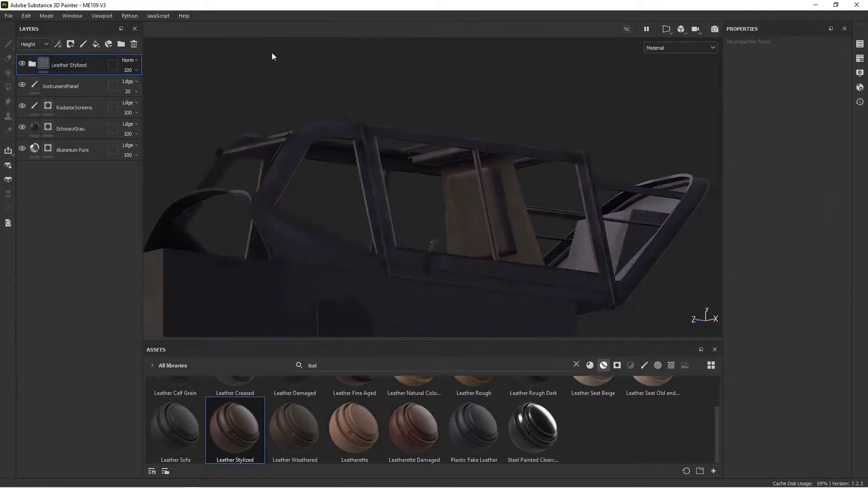
Create a folder named Leather and put the Leather Stylized material inside it
alt+drag(285, 118, 416, 188)
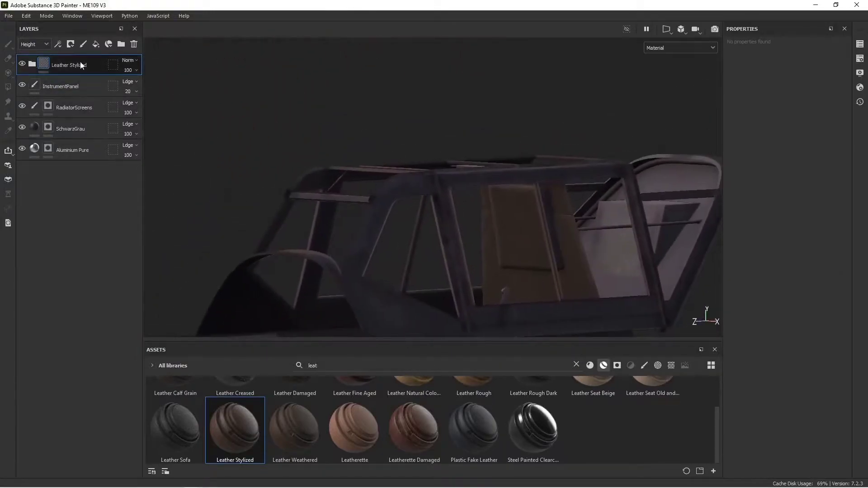
click(121, 45)
drag(67, 86, 63, 67)
double_click(63, 66)
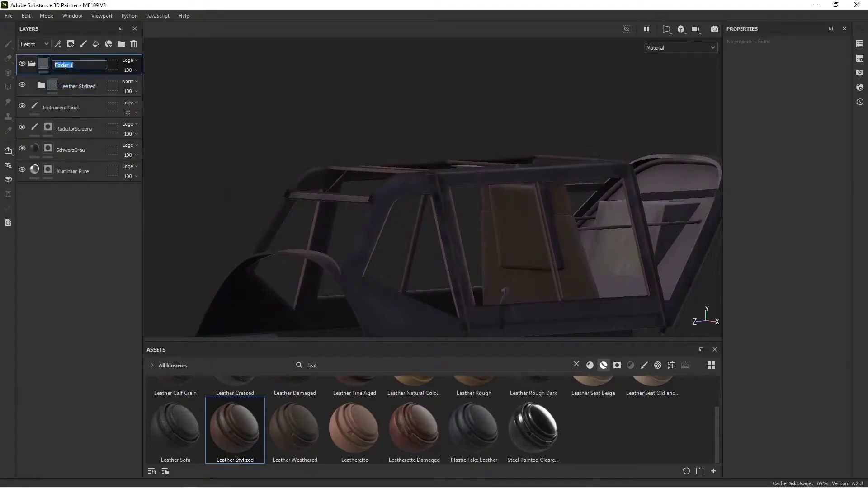
text(Leather)
key(Return)
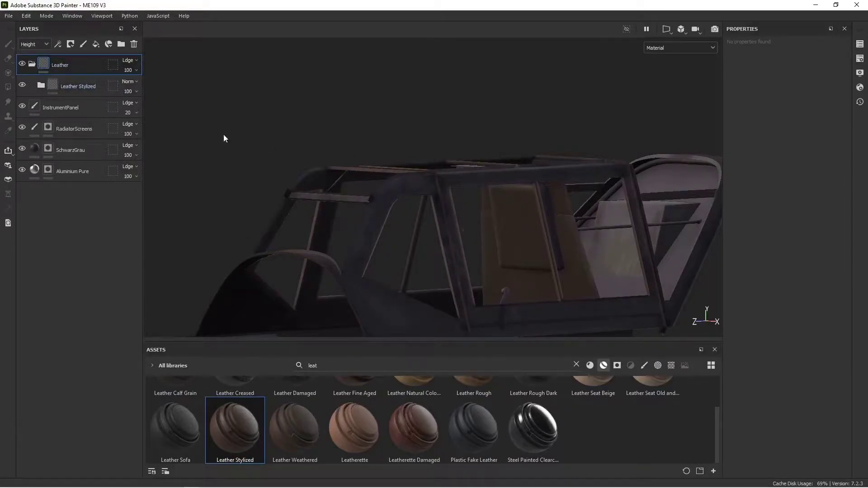
Add a black mask to the Leather folder and reveal the seat's headrest pad with a mesh Polygon Fill
click(71, 44)
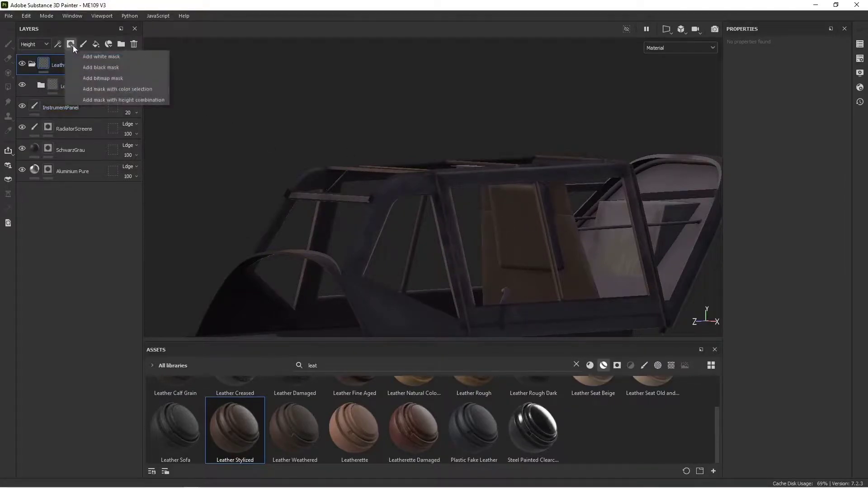
click(85, 67)
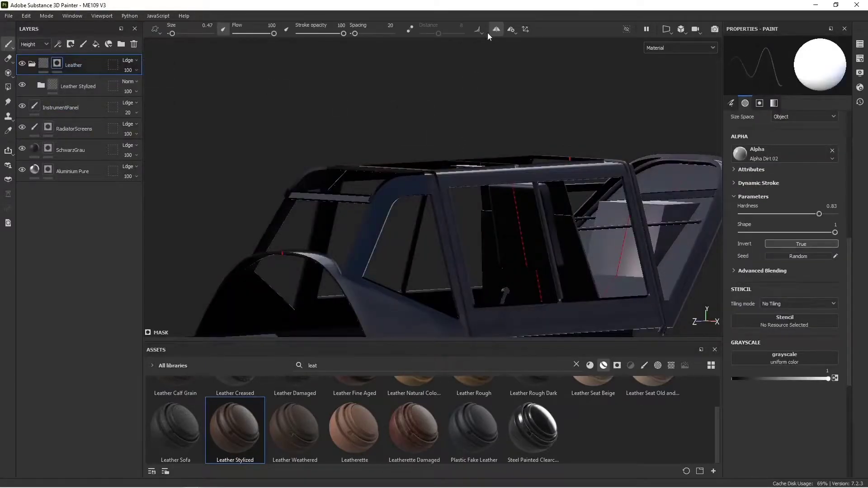
alt+drag(502, 154, 507, 177)
key(4)
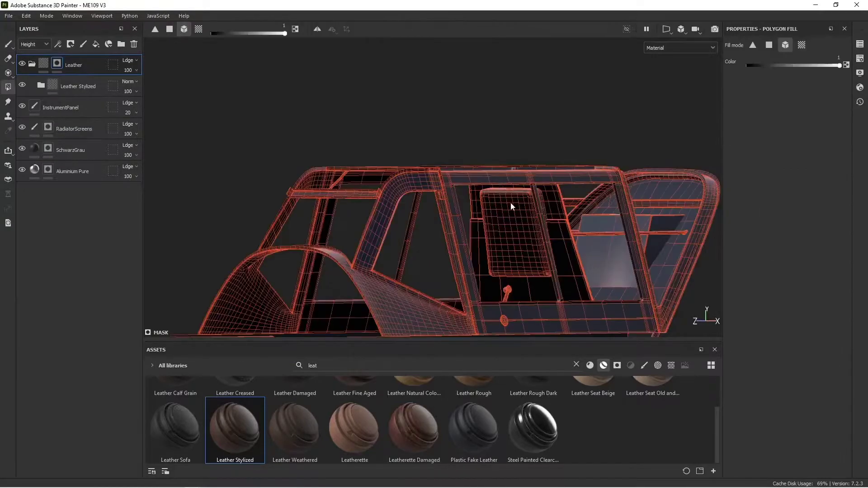
alt+drag(511, 213, 159, 53)
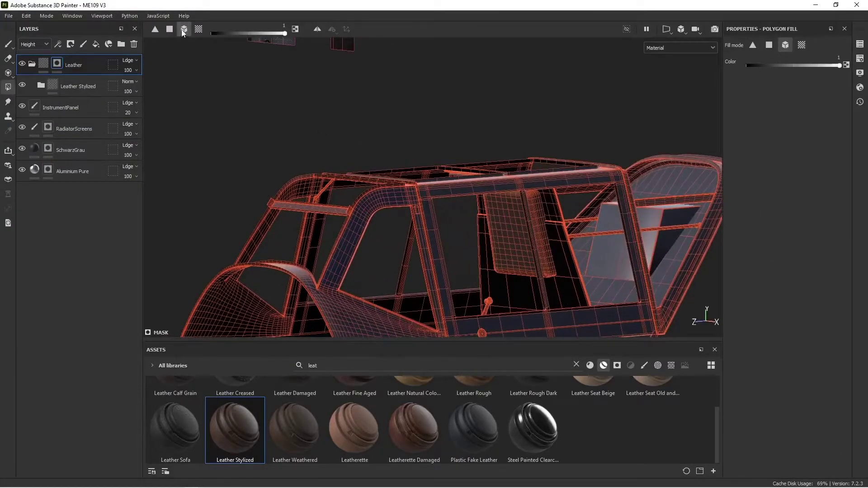
Look over the separate interior parts in wireframe for other surfaces that need leather
alt+drag(326, 147, 433, 156)
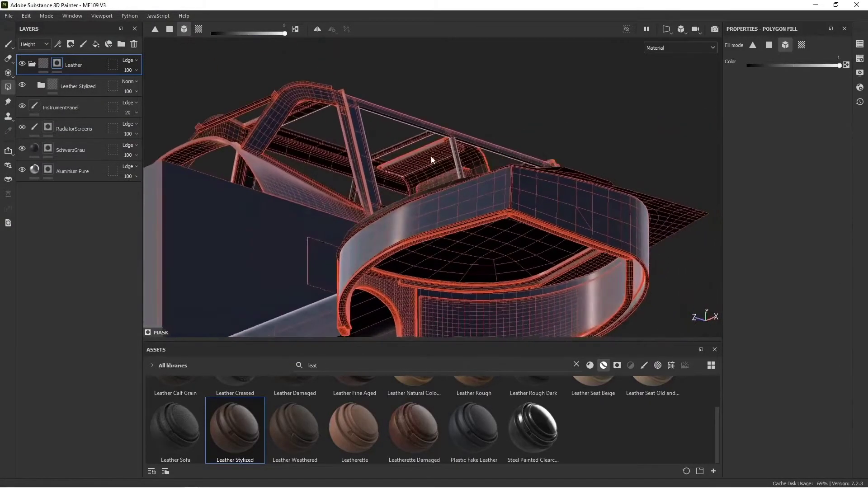
scroll(433, 156, down, 3)
alt+middle_drag(408, 287, 601, 124)
scroll(373, 202, down, 1)
scroll(380, 192, up, 2)
scroll(384, 185, down, 4)
alt+middle_drag(411, 137, 370, 312)
alt+middle_drag(377, 183, 335, 317)
alt+drag(411, 159, 362, 213)
scroll(385, 185, up, 5)
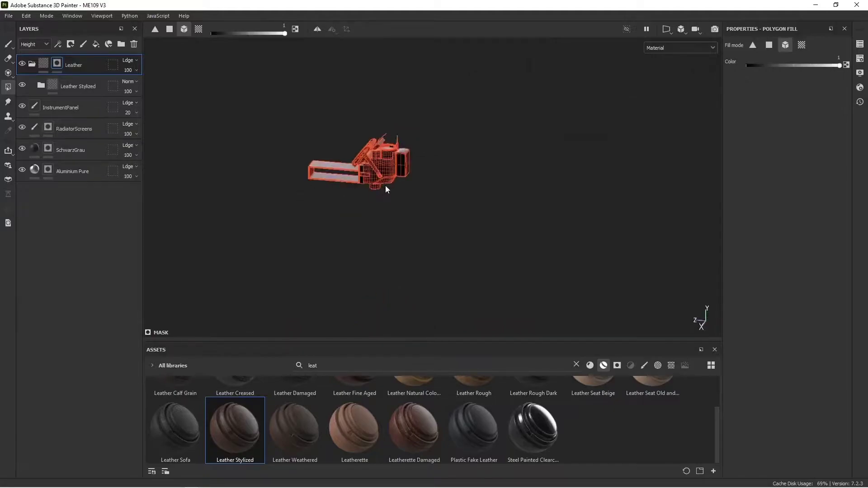
click(410, 150)
alt+right_drag(409, 156, 406, 242)
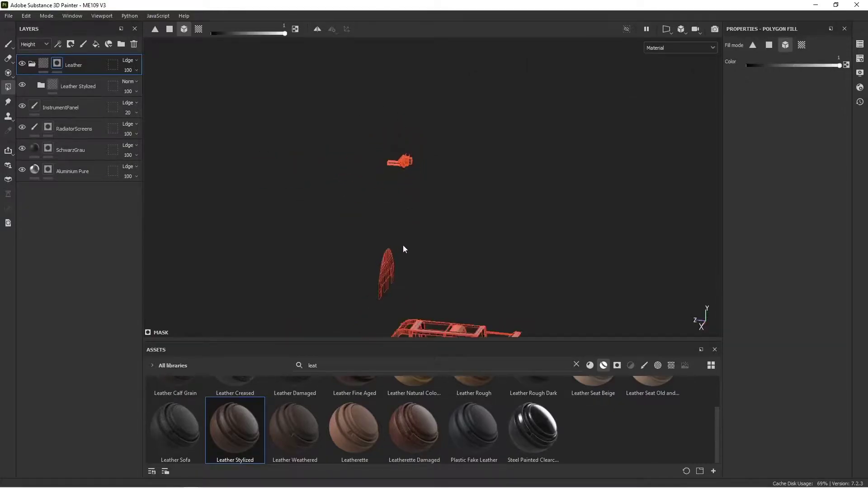
alt+middle_drag(403, 248, 438, 189)
Return to the Paint tool and examine the leather on the headrest pad up close
key(1)
alt+drag(439, 193, 452, 199)
alt+middle_drag(452, 236, 447, 136)
alt+right_drag(446, 190, 457, 149)
mouse_move(456, 149)
alt+mouse_down()
mouse_move(513, 143)
mouse_move(502, 111)
alt+mouse_up()
alt+middle_drag(502, 111, 507, 184)
alt+drag(506, 183, 475, 194)
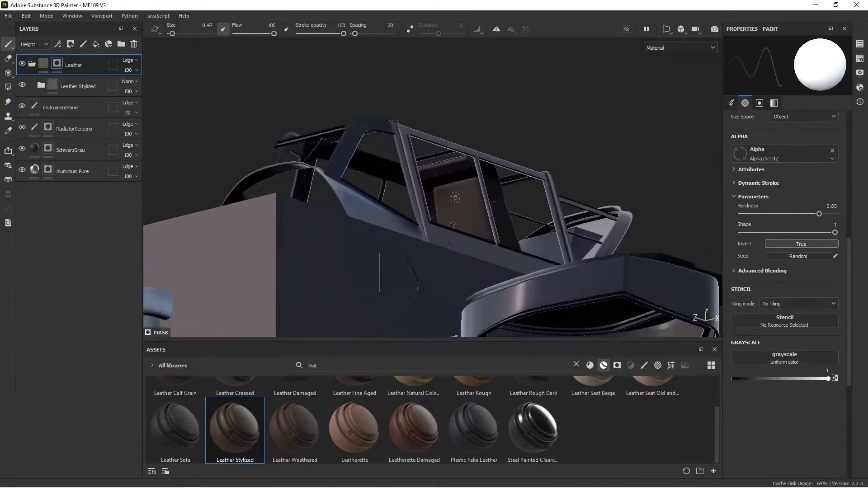
alt+right_drag(452, 226, 461, 199)
alt+drag(461, 199, 457, 203)
alt+right_drag(457, 224, 456, 203)
alt+drag(455, 203, 447, 209)
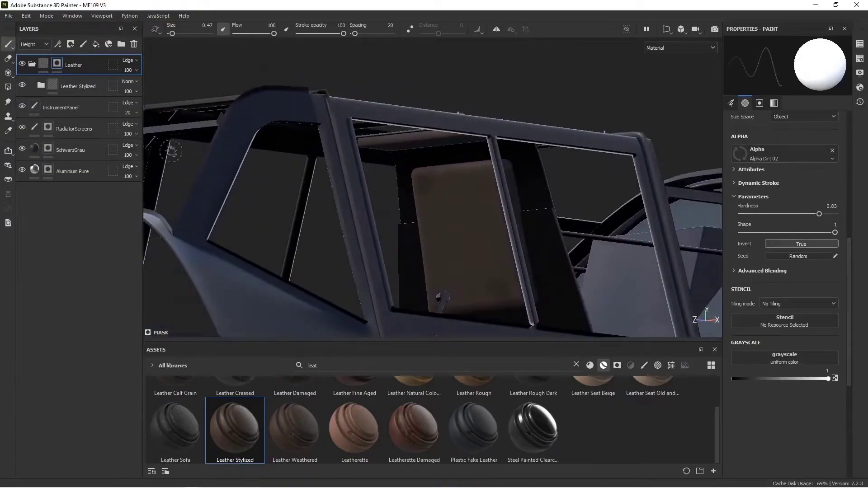
Browse the leather smart materials for a replacement and hide Leather Stylized inside the Leather folder
click(72, 87)
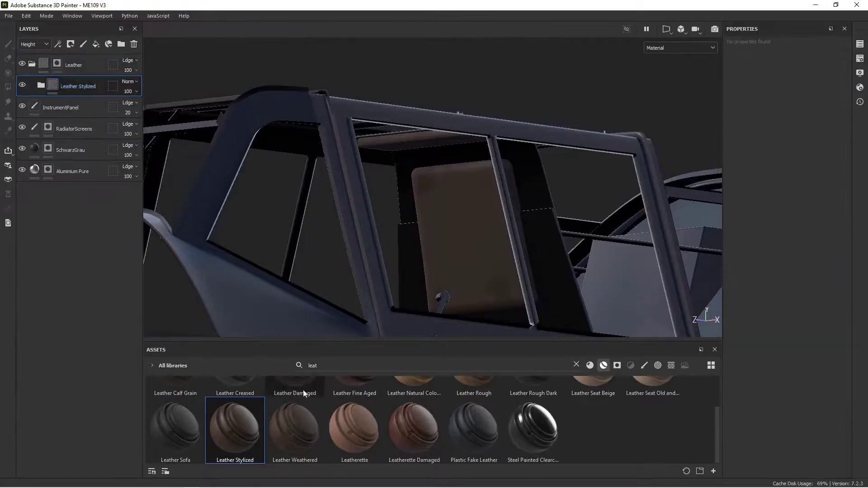
scroll(473, 412, up, 1)
scroll(473, 413, down, 1)
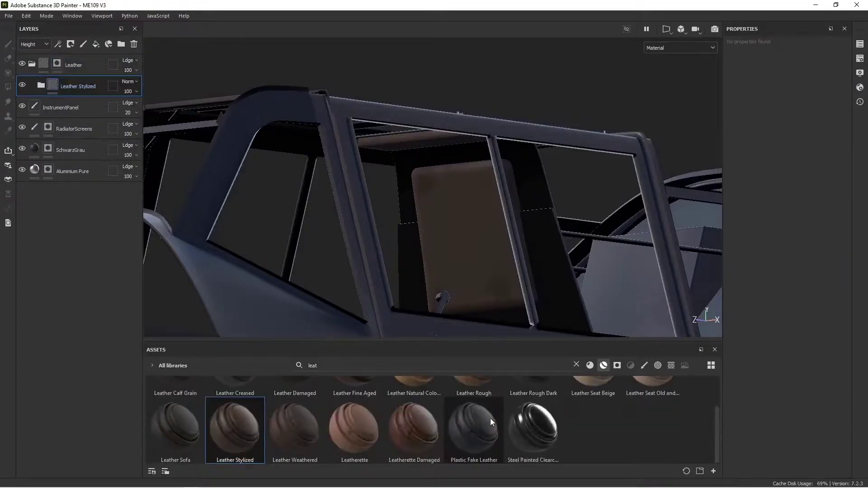
click(369, 437)
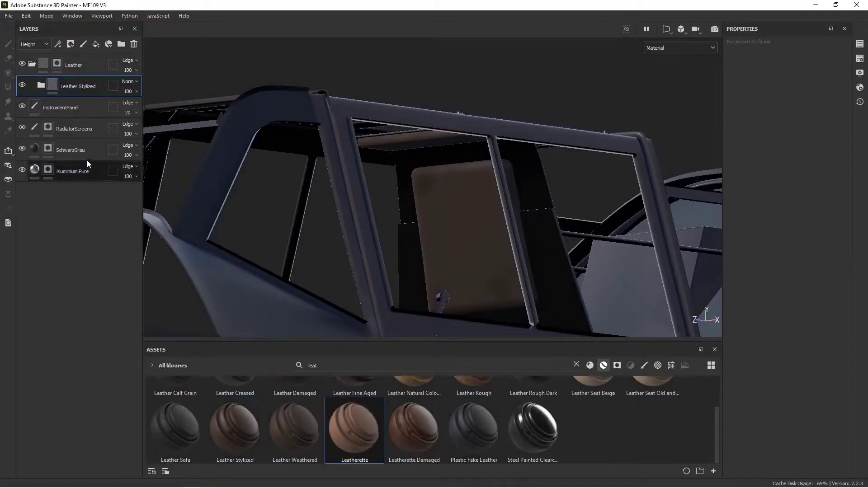
click(22, 85)
Try Leatherette and Leather Rough in the Leather folder, deleting each one after viewing it on the headrest
drag(351, 419, 93, 78)
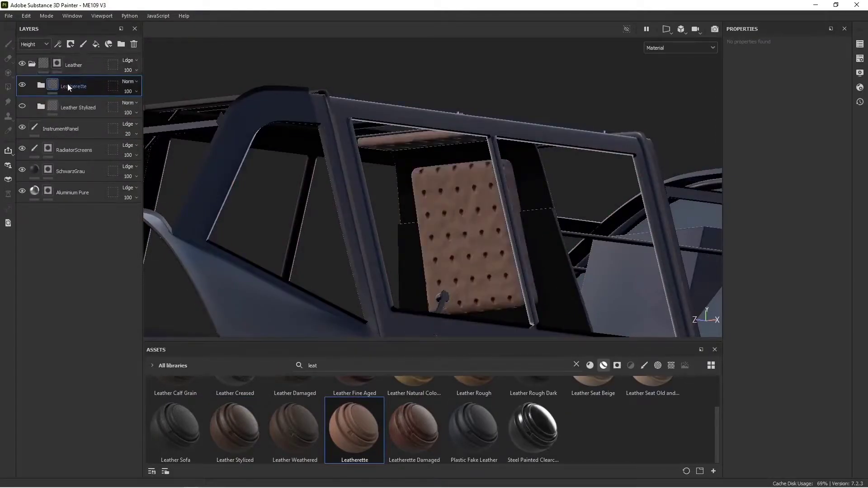
click(134, 43)
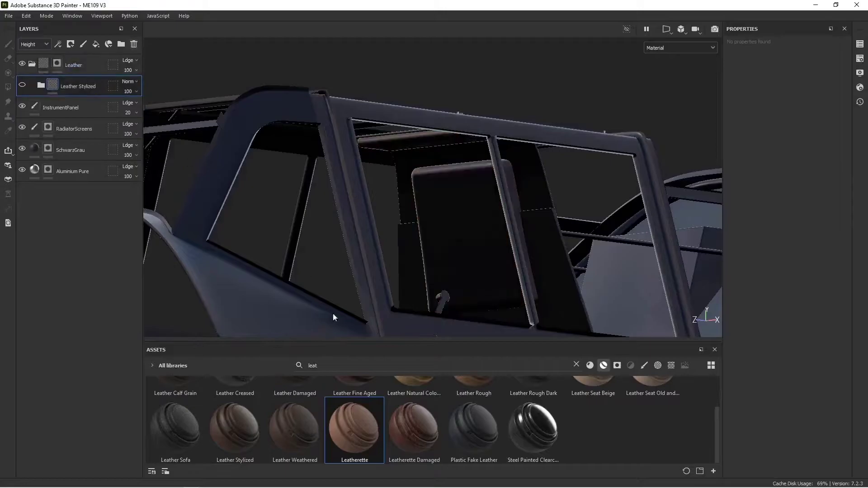
scroll(403, 417, up, 1)
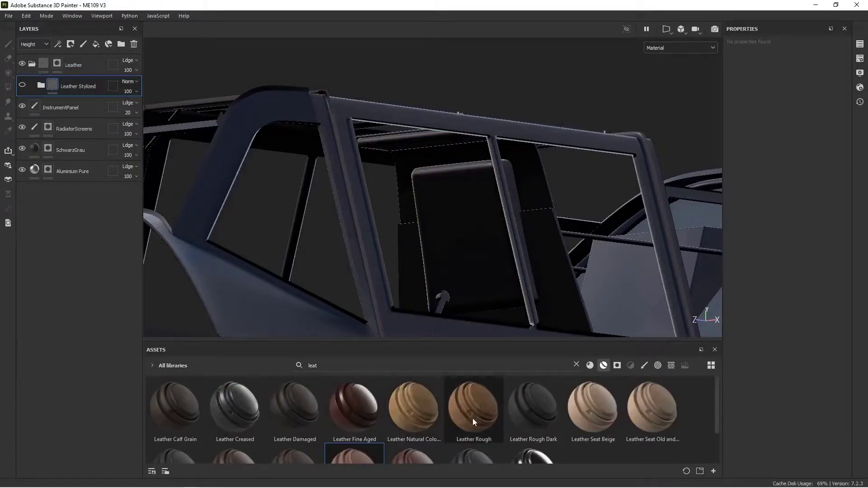
drag(485, 423, 88, 69)
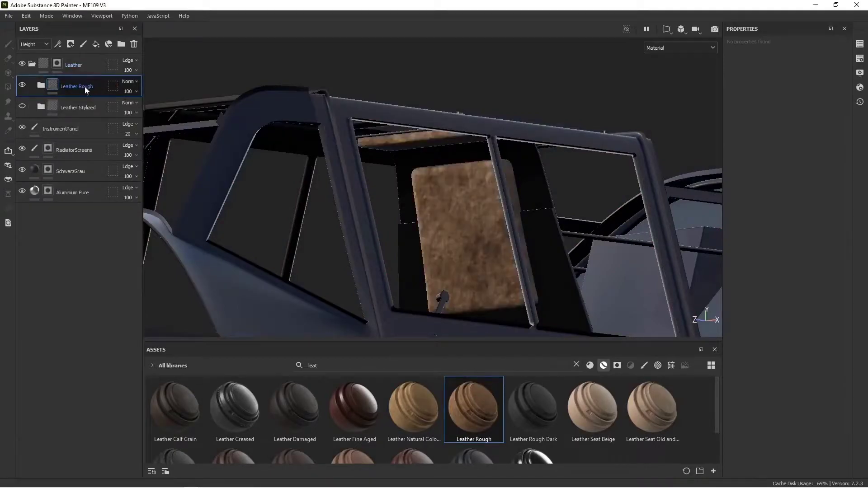
click(134, 44)
Add the Leather Natural Colored smart material directly below the Leather folder's contents and expand its layers
scroll(369, 428, down, 1)
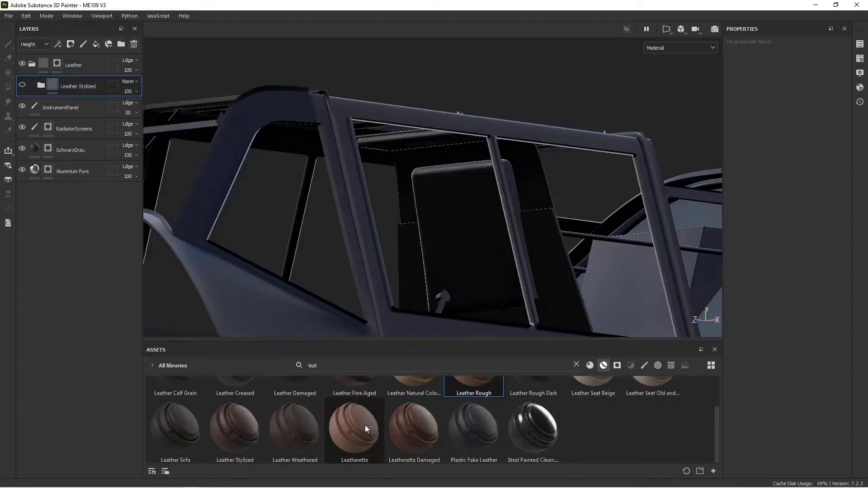
scroll(319, 440, up, 1)
scroll(318, 440, down, 1)
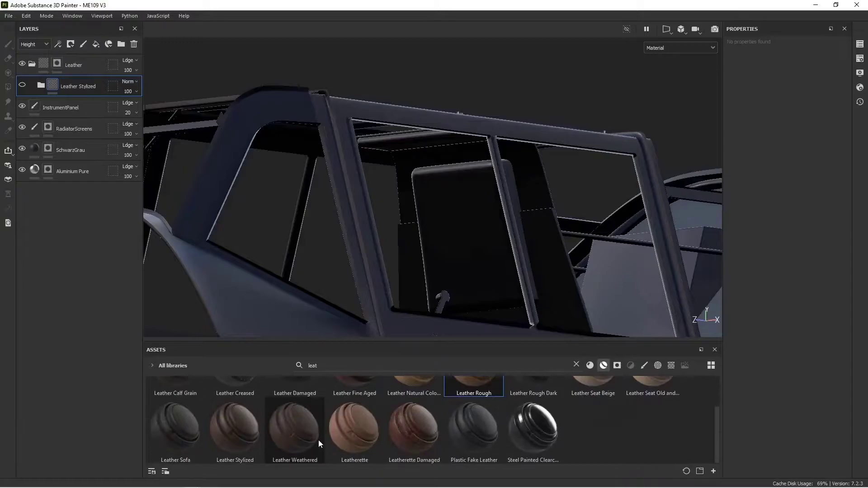
scroll(318, 440, up, 1)
drag(400, 418, 75, 97)
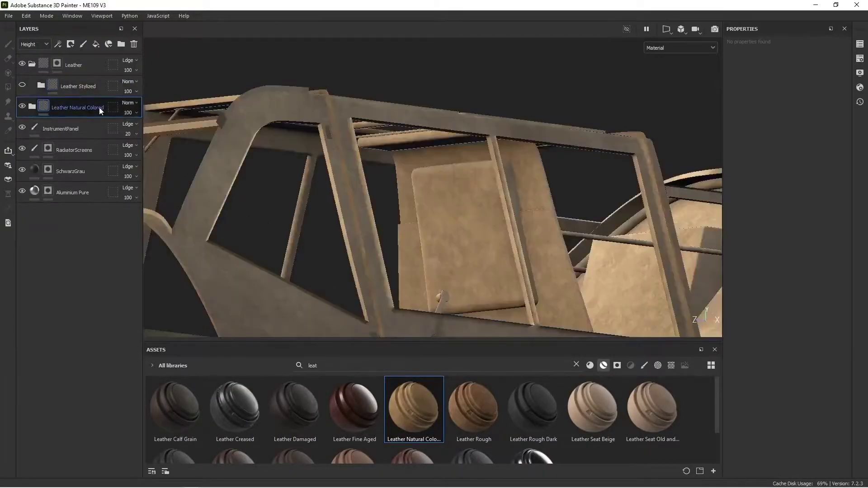
alt+drag(384, 156, 406, 223)
alt+middle_drag(405, 223, 398, 203)
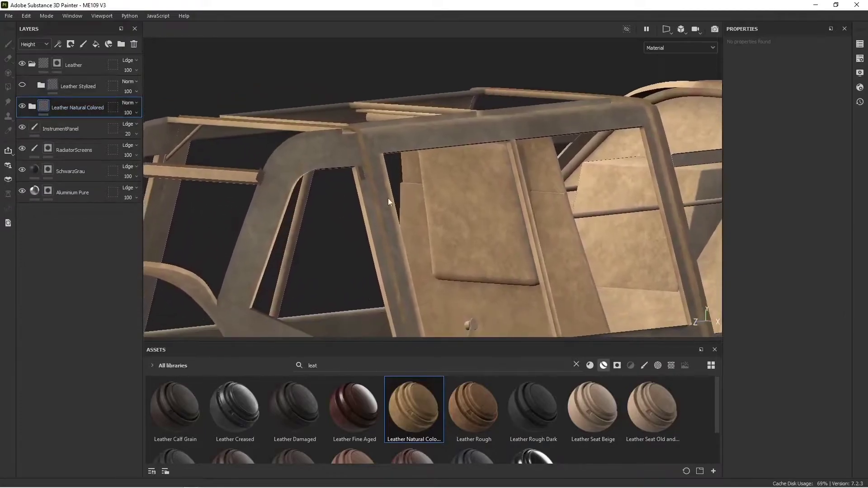
click(33, 107)
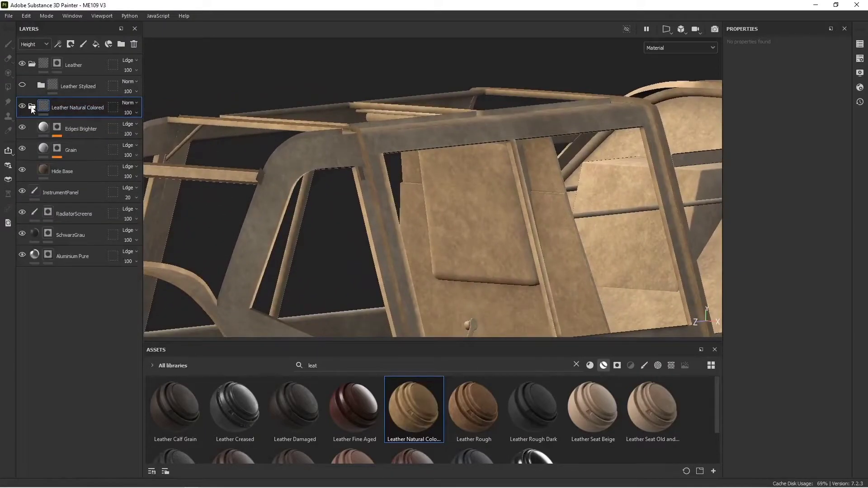
Darken the base color of the Hide Base layer to 4b3a24 and collapse the Leather Natural Colored folder
click(46, 171)
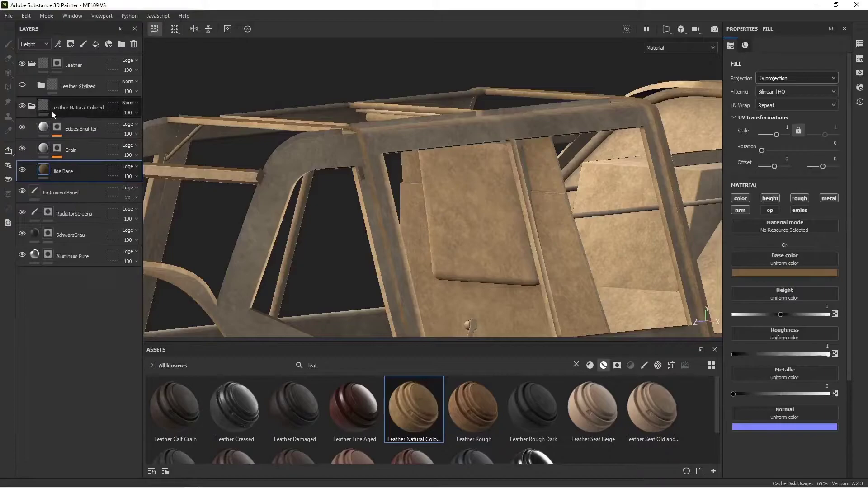
click(785, 272)
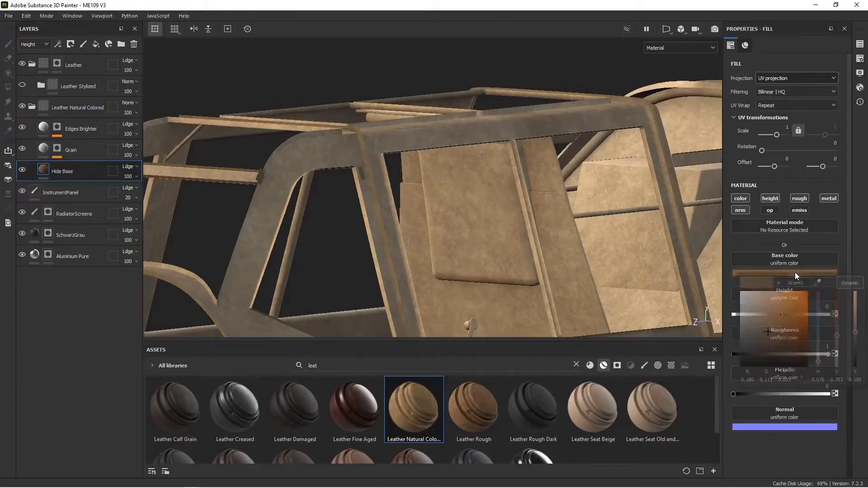
mouse_move(858, 347)
mouse_down()
mouse_move(858, 338)
mouse_move(837, 333)
mouse_move(858, 347)
mouse_up()
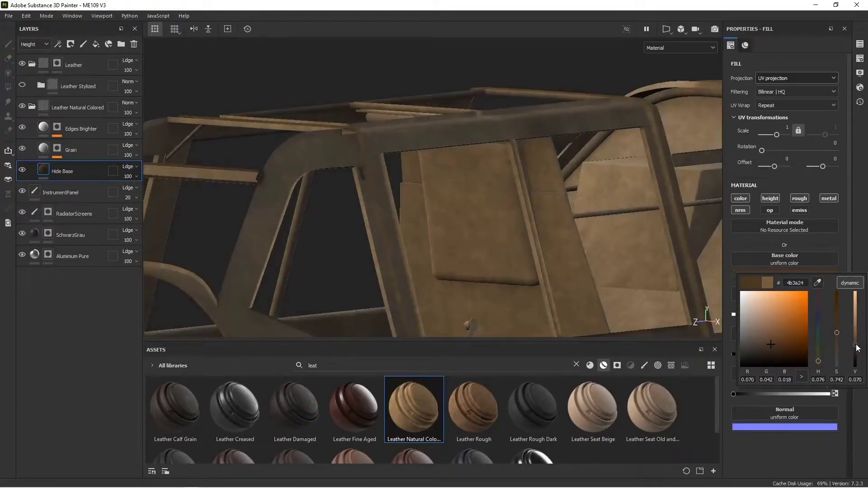
click(31, 107)
Show Leather Stylized again and move Leather Natural Colored into the Leather folder beneath it
click(22, 85)
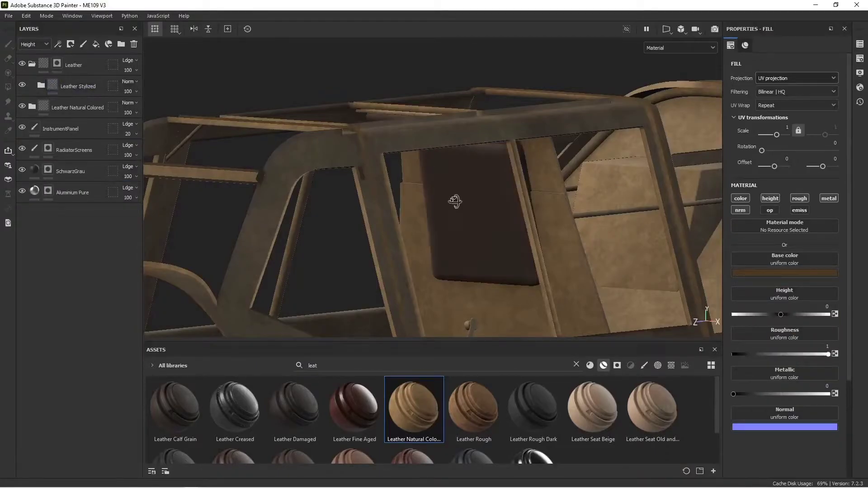
alt+drag(455, 201, 447, 202)
mouse_move(69, 109)
mouse_down()
mouse_move(73, 62)
mouse_move(78, 109)
mouse_up()
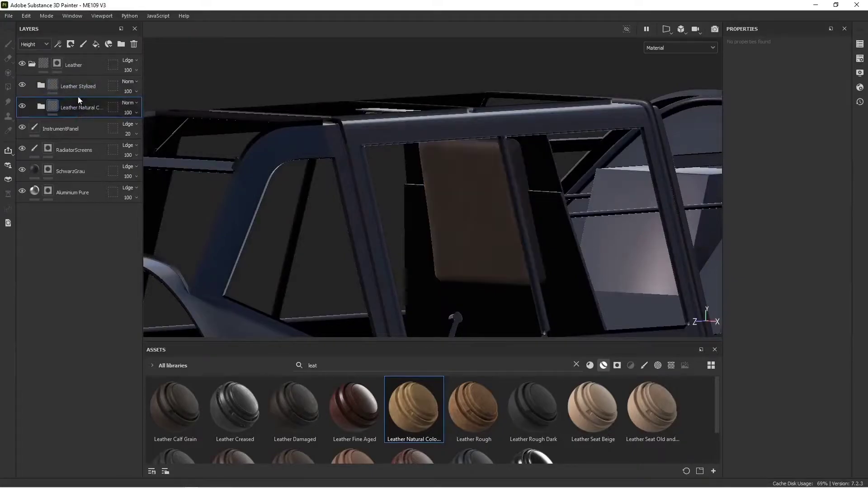
click(82, 91)
alt+drag(431, 196, 446, 212)
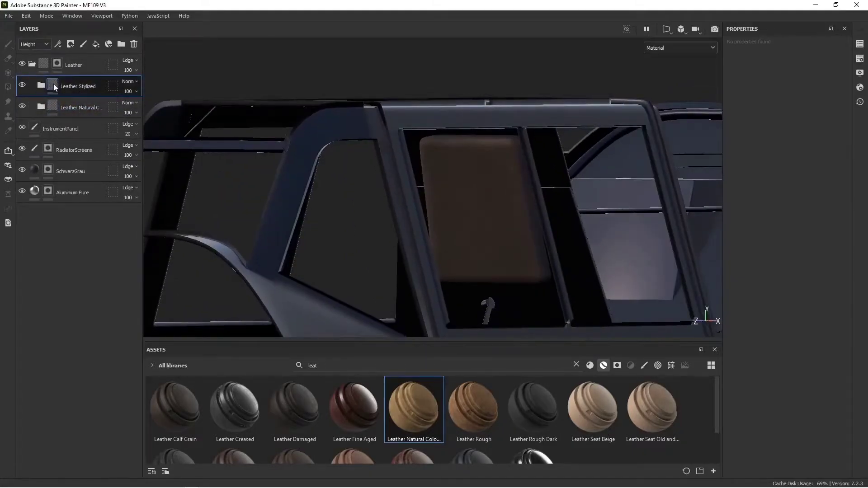
Add a black mask to the Leather Stylized folder
right_click(72, 85)
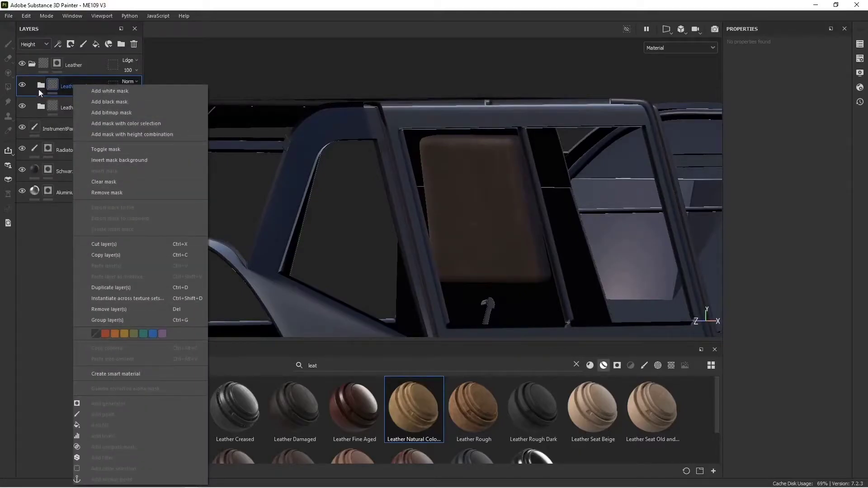
click(51, 85)
click(70, 45)
click(95, 67)
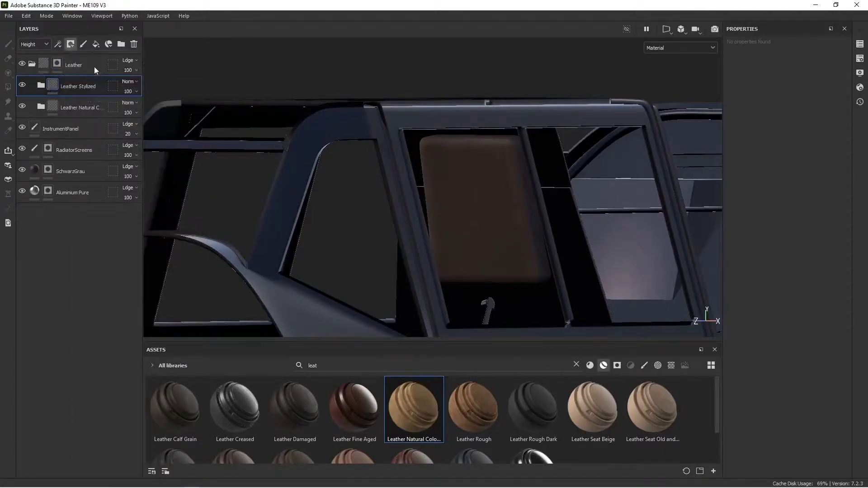
Add a Metal Edge Wear generator with Invert set to True to the mask of Leather Stylized
right_click(58, 89)
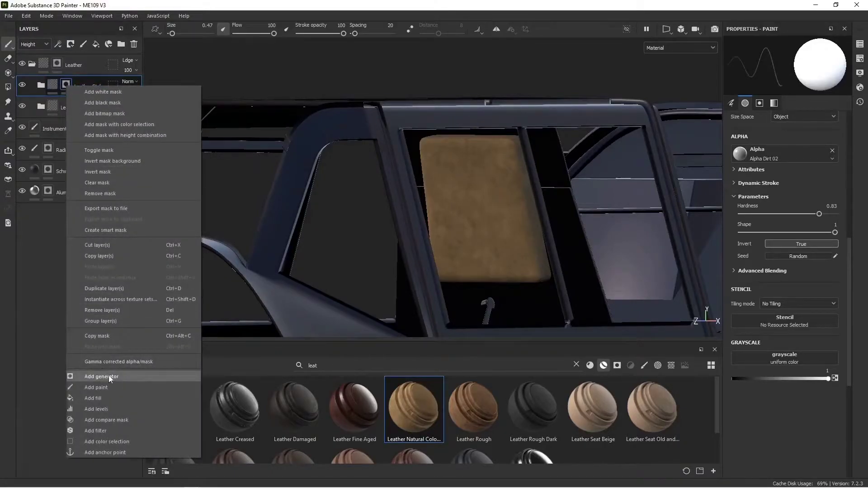
click(41, 261)
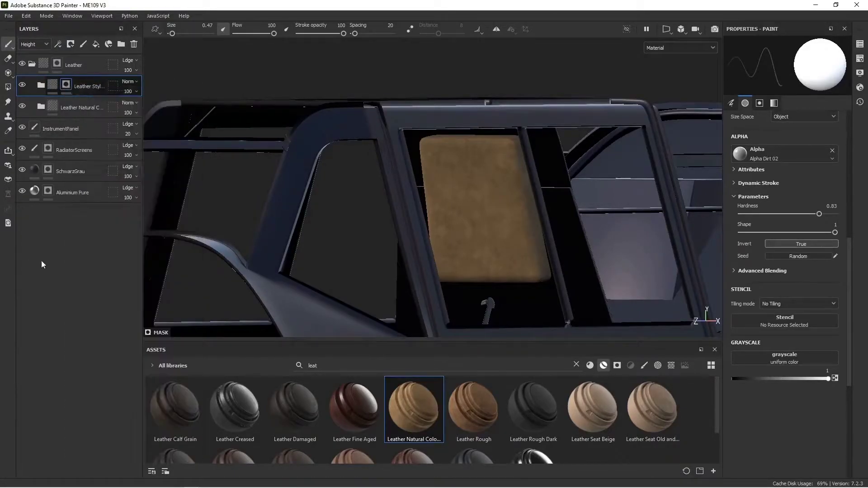
right_click(71, 87)
click(122, 370)
click(785, 61)
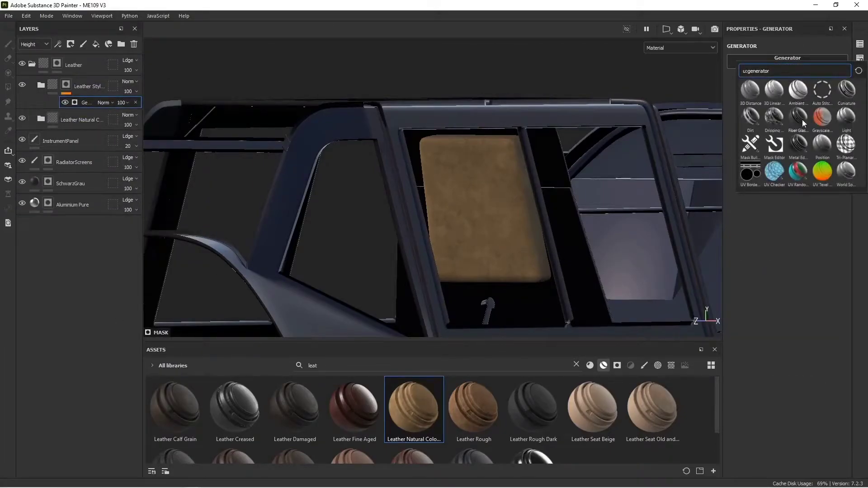
mouse_move(789, 118)
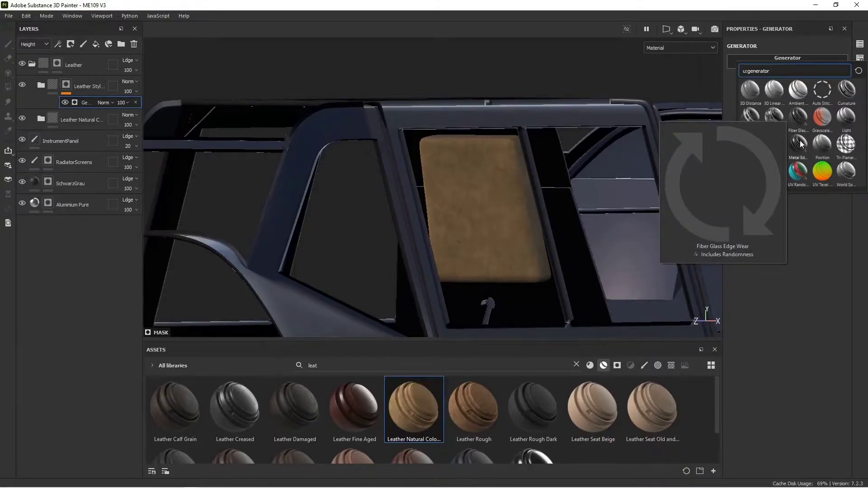
mouse_move(800, 145)
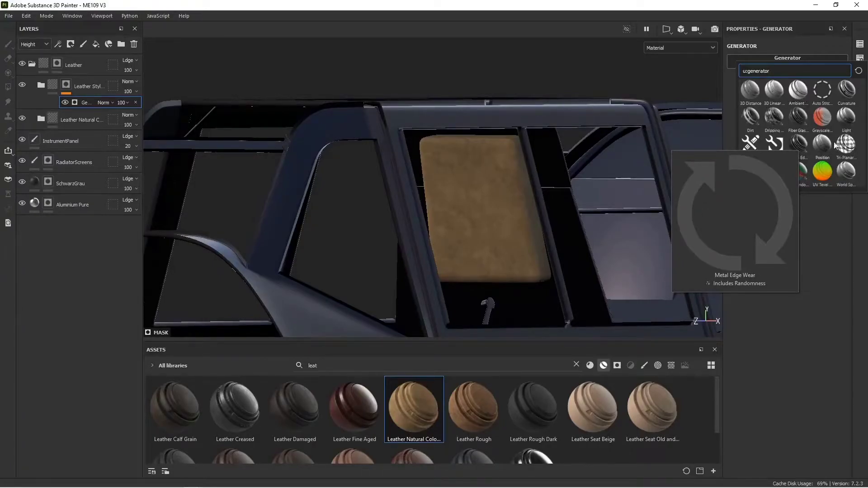
click(799, 144)
Set the Metal Edge Wear generator's Wear Level to 0.6 and Wear Contrast to 0.38
alt+drag(523, 192, 529, 211)
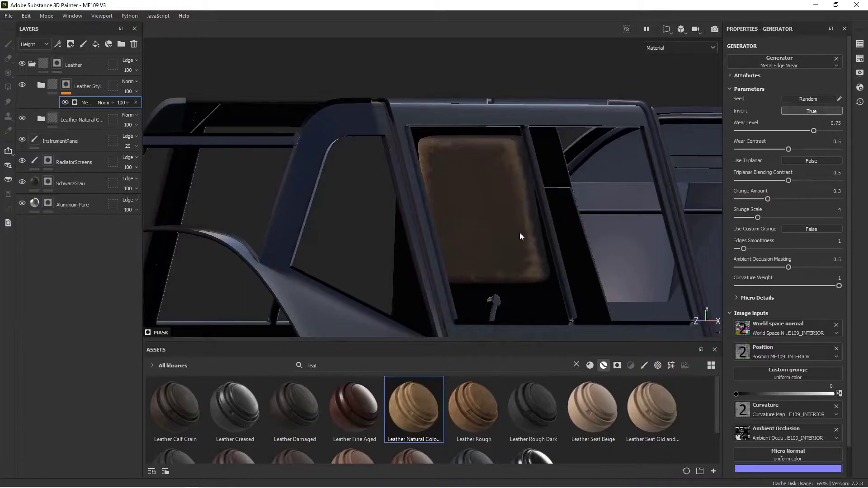
alt+drag(520, 233, 512, 231)
drag(815, 131, 796, 134)
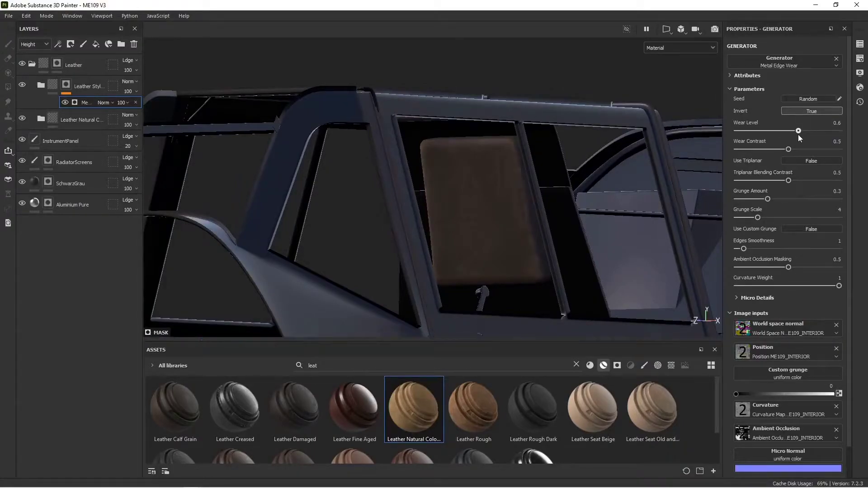
drag(792, 148, 809, 148)
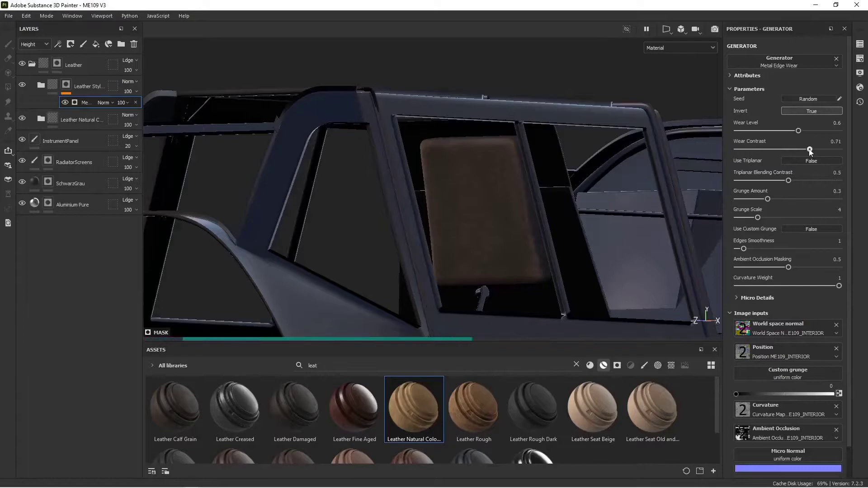
click(778, 150)
drag(778, 150, 776, 150)
Examine the worn leather edges of the headrest pad from several angles and distances
alt+drag(530, 204, 557, 177)
scroll(557, 178, down, 5)
alt+middle_drag(571, 184, 525, 155)
alt+drag(525, 155, 557, 202)
scroll(557, 202, up, 5)
alt+middle_drag(557, 202, 457, 194)
scroll(477, 198, up, 2)
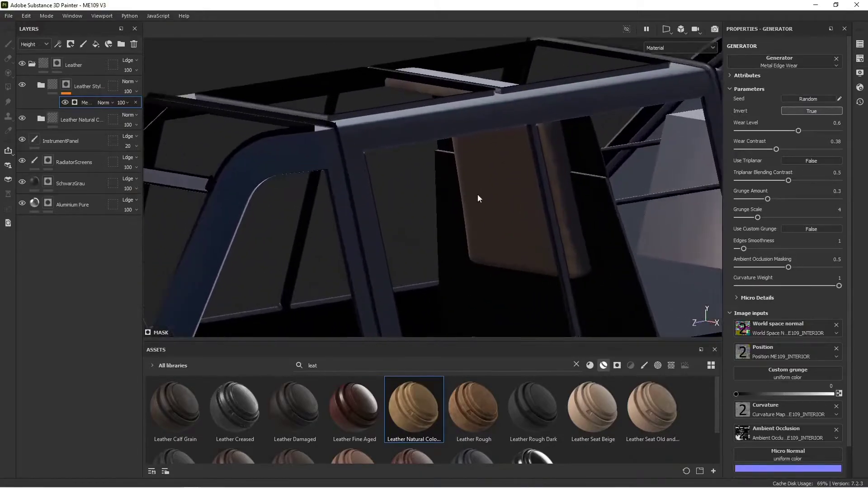
alt+drag(504, 202, 470, 196)
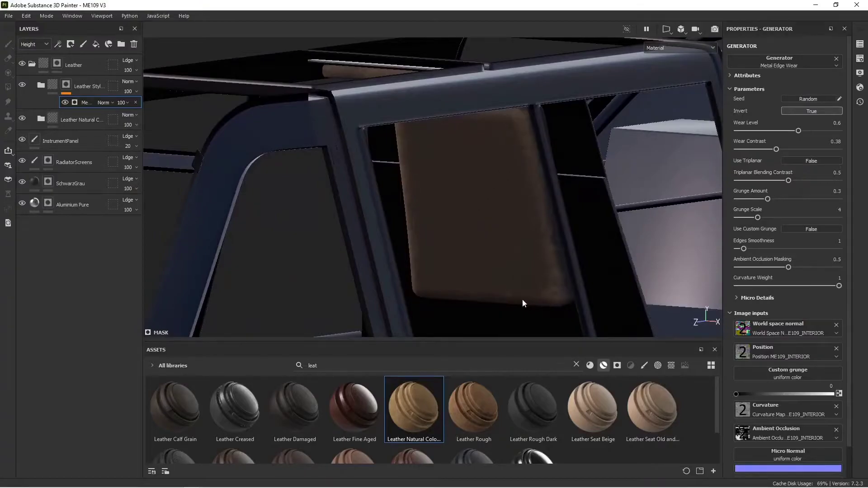
Add a paint effect above the Metal Edge Wear generator in the Leather Stylized mask
click(68, 88)
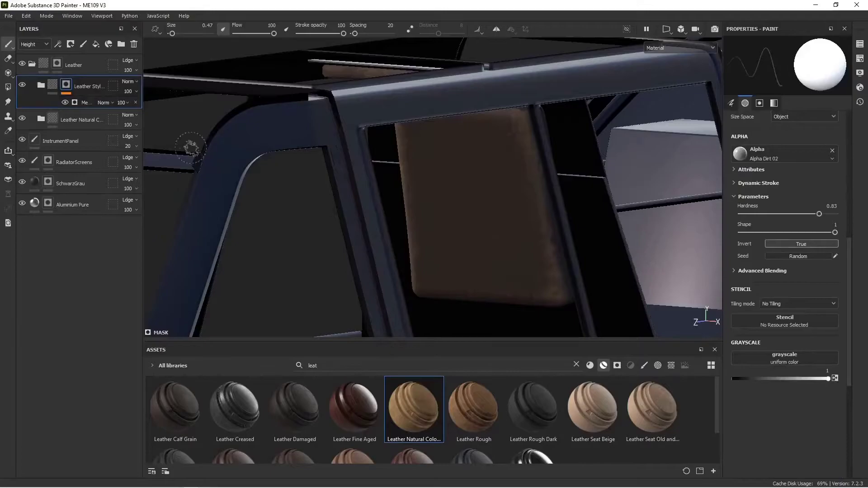
right_click(68, 86)
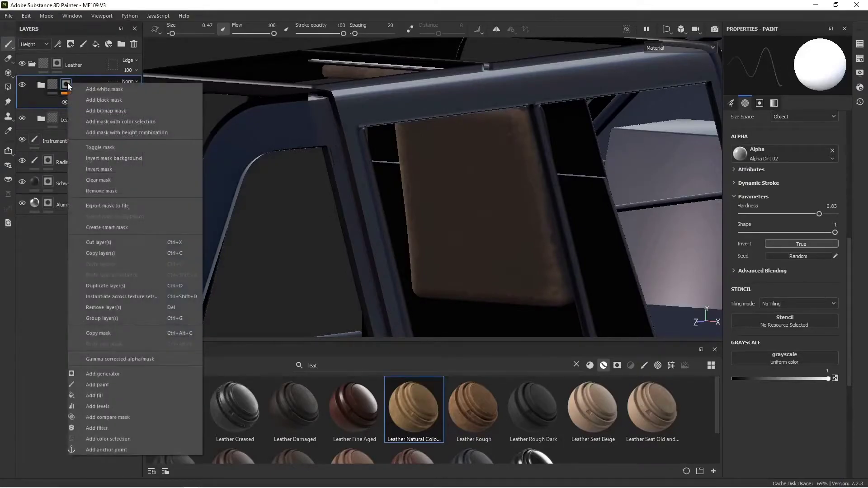
click(91, 385)
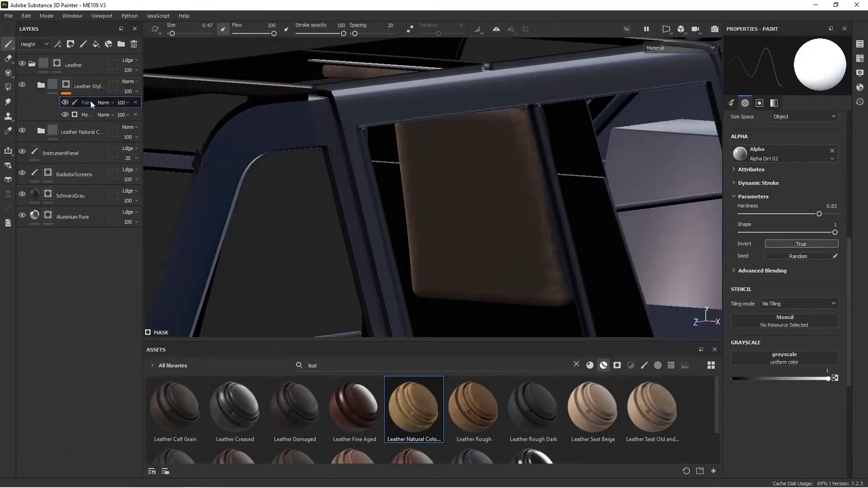
Search the brushes for dirt, choose the Dirt 2 brush and reduce its size to 1.18
click(575, 365)
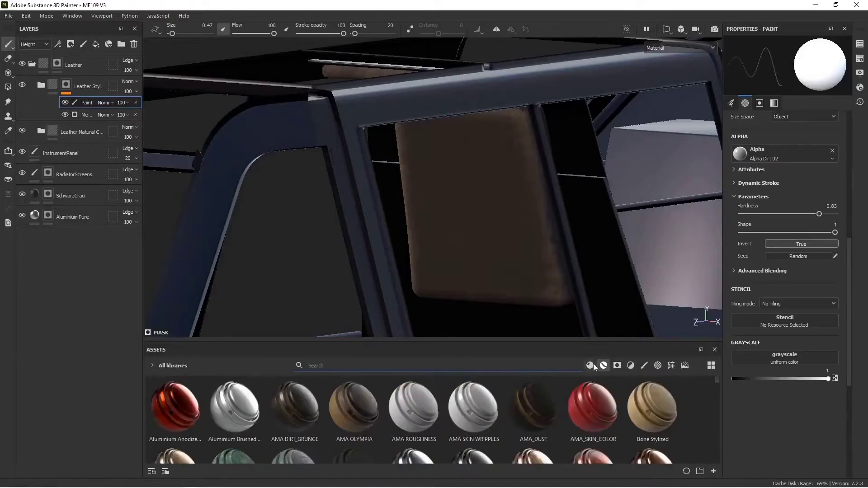
click(644, 365)
text(dirt)
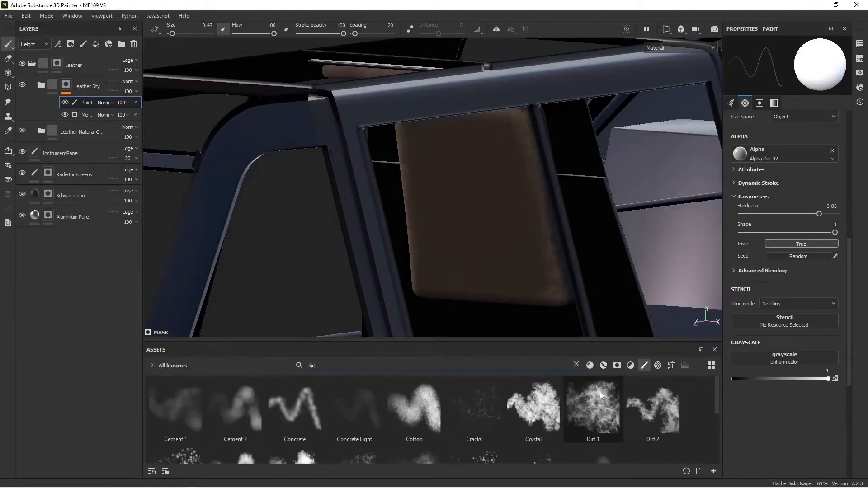
click(661, 415)
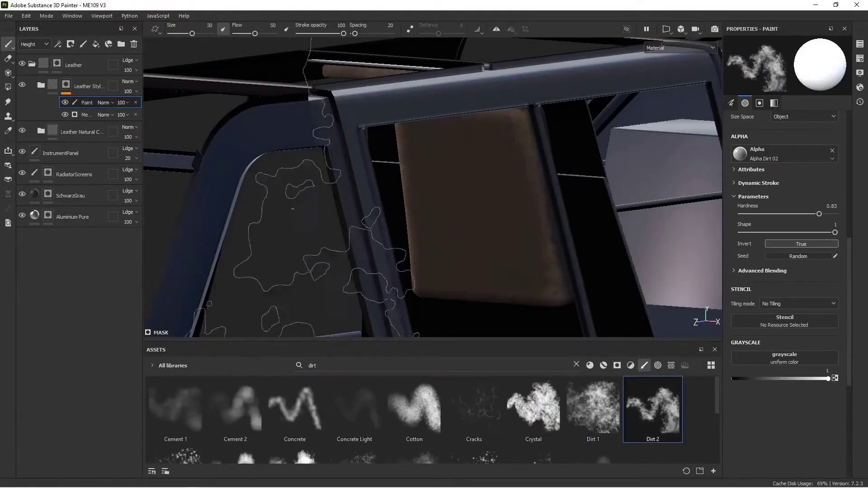
key(bracketleft)
key(bracketleft)
key(bracketleft)
key(bracketleft)
key(bracketleft)
key(bracketleft)
key(bracketleft)
key(bracketleft)
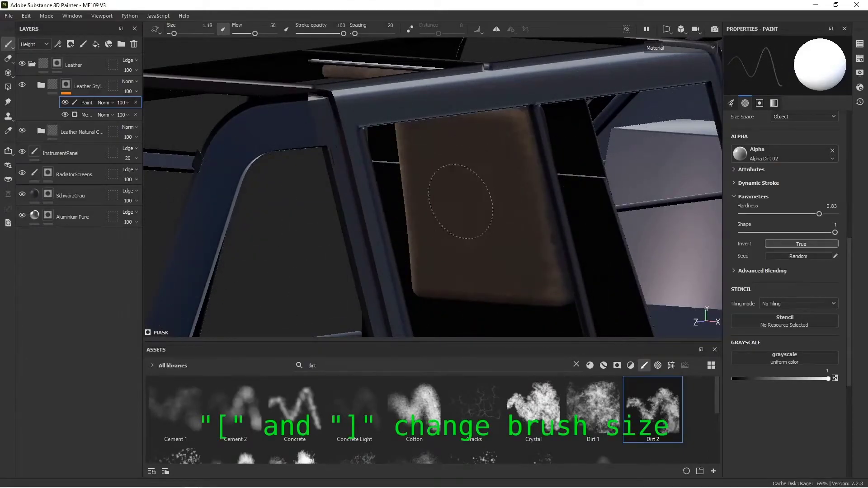
scroll(791, 178, up, 7)
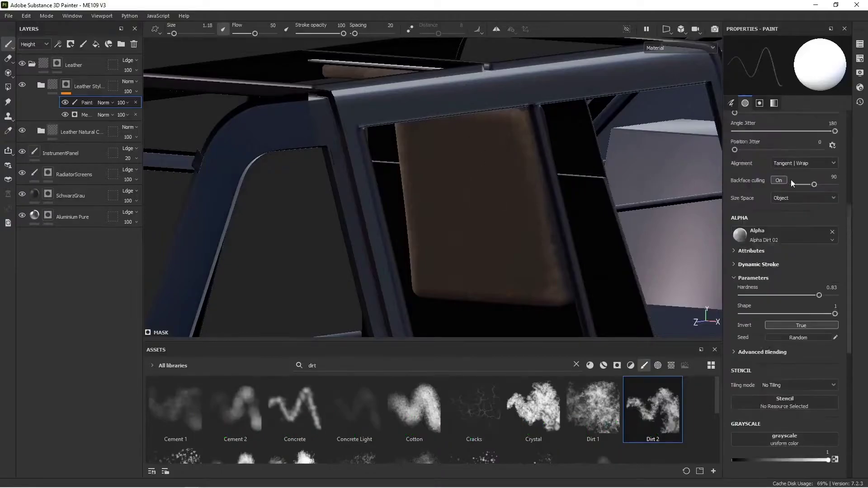
Paint a worn patch in black on the middle of the headrest pad, partly covering it with white, and raise the flow to 100
key(x)
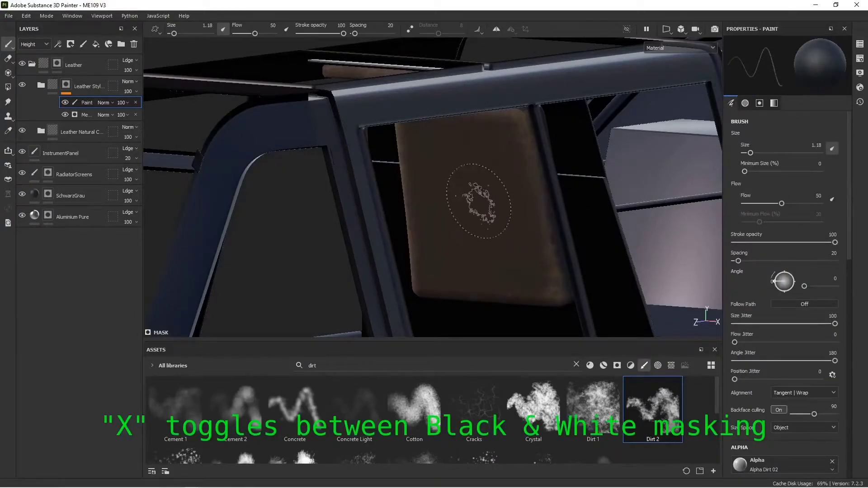
drag(480, 202, 470, 202)
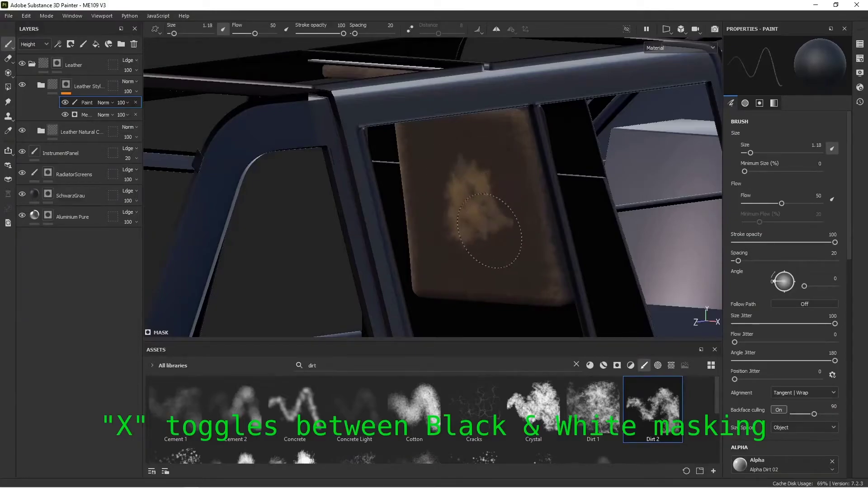
drag(489, 170, 476, 250)
key(x)
drag(478, 220, 471, 210)
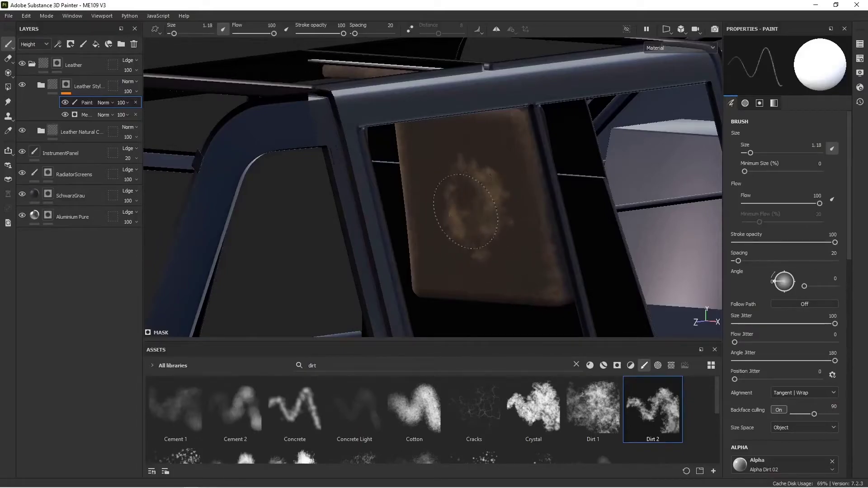
key(x)
drag(480, 172, 468, 206)
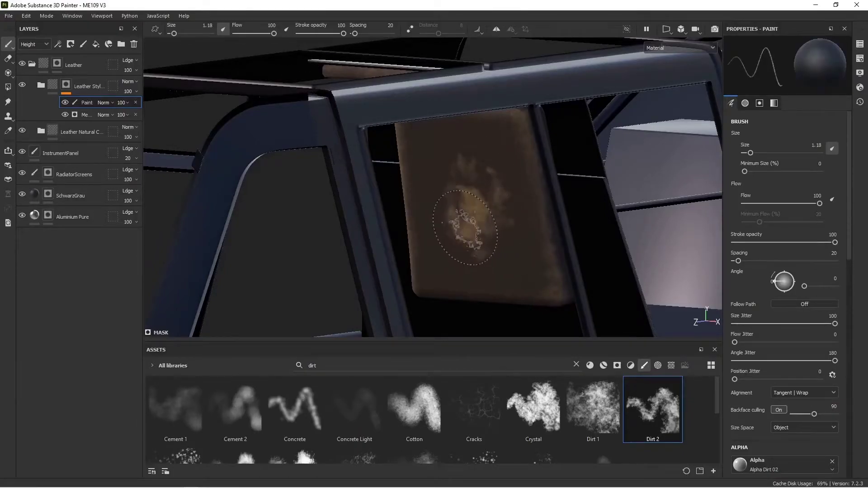
Lower the brush flow to 58 and refine the headrest's worn patch, alternating between white and black
key(x)
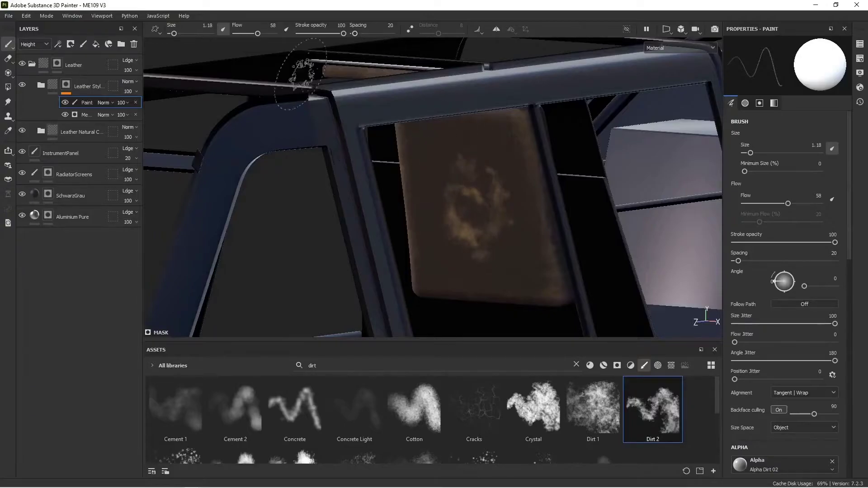
key(x)
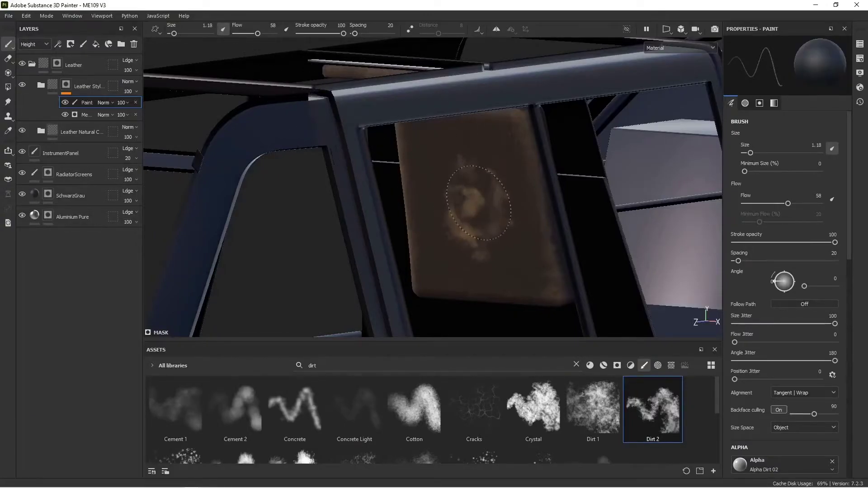
key(x)
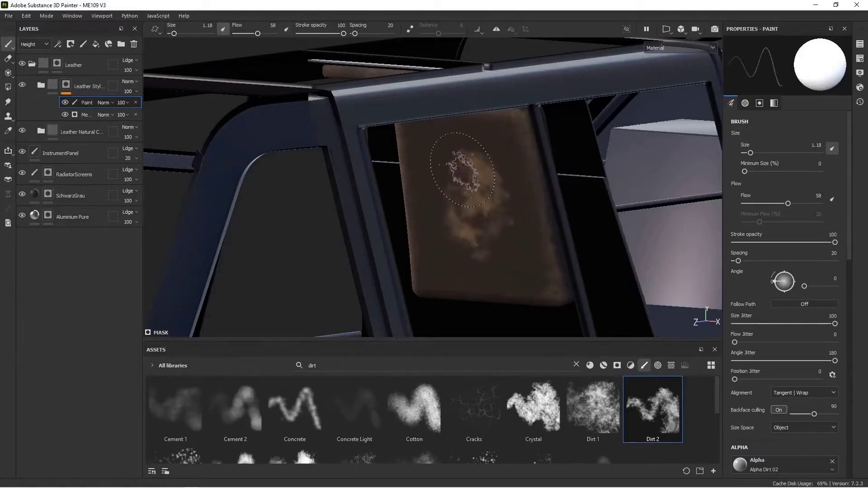
Collapse the Leather folder in the layer stack
alt+drag(506, 202, 455, 208)
scroll(482, 217, down, 5)
alt+middle_drag(459, 202, 527, 215)
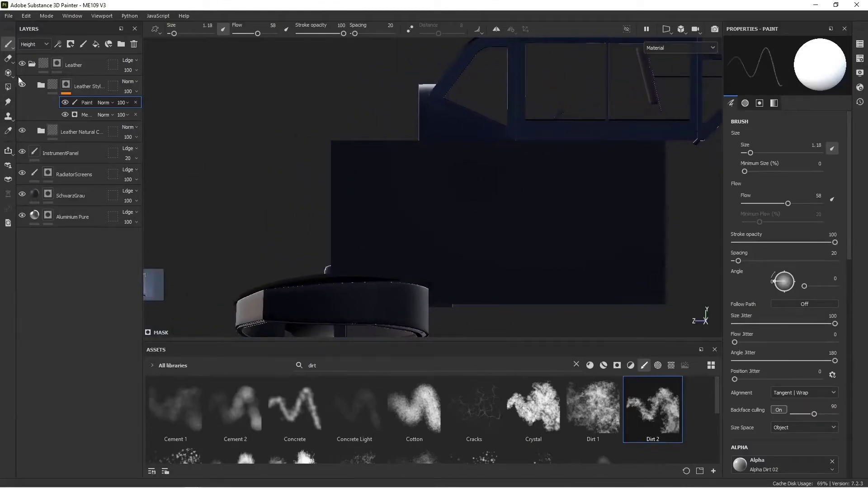
click(31, 63)
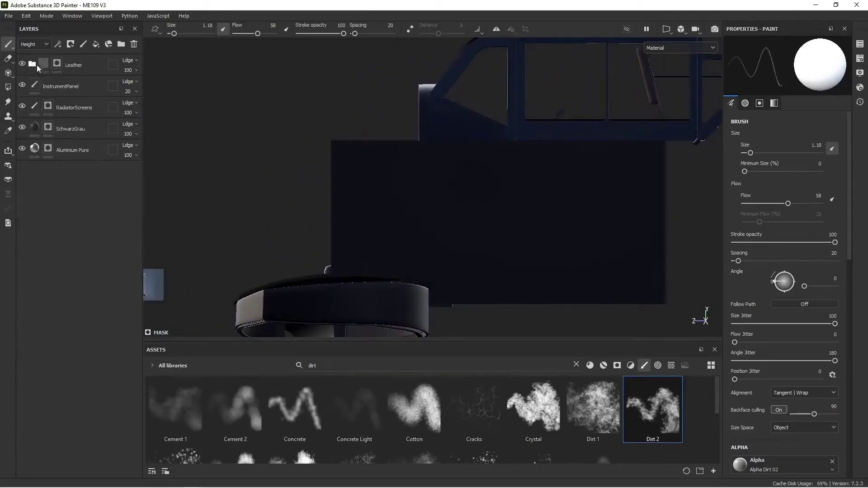
Add a Metal Edge Wear generator to the SchwarzGrau layer's mask and set its Invert option to True
click(65, 129)
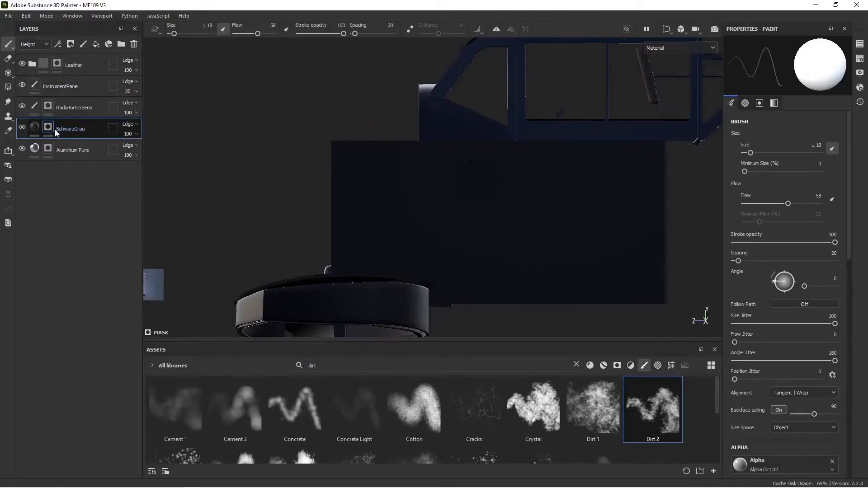
right_click(50, 129)
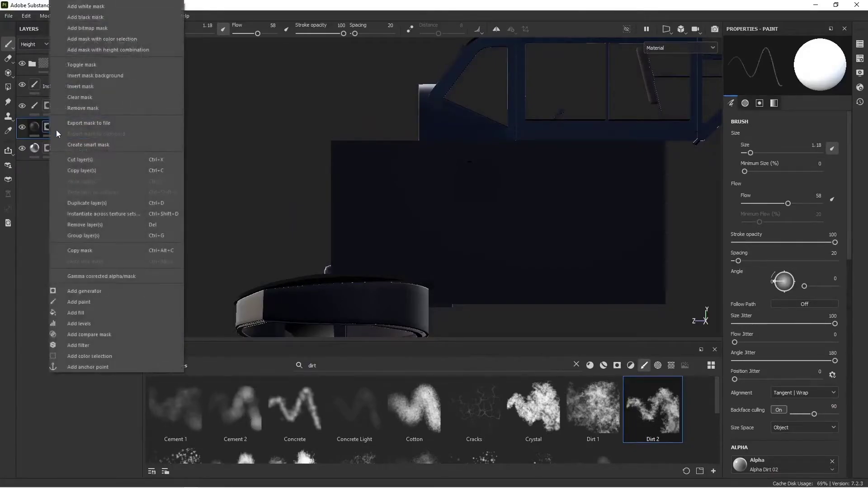
click(68, 300)
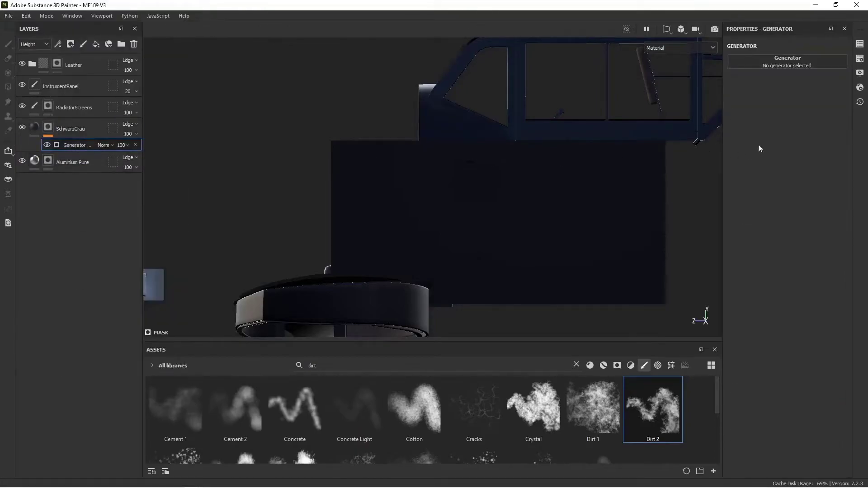
click(786, 67)
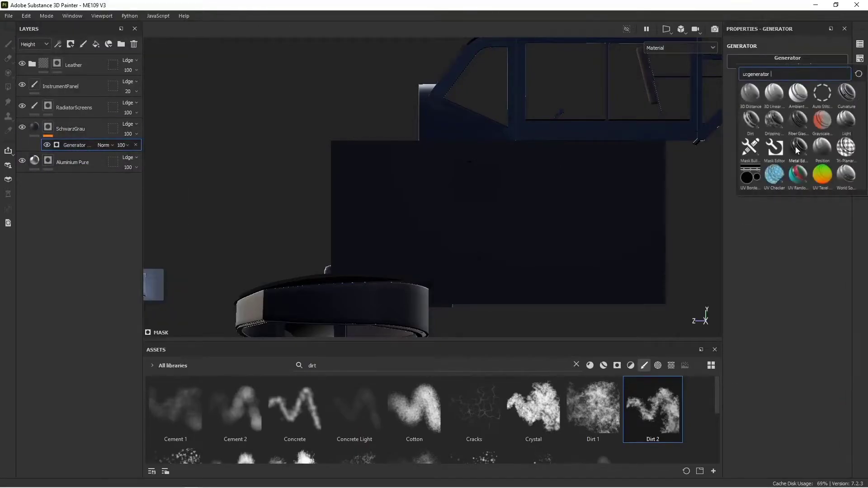
click(799, 147)
alt+drag(466, 158, 457, 190)
click(810, 111)
Reduce the edge wear on the cockpit framing by setting Wear Level to 0.38 and Wear Contrast to 0.48
scroll(567, 176, down, 3)
scroll(471, 202, up, 6)
alt+middle_drag(456, 190, 445, 194)
alt+drag(445, 195, 504, 177)
scroll(401, 180, down, 3)
scroll(480, 202, up, 3)
scroll(480, 202, up, 2)
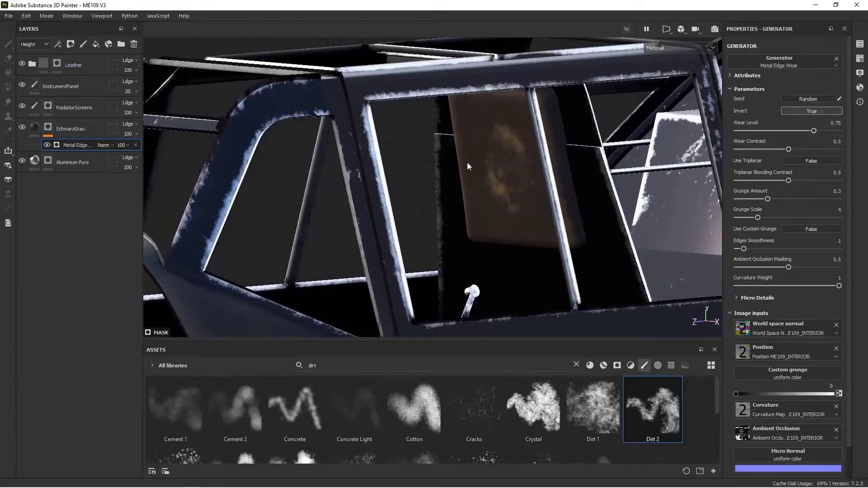
drag(807, 133, 778, 131)
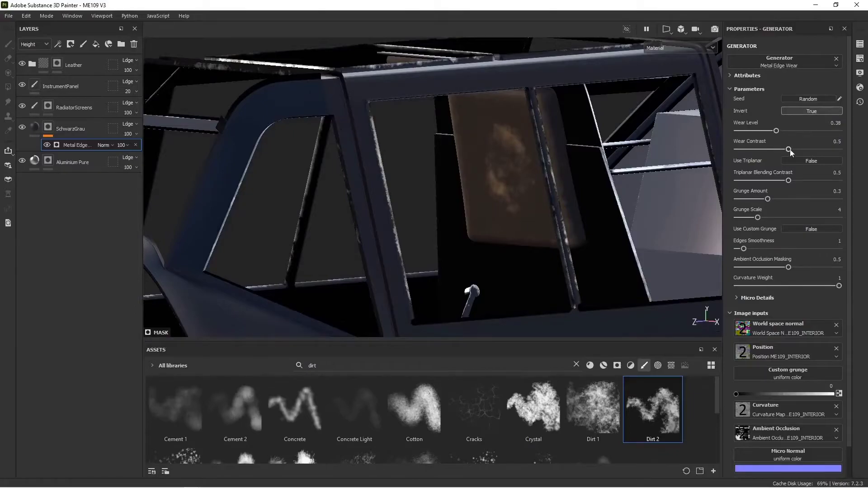
drag(803, 149, 786, 151)
Add a paint effect to the SchwarzGrau mask above the Metal Edge Wear generator
right_click(91, 146)
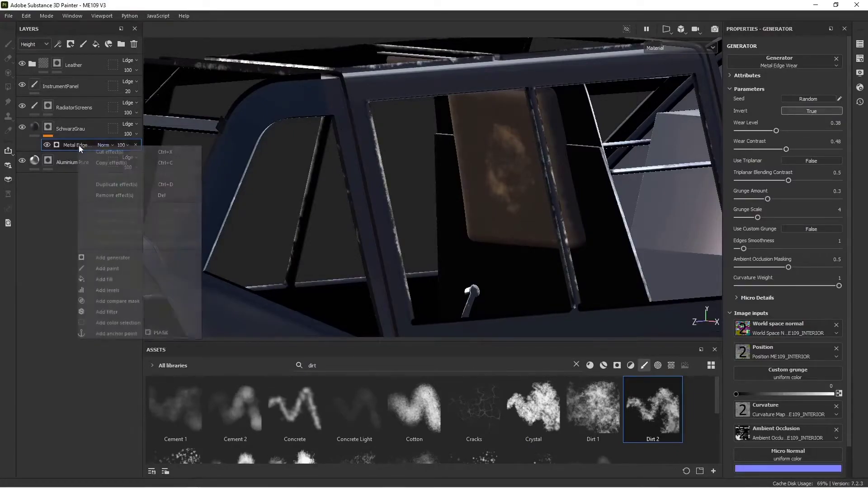
click(55, 129)
right_click(53, 124)
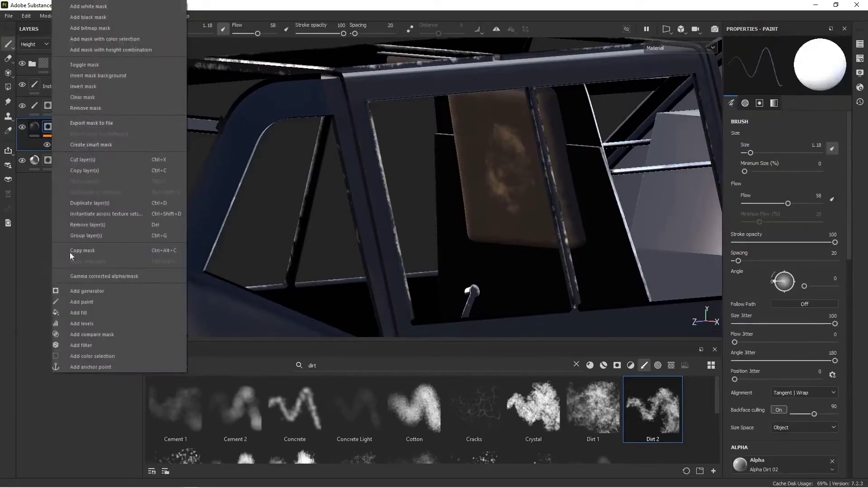
click(82, 302)
Dab faint worn spots onto the mask around the cockpit interior in black with the Dirt 2 brush
mouse_move(533, 199)
alt+mouse_down()
mouse_move(487, 207)
mouse_move(443, 199)
alt+mouse_up()
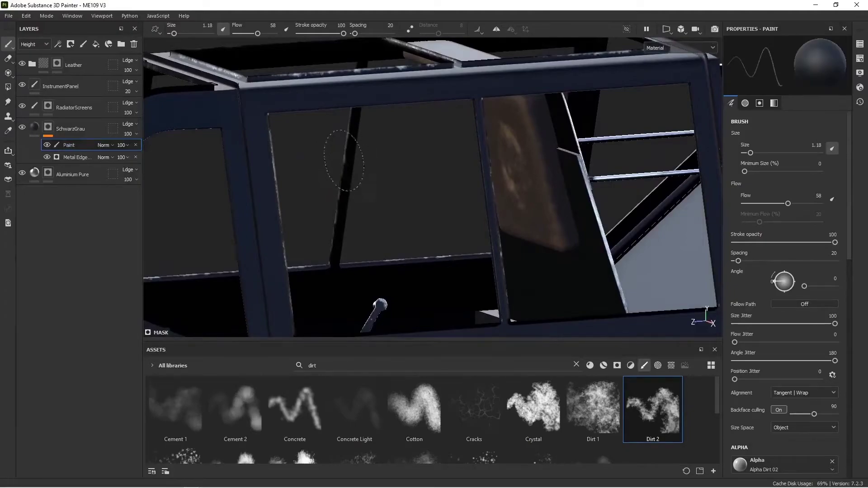
mouse_move(438, 257)
alt+mouse_down()
mouse_move(413, 252)
mouse_move(389, 266)
mouse_move(442, 248)
mouse_move(403, 257)
mouse_move(325, 226)
mouse_move(393, 255)
alt+mouse_up()
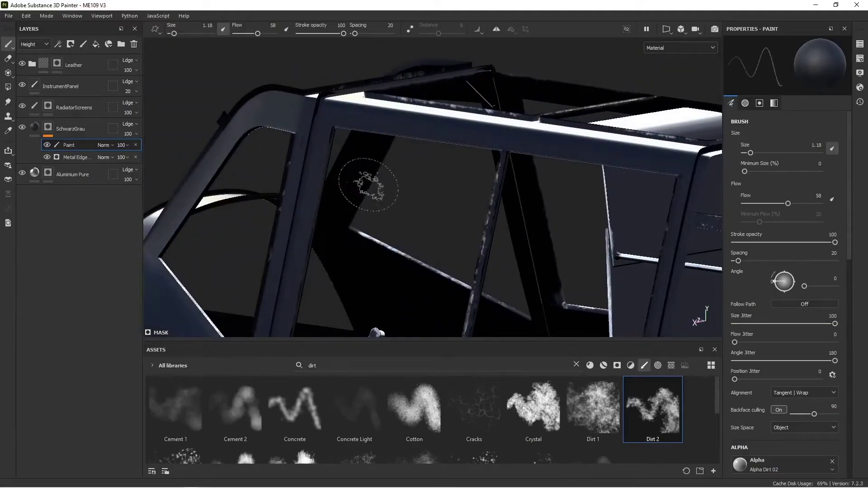
alt+drag(362, 184, 382, 145)
mouse_move(381, 203)
alt+mouse_down()
mouse_move(520, 209)
mouse_move(457, 209)
mouse_move(446, 194)
mouse_move(519, 181)
alt+mouse_up()
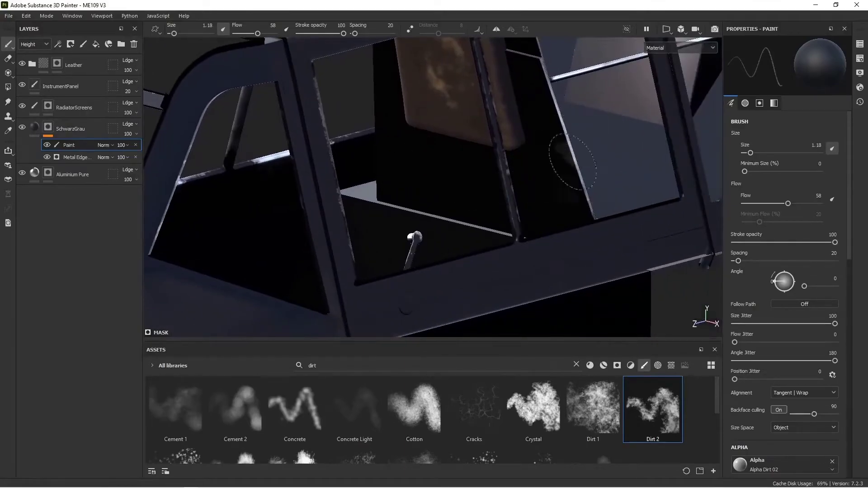
mouse_move(587, 194)
alt+mouse_down()
mouse_move(616, 178)
mouse_move(573, 168)
alt+mouse_up()
mouse_move(574, 201)
alt+mouse_down()
mouse_move(479, 219)
mouse_move(442, 190)
mouse_move(543, 229)
mouse_move(409, 180)
alt+mouse_up()
scroll(401, 169, up, 3)
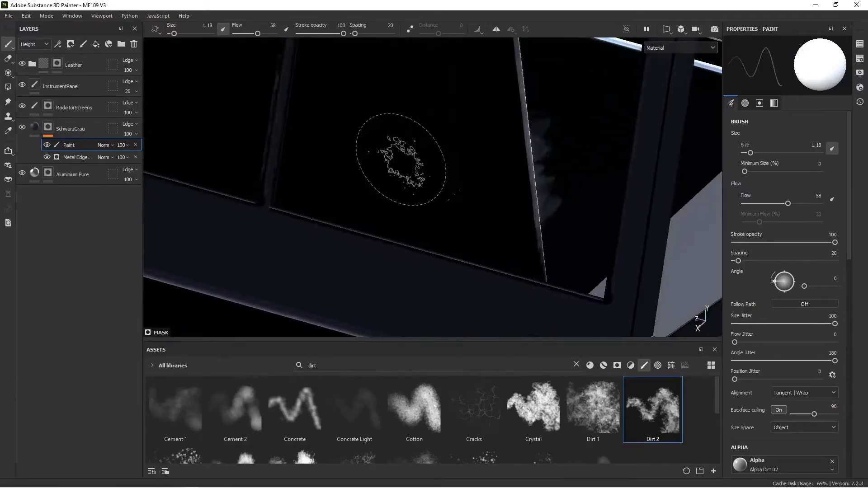
Examine the canopy frame, cockpit tub, exhaust stacks, radiators and instrument panel from all around the model
scroll(435, 161, down, 9)
alt+middle_drag(430, 163, 495, 152)
alt+drag(460, 181, 428, 227)
alt+middle_drag(524, 173, 455, 211)
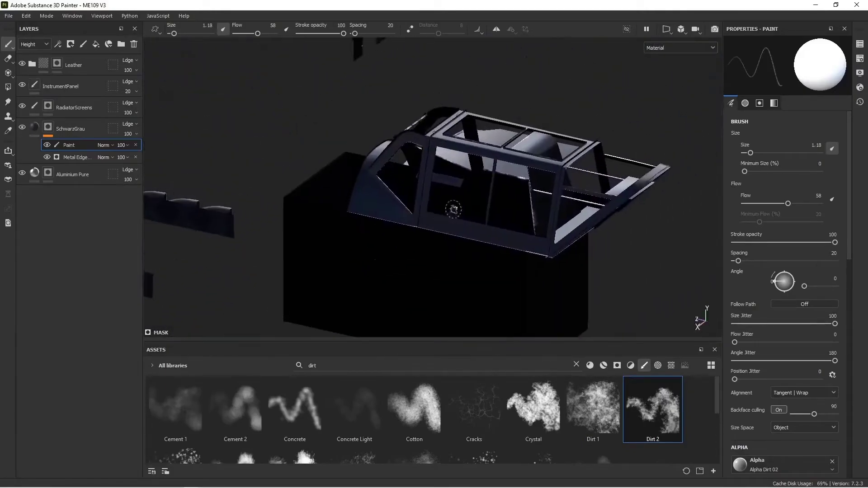
scroll(441, 196, up, 6)
alt+drag(523, 149, 483, 185)
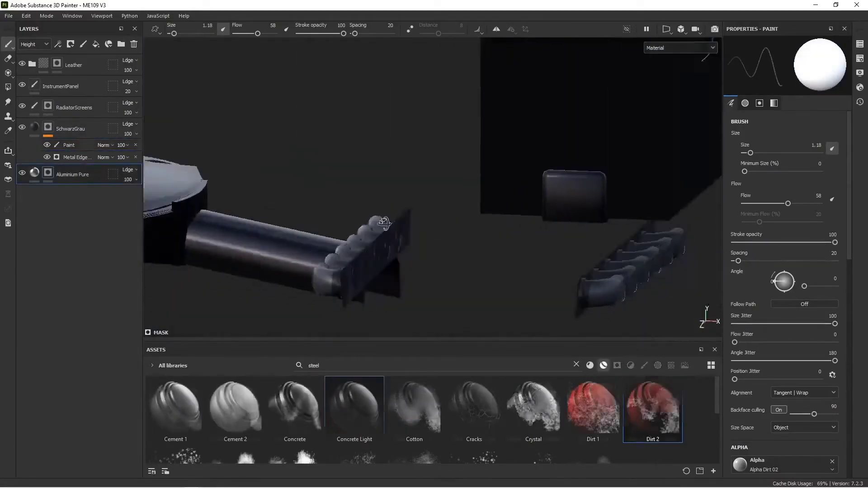
alt+drag(407, 236, 389, 234)
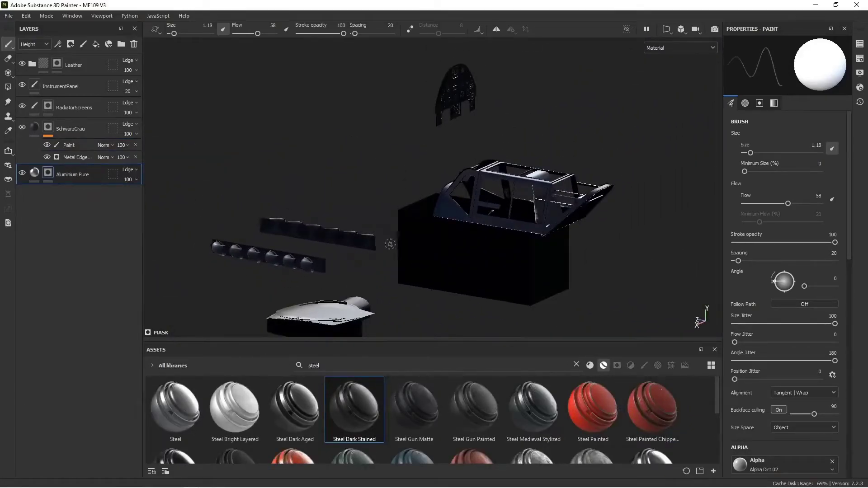
alt+middle_drag(391, 243, 390, 226)
alt+right_drag(389, 226, 421, 225)
alt+drag(421, 225, 413, 212)
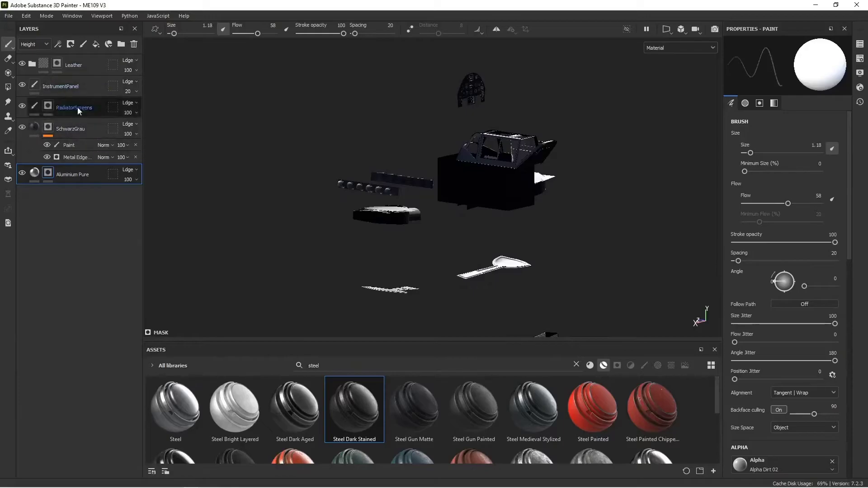
alt+drag(351, 159, 393, 170)
alt+middle_drag(393, 170, 432, 235)
alt+right_drag(432, 235, 465, 208)
mouse_move(465, 208)
alt+middle_down()
mouse_move(452, 132)
mouse_move(450, 224)
alt+middle_up()
mouse_move(449, 224)
alt+mouse_down()
mouse_move(374, 217)
mouse_move(492, 227)
alt+mouse_up()
alt+middle_drag(492, 227, 485, 184)
alt+right_drag(485, 184, 485, 195)
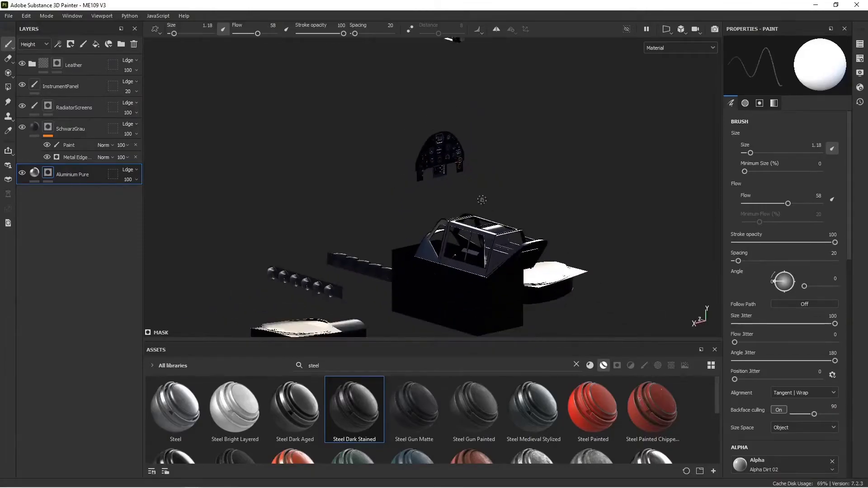
alt+drag(433, 203, 437, 221)
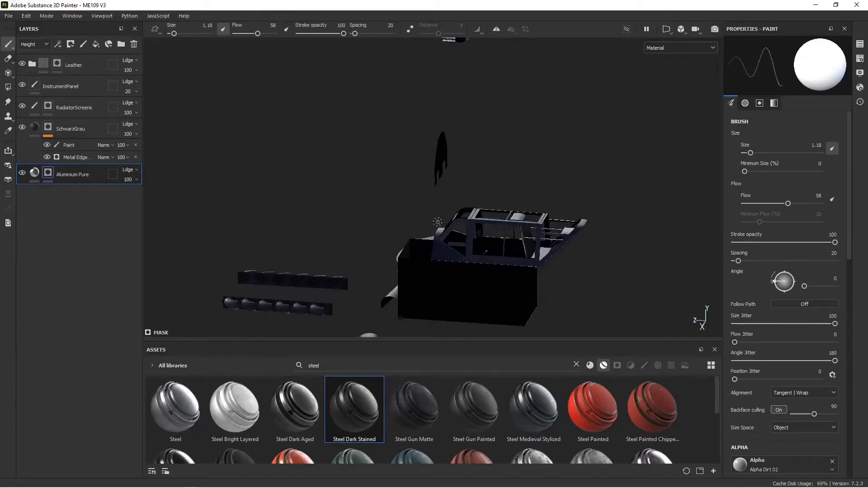
alt+drag(467, 212, 408, 211)
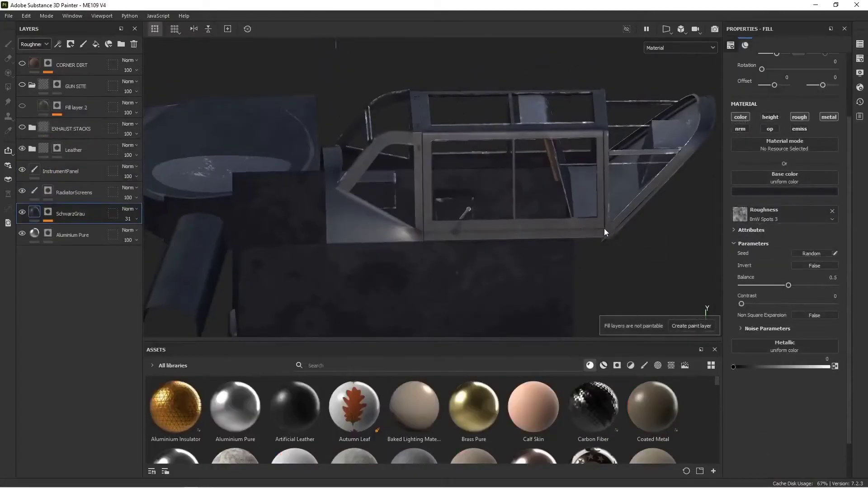
Inspect the cockpit tub's SchwarzGrau surface, switching the layer's roughness channel off and back on for comparison
alt+middle_drag(604, 229, 495, 223)
alt+drag(495, 223, 368, 216)
alt+drag(478, 253, 437, 234)
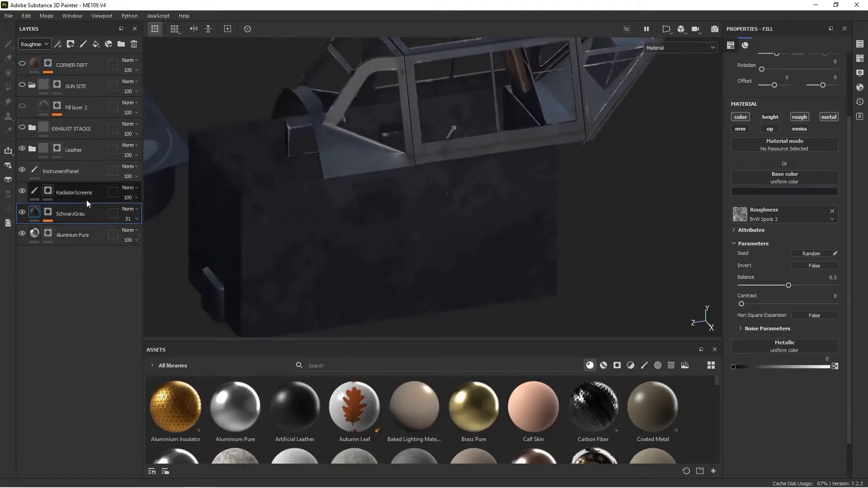
alt+drag(368, 194, 413, 227)
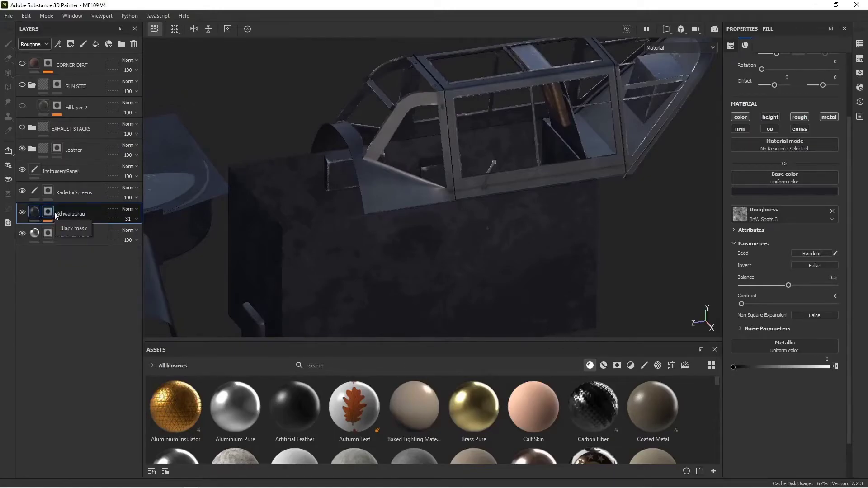
alt+drag(481, 227, 487, 201)
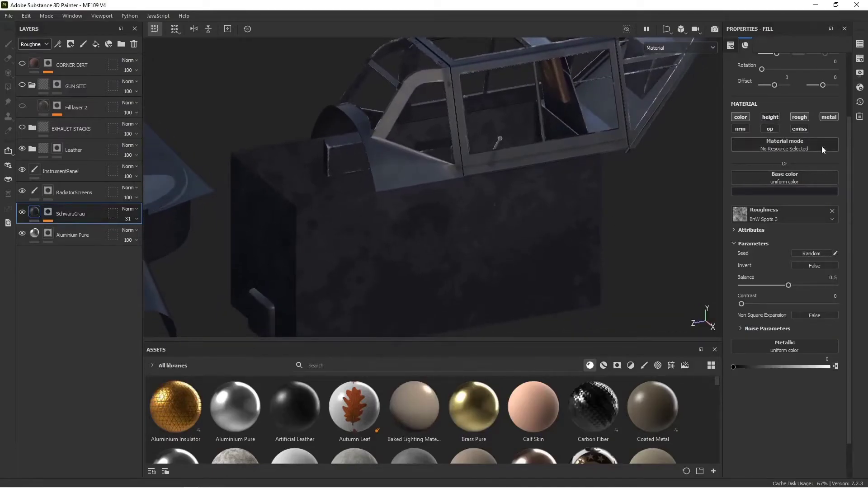
click(799, 118)
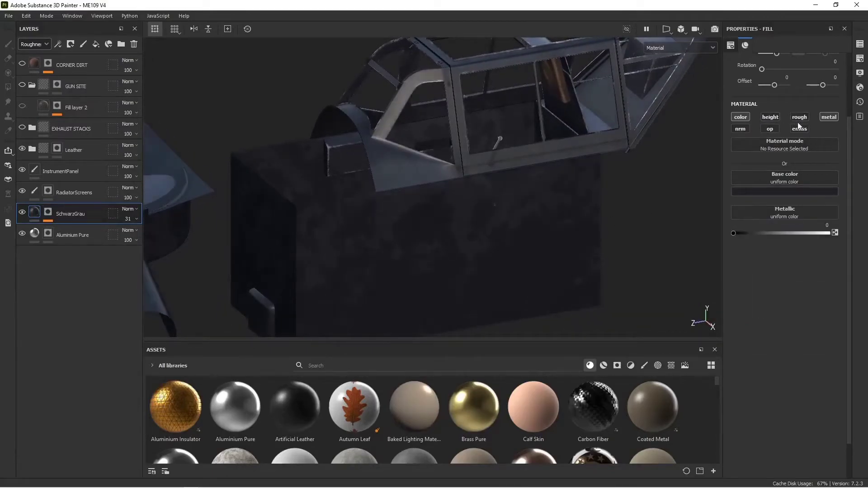
click(799, 117)
Search the assets for noise, limit the results to procedural textures and enlarge the asset browser
click(403, 364)
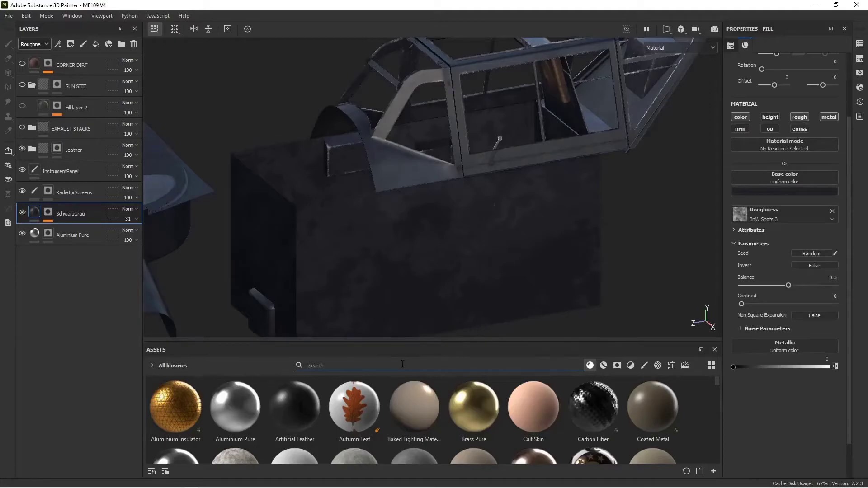
text(noise)
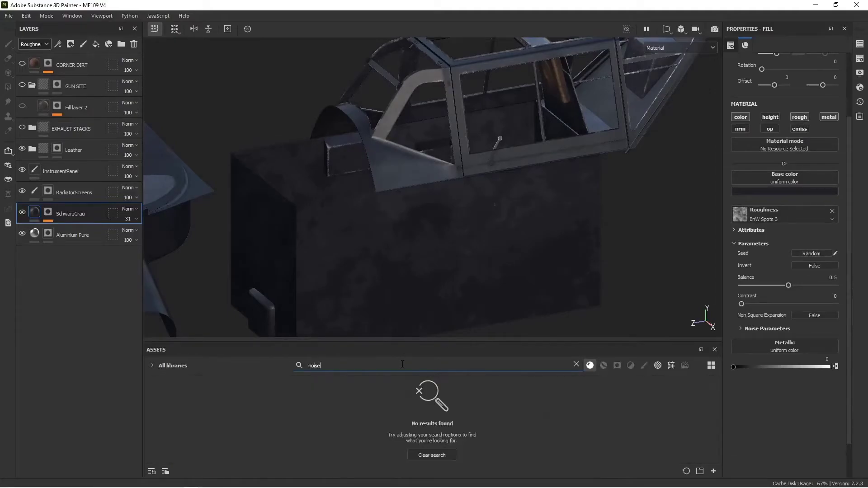
click(672, 366)
drag(500, 340, 491, 284)
Assign the BnW Spots 3 noise to the SchwarzGrau layer's roughness channel
scroll(482, 401, down, 3)
scroll(482, 402, up, 3)
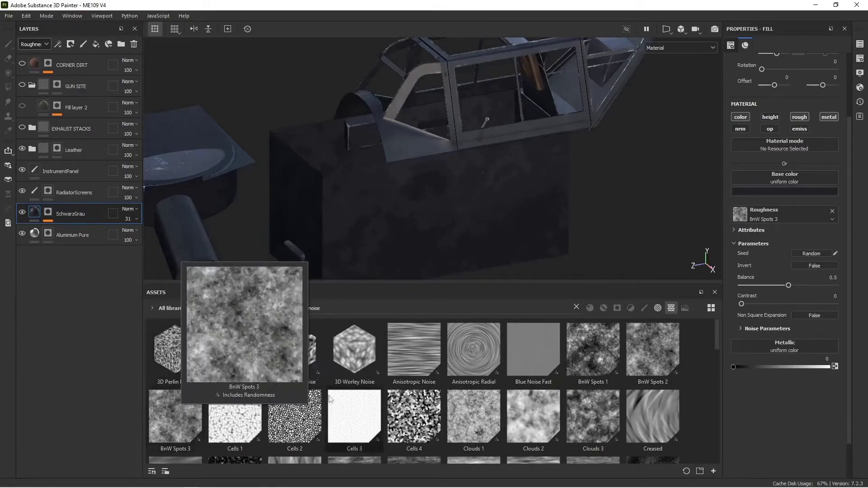
mouse_move(668, 387)
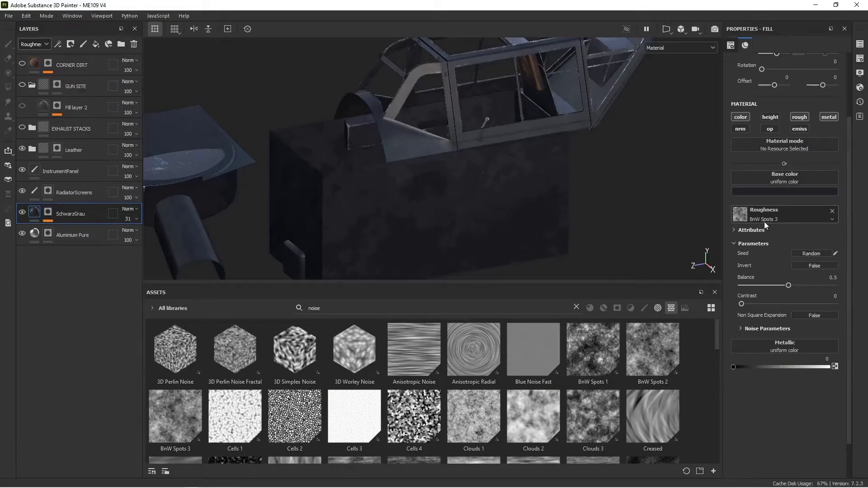
drag(180, 435, 766, 213)
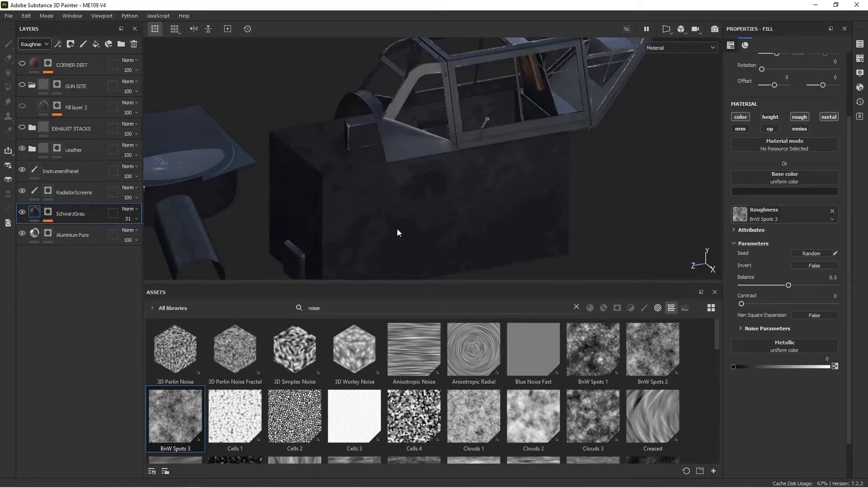
Display only the Roughness channel in the viewport and inspect the noise on the cockpit tub
alt+drag(549, 223, 464, 202)
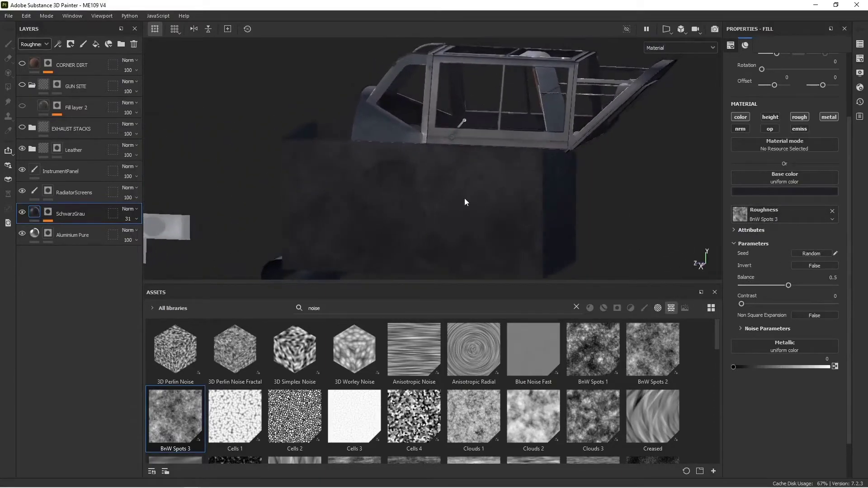
click(682, 49)
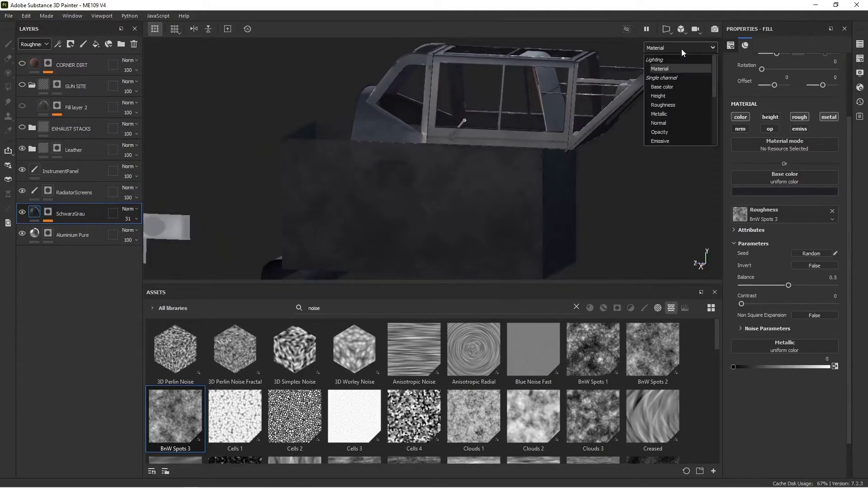
click(673, 107)
alt+drag(505, 190, 502, 165)
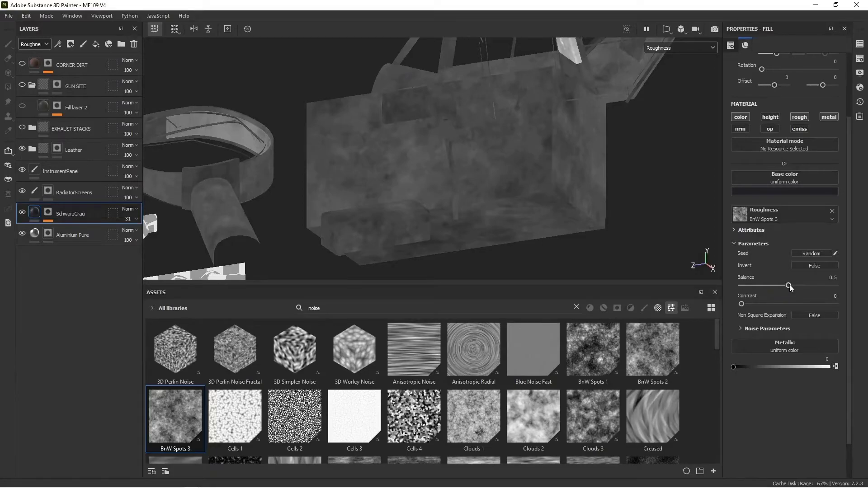
Set the balance of the BnW Spots 3 roughness to 0.56 and look over the layer's UV transformations
mouse_move(798, 288)
mouse_down()
mouse_move(818, 286)
mouse_move(767, 291)
mouse_move(794, 290)
mouse_up()
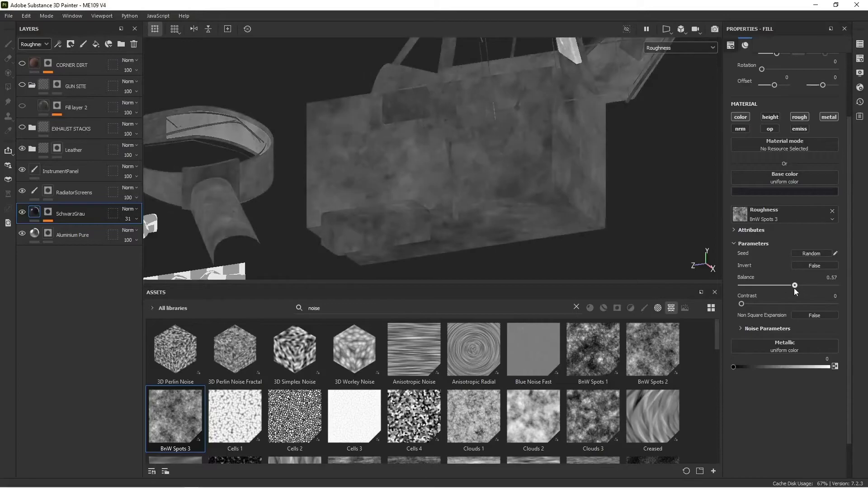
click(737, 230)
click(736, 230)
scroll(805, 163, up, 3)
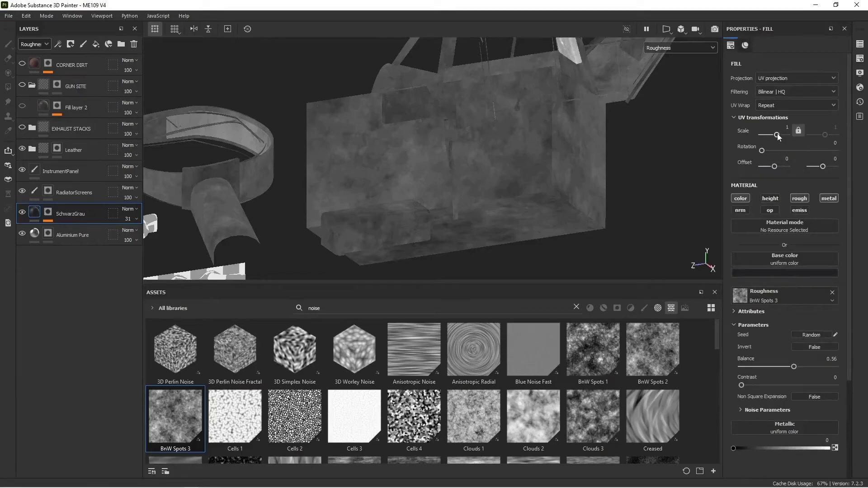
scroll(788, 274, down, 4)
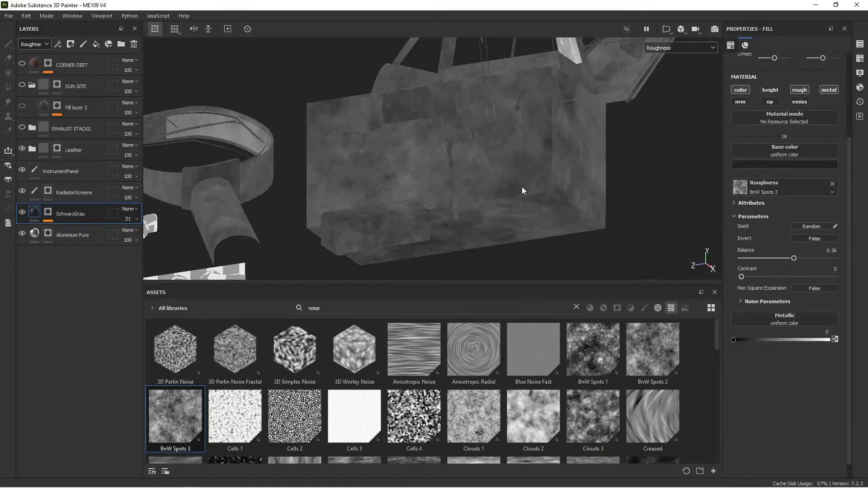
Check the cockpit in the Base color channel and return the viewport to the full Material display
alt+drag(531, 187, 508, 183)
click(707, 47)
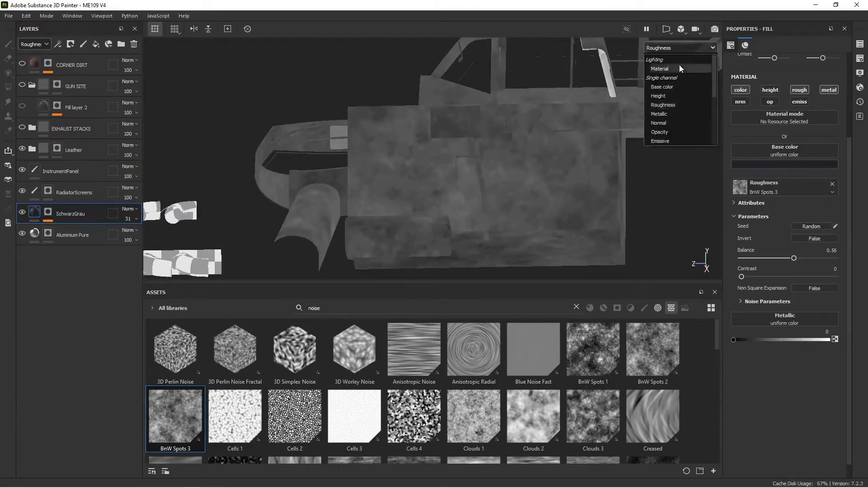
click(672, 89)
alt+drag(441, 169, 498, 162)
click(701, 48)
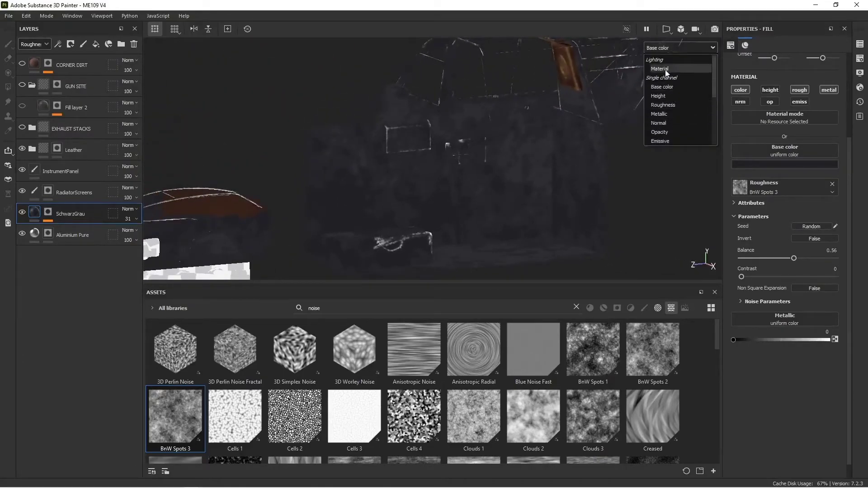
click(669, 68)
alt+drag(545, 143, 483, 197)
scroll(425, 170, up, 2)
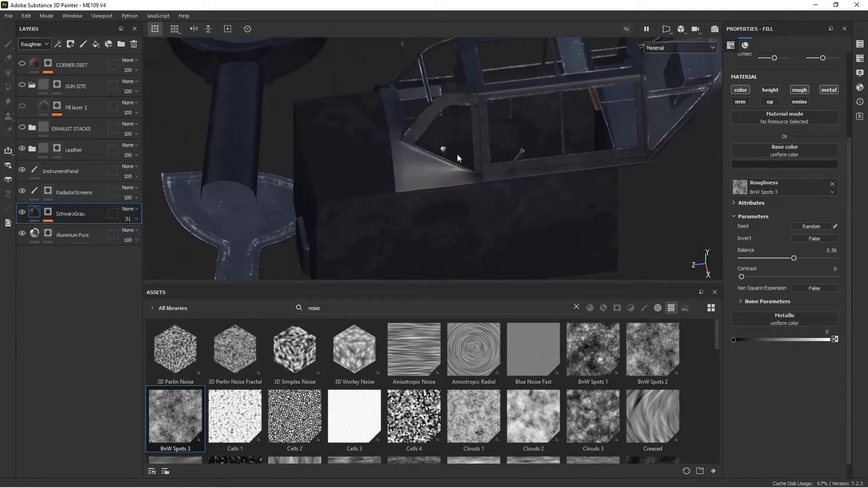
Make the EXHAUST STACKS folder visible and view its metal texture on the exhaust stacks up close
click(22, 127)
alt+middle_drag(276, 178, 469, 133)
alt+drag(469, 134, 428, 153)
alt+middle_drag(457, 100, 400, 172)
scroll(399, 172, up, 5)
alt+drag(396, 174, 310, 173)
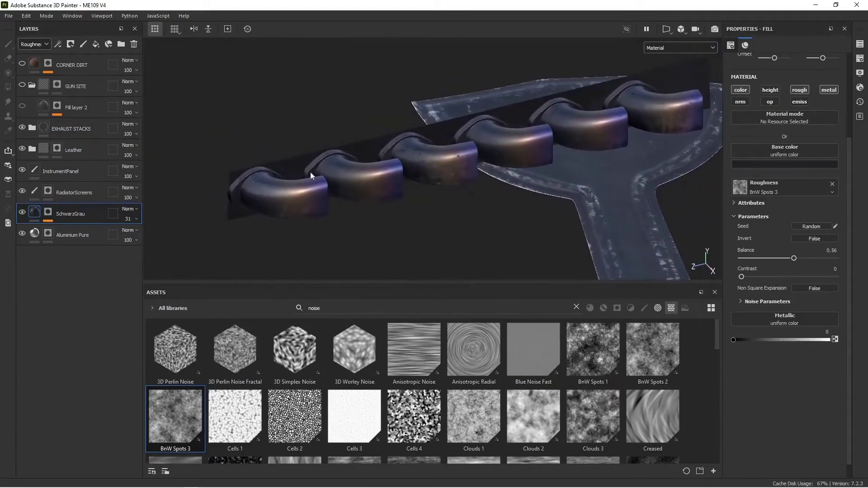
Expand the EXHAUST STACKS folder and give it a red colour label
click(32, 128)
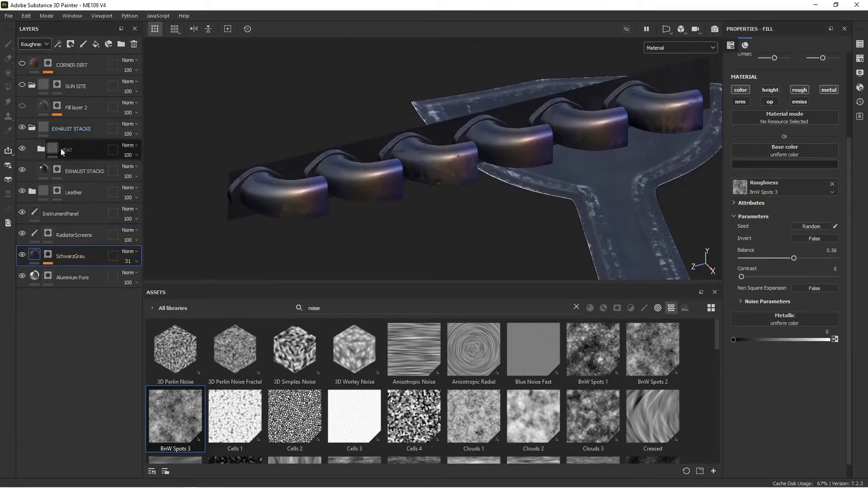
right_click(72, 129)
click(109, 248)
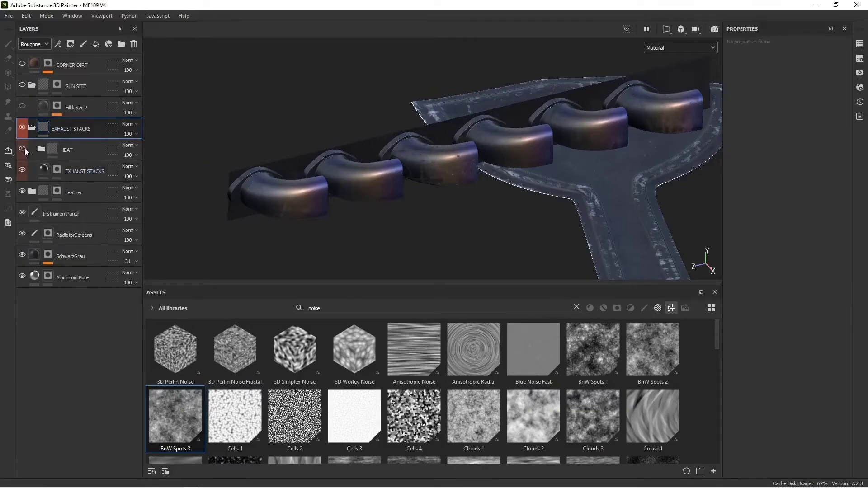
Inspect the Steel Rust and Wear base layer on the exhaust stacks with HEAT hidden, and show HEAT again
click(44, 173)
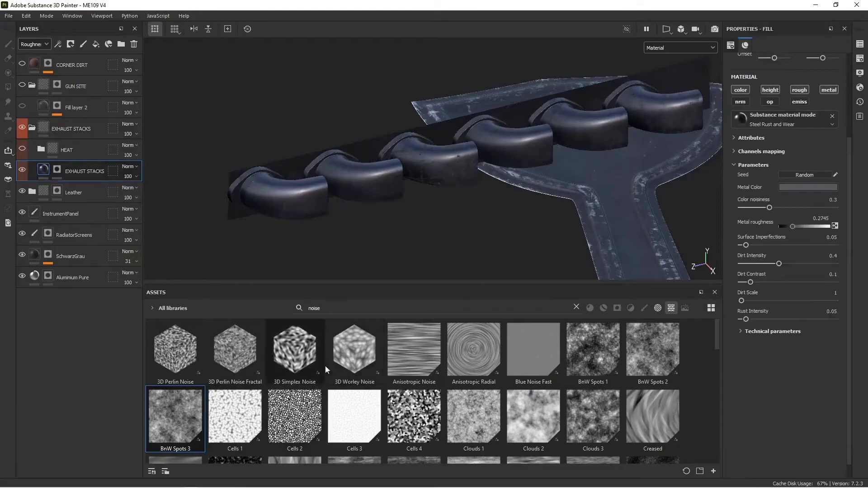
alt+drag(463, 236, 453, 218)
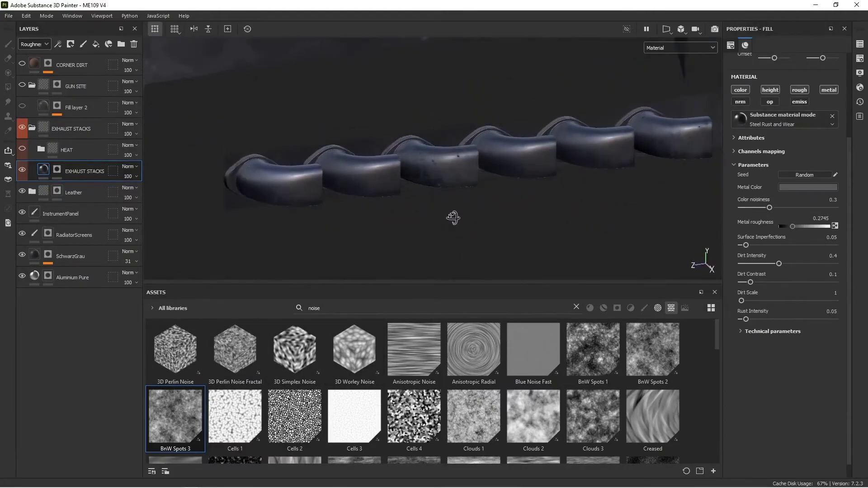
click(22, 149)
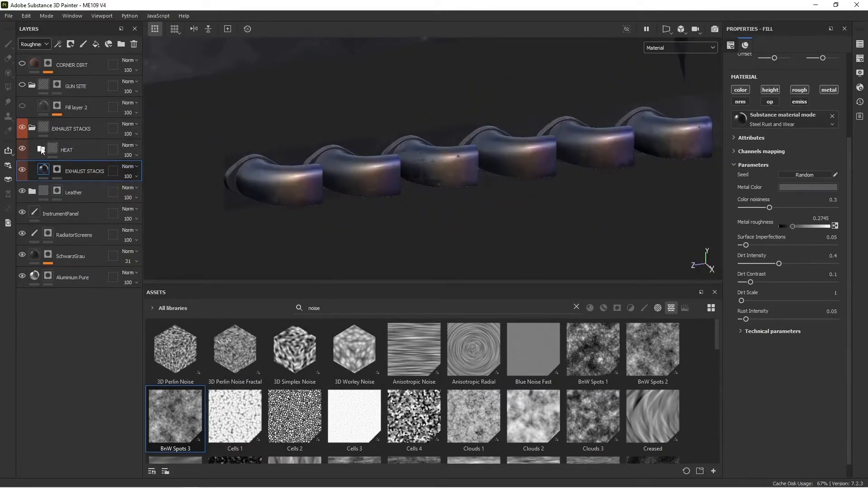
Expand the HEAT folder and turn off the Blur filters on Layers 4, 3, 2 and 1
click(41, 149)
click(52, 188)
click(52, 221)
click(51, 254)
click(51, 287)
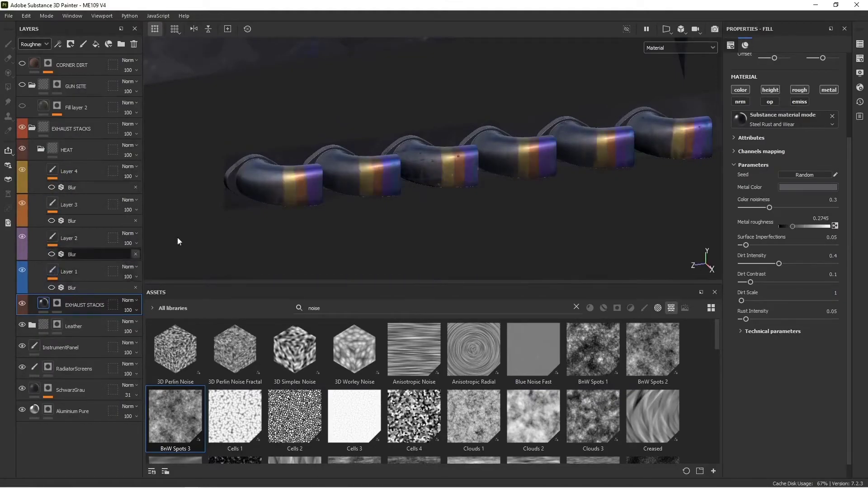
scroll(316, 196, up, 5)
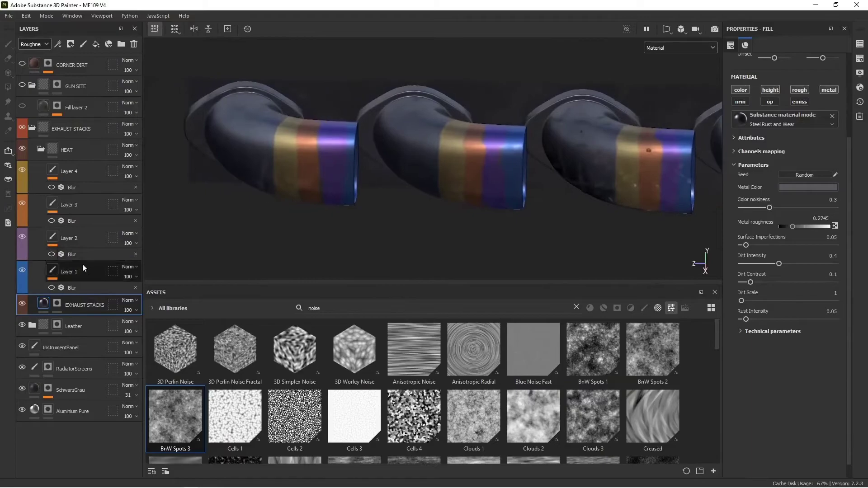
Select Layer 1 in the HEAT folder for painting and reduce the brush size to 0.93 over the exhaust tips
click(84, 267)
alt+drag(388, 171, 349, 178)
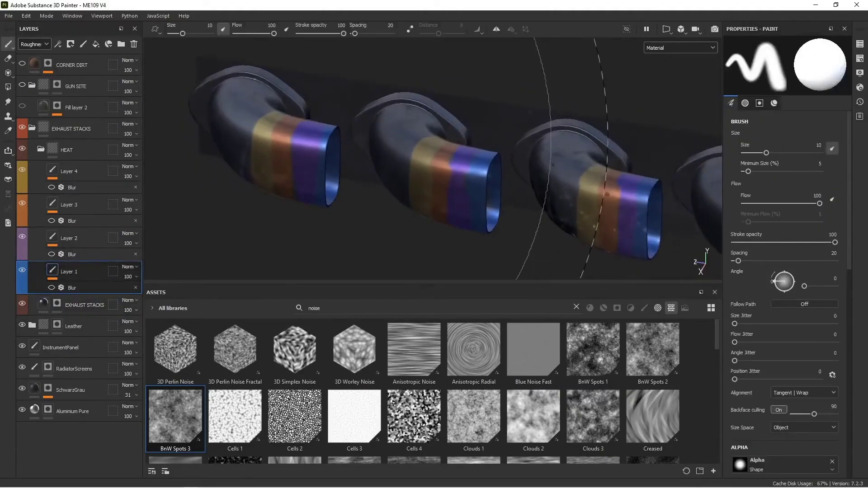
ctrl+right_drag(314, 151, 254, 151)
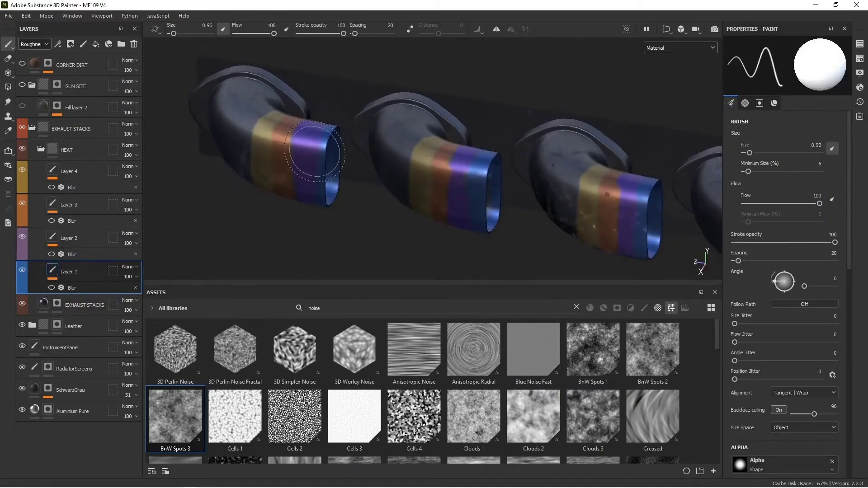
mouse_move(323, 156)
alt+mouse_down()
mouse_move(427, 150)
mouse_move(346, 171)
alt+mouse_up()
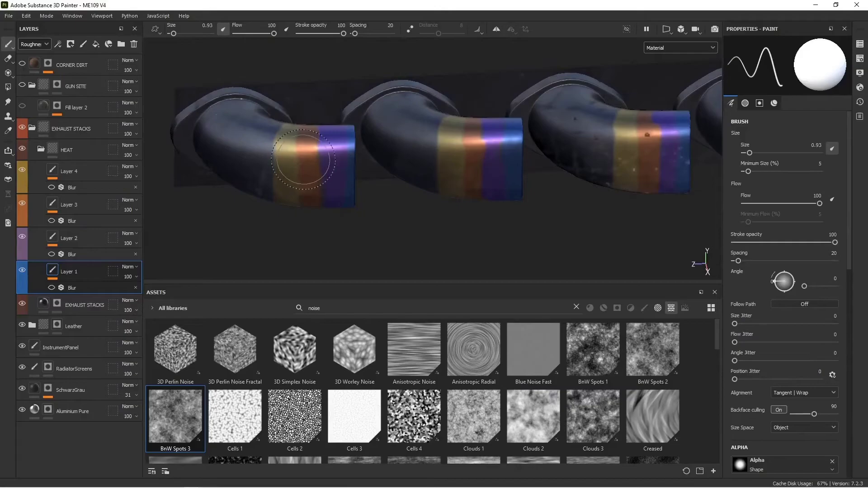
Turn the Blur filters on Layers 1 to 4 back on and collapse the EXHAUST STACKS folder
click(77, 286)
right_click(76, 287)
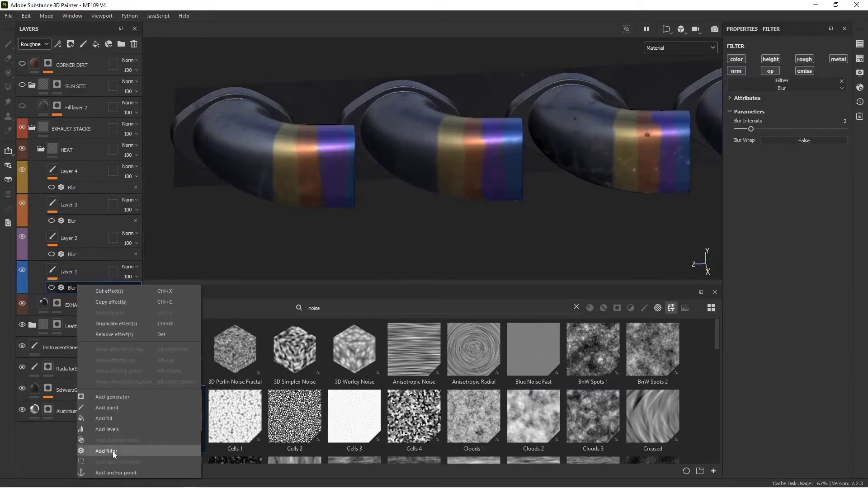
click(52, 288)
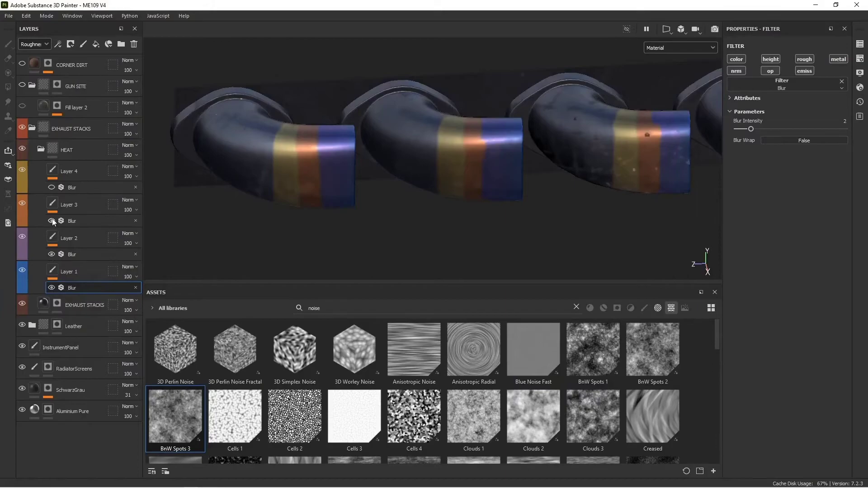
click(53, 187)
alt+drag(303, 169, 397, 169)
click(32, 128)
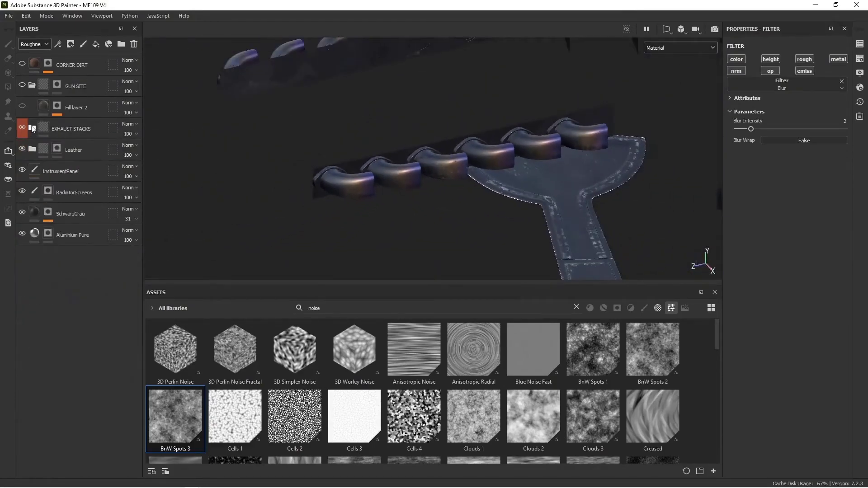
Bring the gun sight into view and make the GUN SITE folder visible
alt+drag(212, 138, 247, 154)
alt+drag(497, 172, 537, 118)
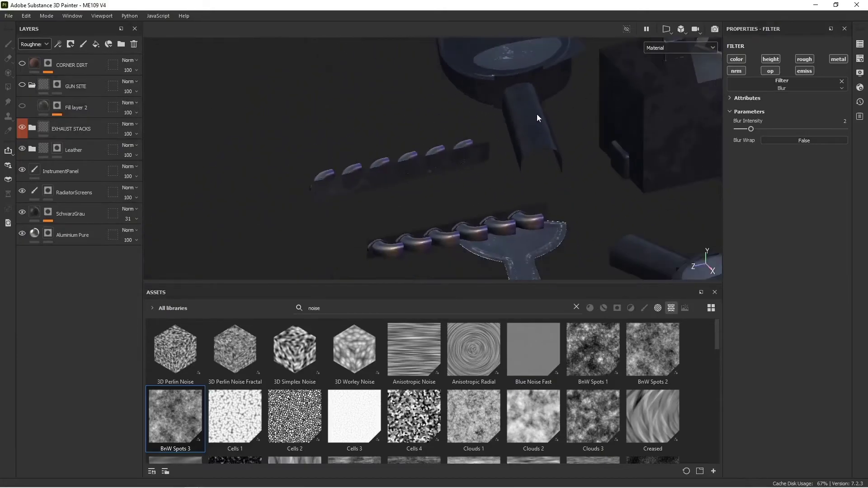
scroll(536, 115, down, 5)
alt+middle_drag(602, 90, 520, 193)
alt+middle_drag(488, 109, 482, 192)
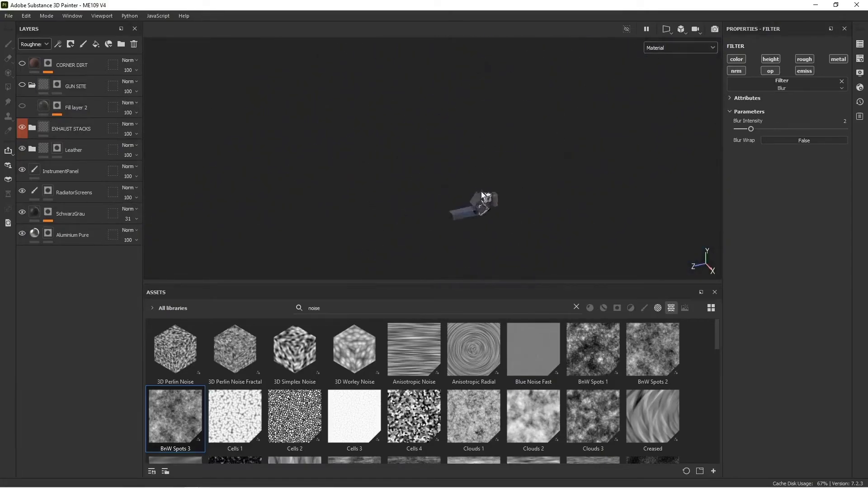
scroll(481, 192, up, 5)
alt+drag(482, 192, 447, 194)
alt+middle_drag(447, 193, 447, 164)
scroll(446, 164, up, 3)
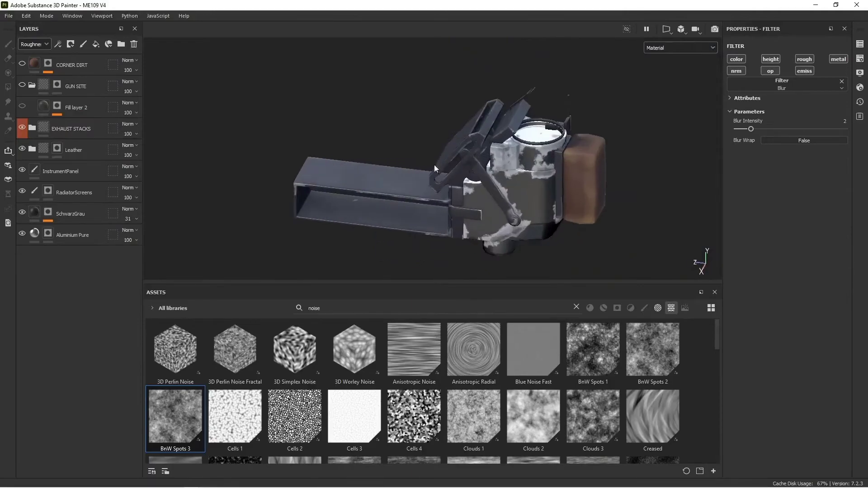
click(22, 86)
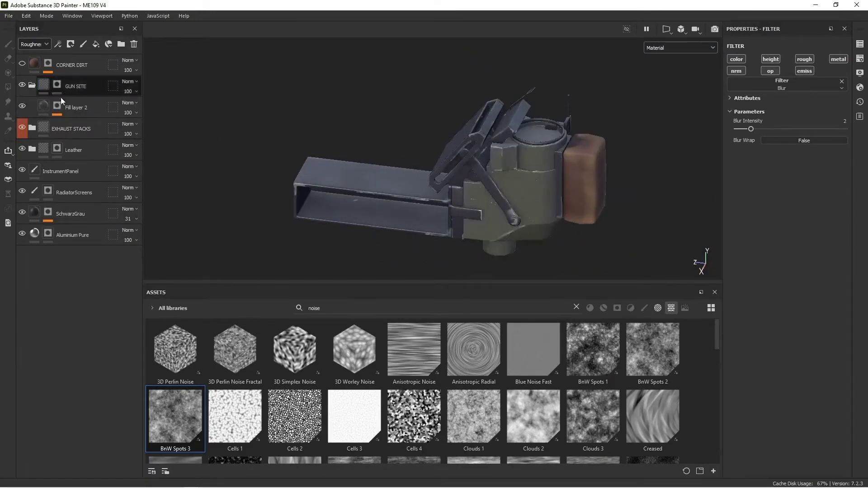
Examine the GUN SITE folder's mask and the height noise and roughness settings of Fill layer 2 on the gun sight
alt+drag(496, 180, 483, 172)
alt+middle_drag(482, 172, 410, 159)
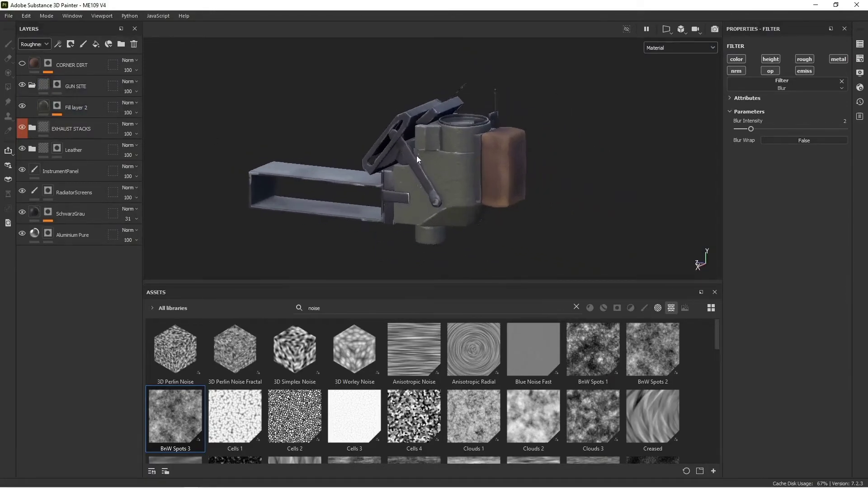
scroll(417, 155, up, 2)
click(45, 107)
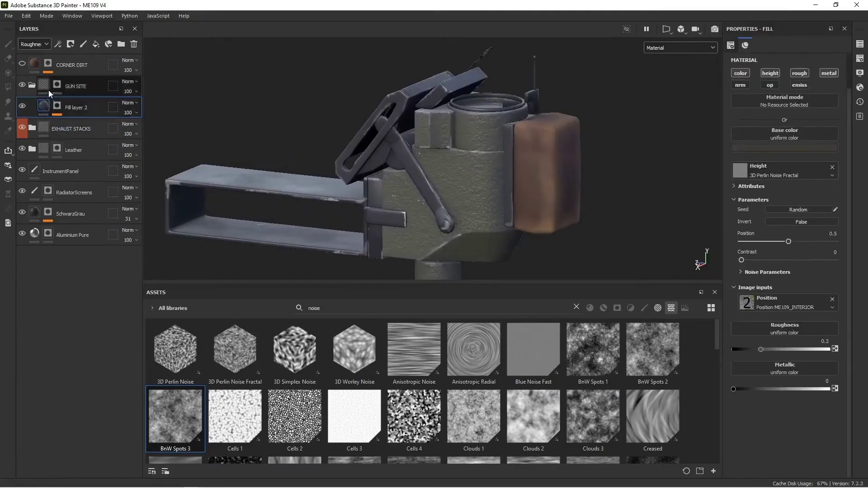
click(60, 82)
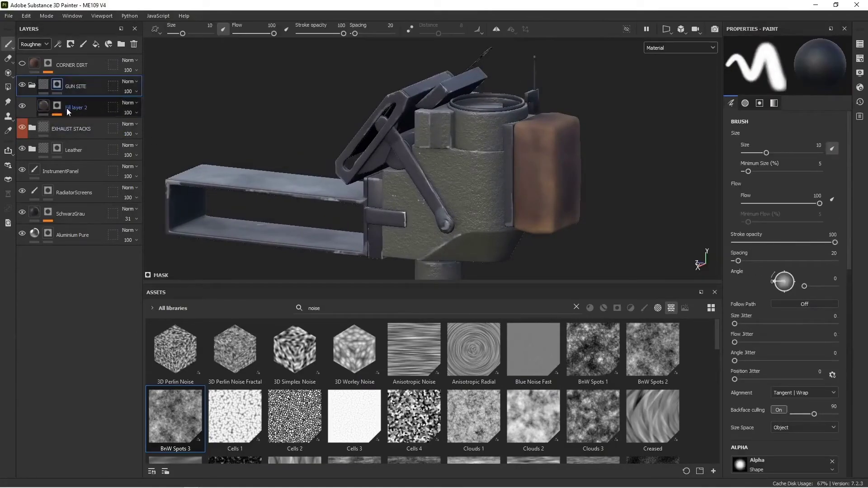
click(44, 107)
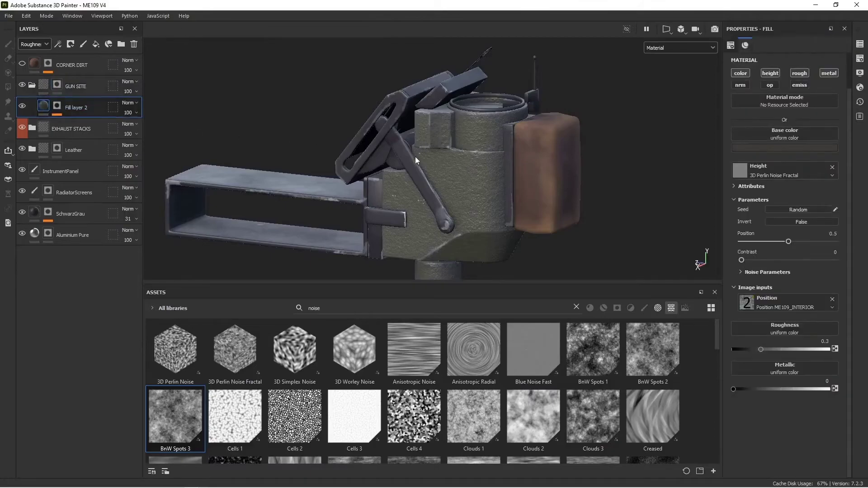
alt+drag(415, 157, 400, 164)
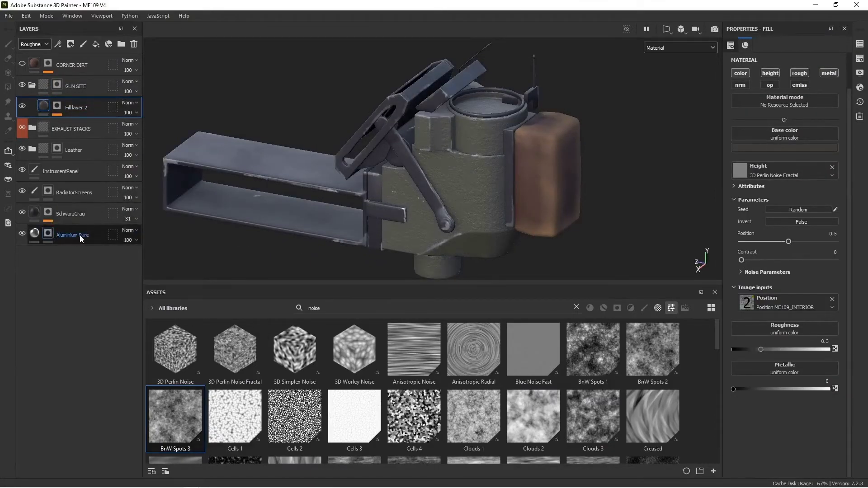
alt+drag(471, 159, 386, 149)
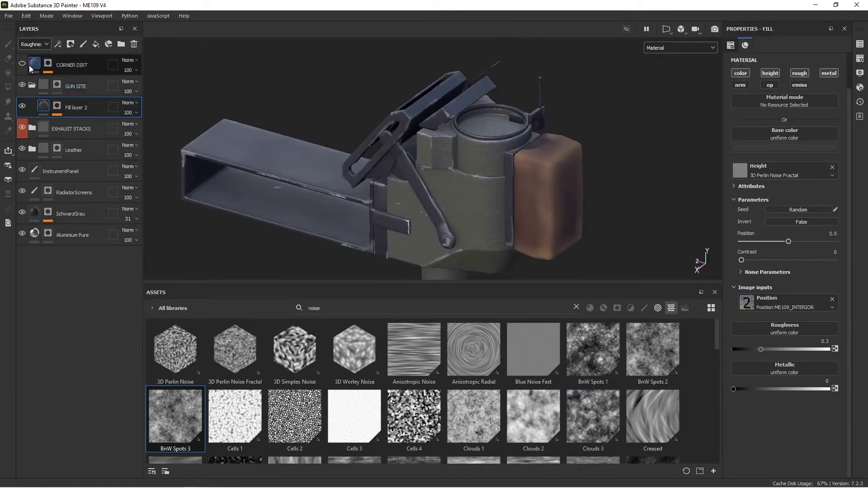
Return to the cockpit and canopy and make the CORNER DIRT layer visible
scroll(501, 157, down, 10)
alt+middle_drag(550, 168, 510, 103)
scroll(495, 149, up, 5)
alt+middle_drag(456, 164, 432, 83)
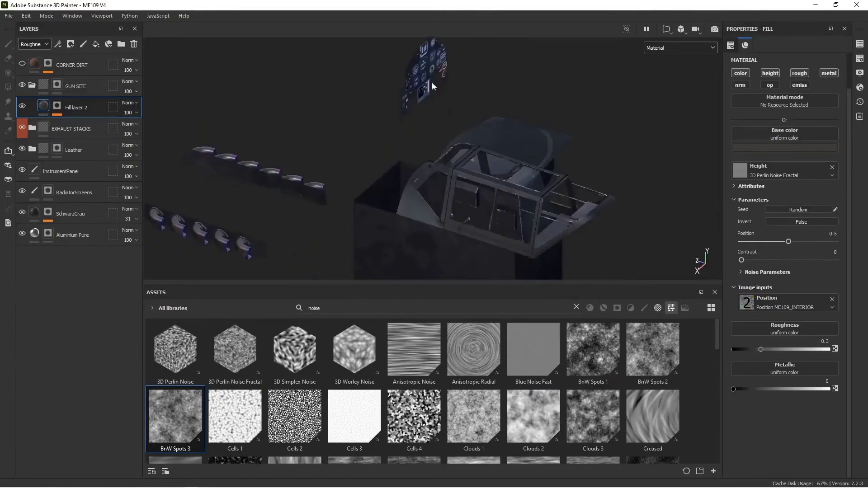
Search the assets for rust and limit the results to materials
click(358, 308)
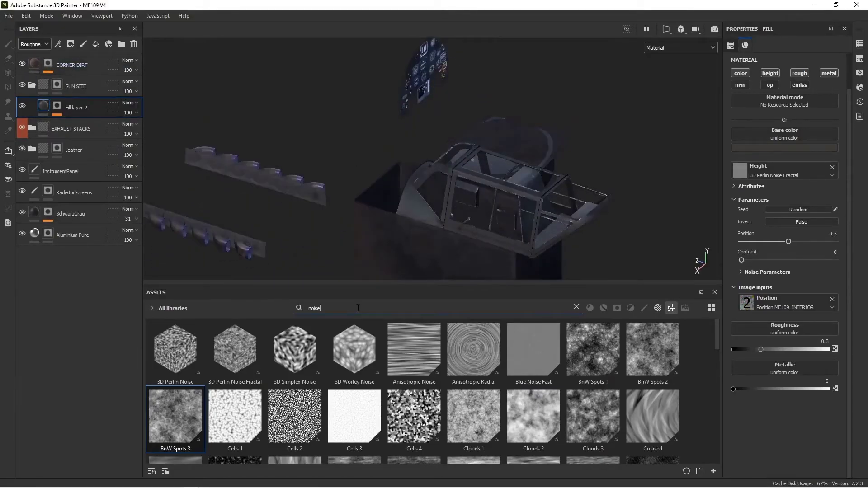
key(BackSpace)
key(BackSpace)
key(BackSpace)
key(BackSpace)
key(BackSpace)
text(rust)
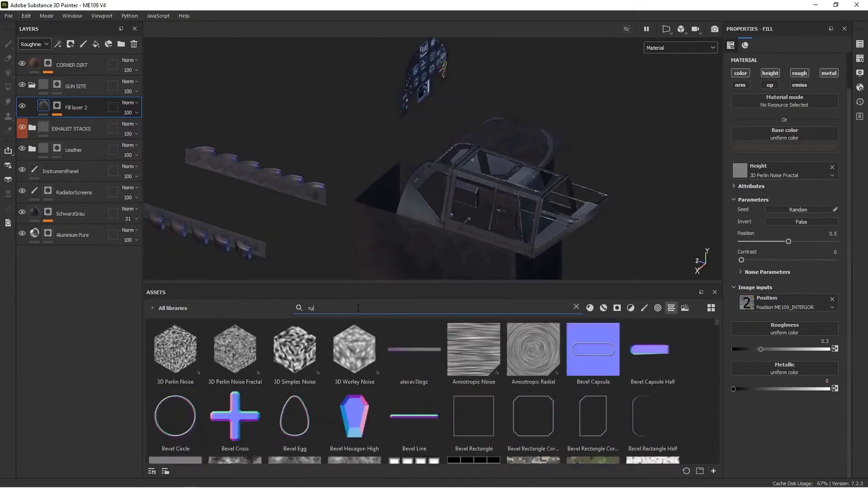
click(606, 309)
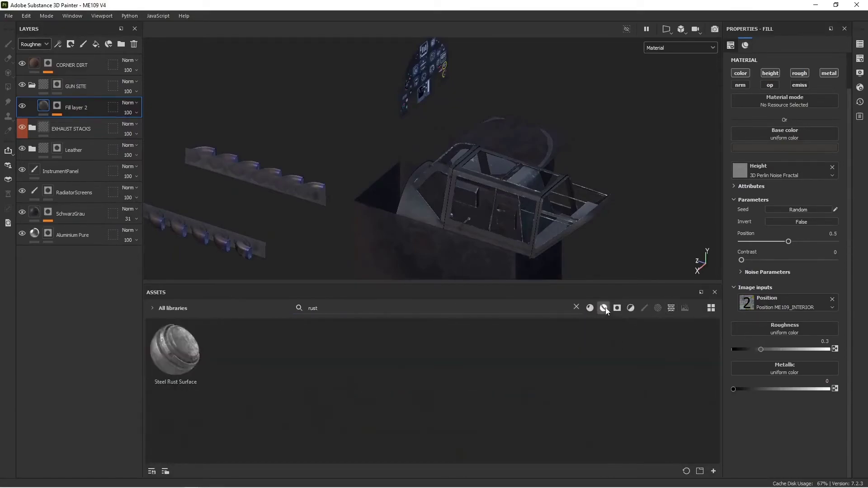
click(590, 308)
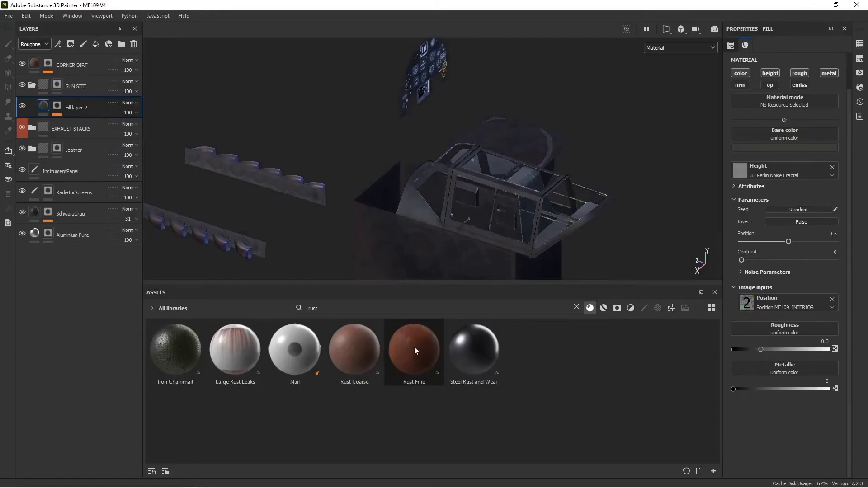
Select the CORNER DIRT fill and examine its Rust Fine material settings and its effect on the canopy area
click(38, 62)
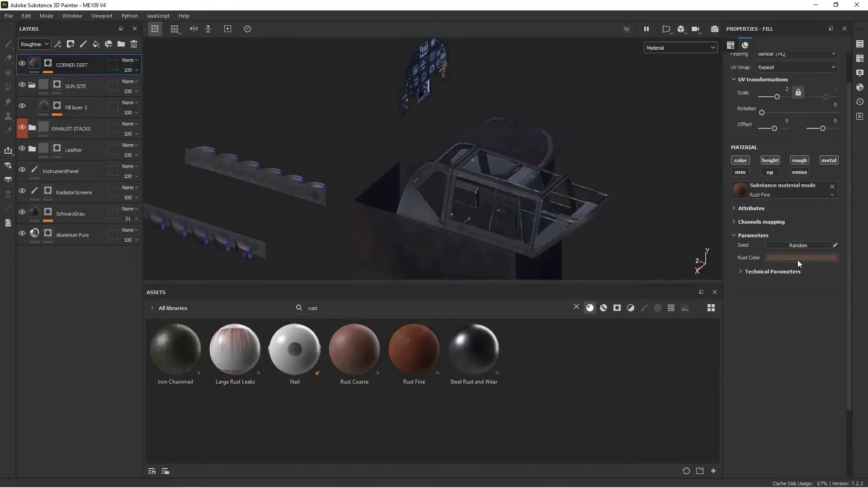
alt+middle_drag(546, 180, 521, 115)
alt+right_drag(520, 115, 500, 202)
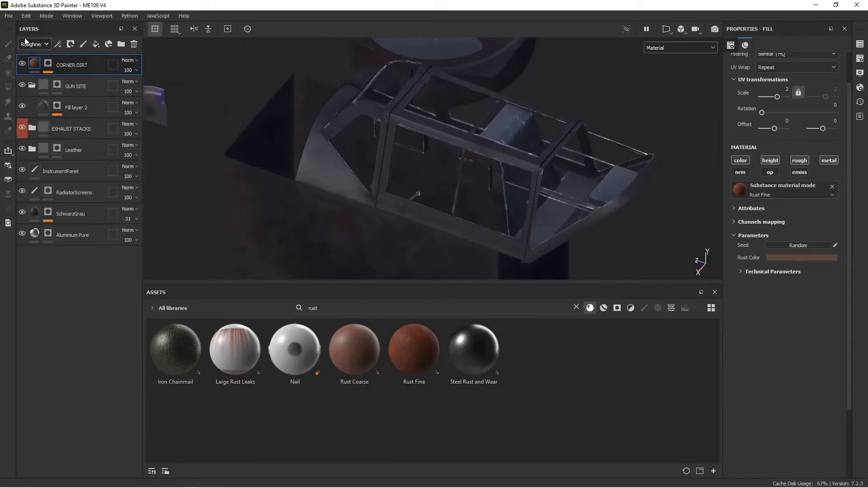
Open the CORNER DIRT mask's effects and switch off Paint and Blur to check the Dirt generator on the cockpit tub
click(48, 64)
click(46, 94)
alt+drag(464, 162, 436, 120)
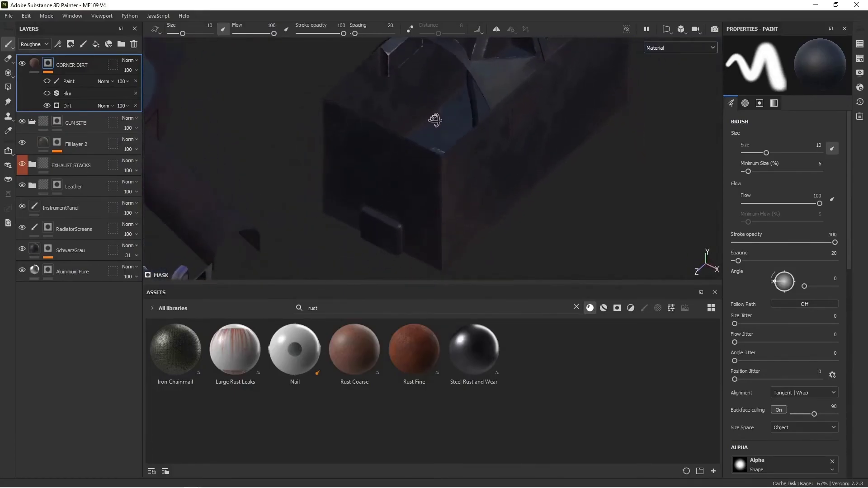
Switch the CORNER DIRT mask's Blur filter and Paint effect back on while viewing the cockpit tub's corner
alt+middle_drag(436, 120, 429, 142)
alt+drag(447, 139, 458, 143)
alt+middle_drag(458, 144, 466, 156)
alt+drag(467, 157, 383, 145)
alt+middle_drag(384, 145, 400, 160)
scroll(399, 160, up, 2)
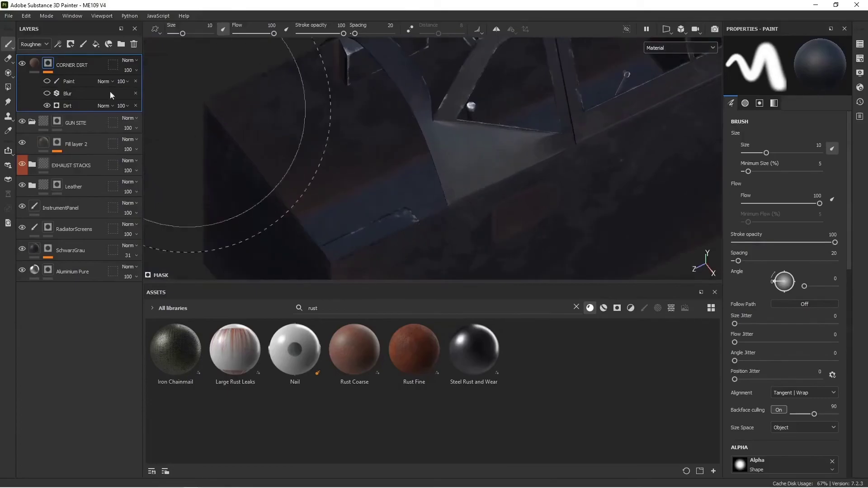
click(69, 94)
right_click(69, 94)
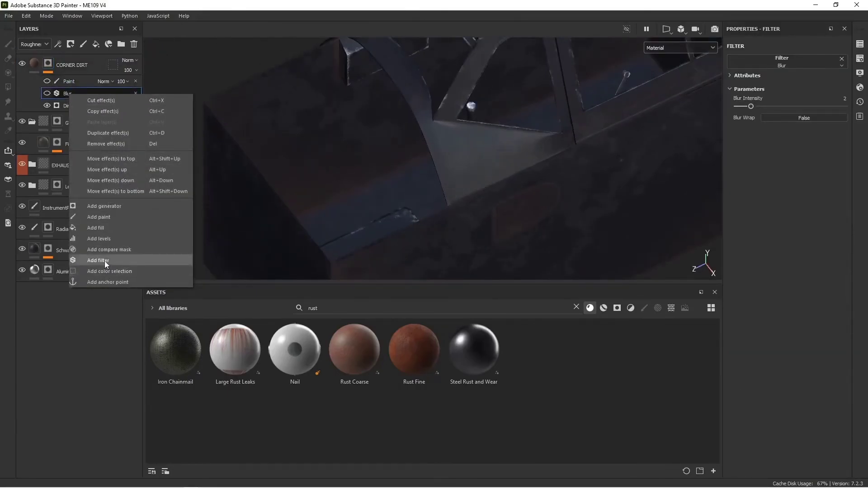
click(48, 93)
click(48, 93)
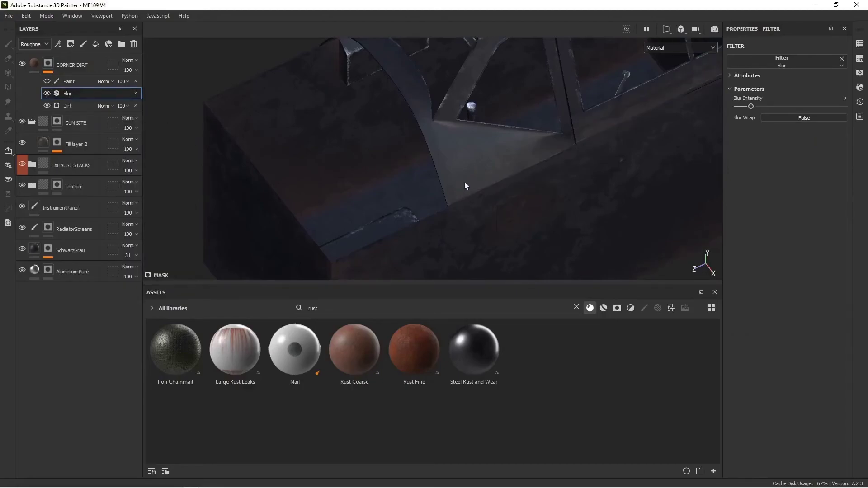
alt+drag(461, 181, 490, 182)
click(47, 81)
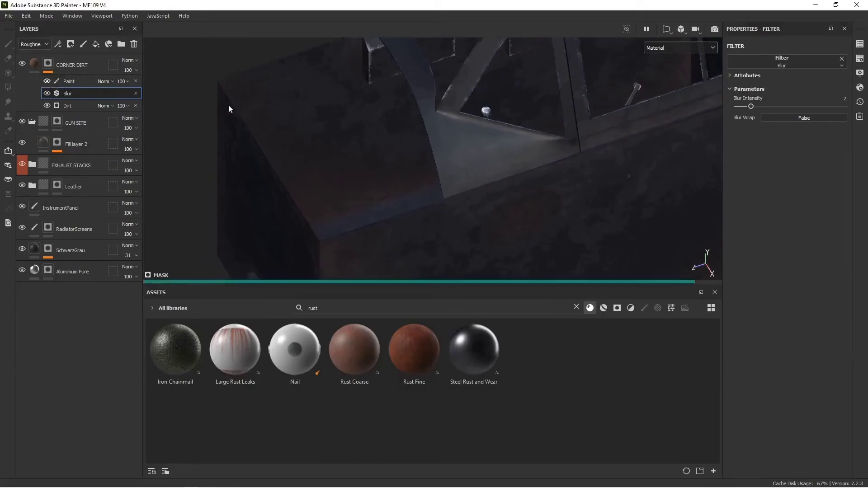
Examine the combined corner dirt on the cockpit tub and canopy from the front and the side
scroll(465, 148, up, 2)
scroll(464, 150, down, 5)
alt+middle_drag(503, 128, 491, 163)
alt+drag(492, 166, 347, 117)
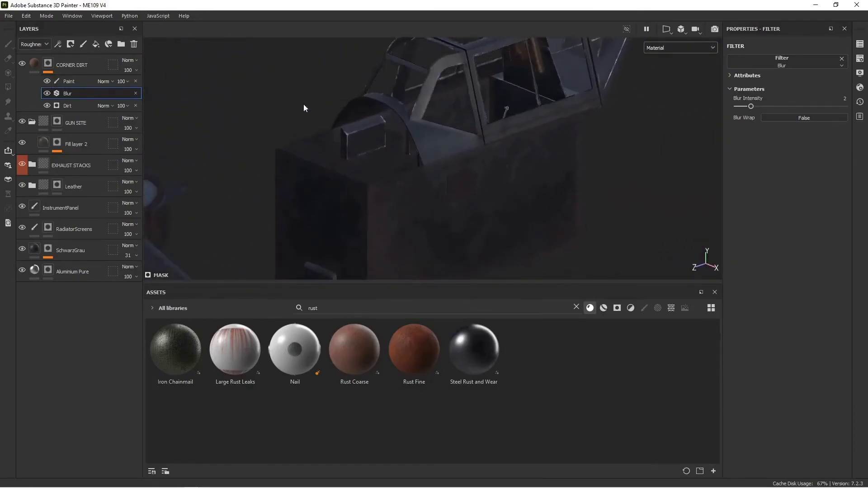
alt+drag(568, 165, 546, 166)
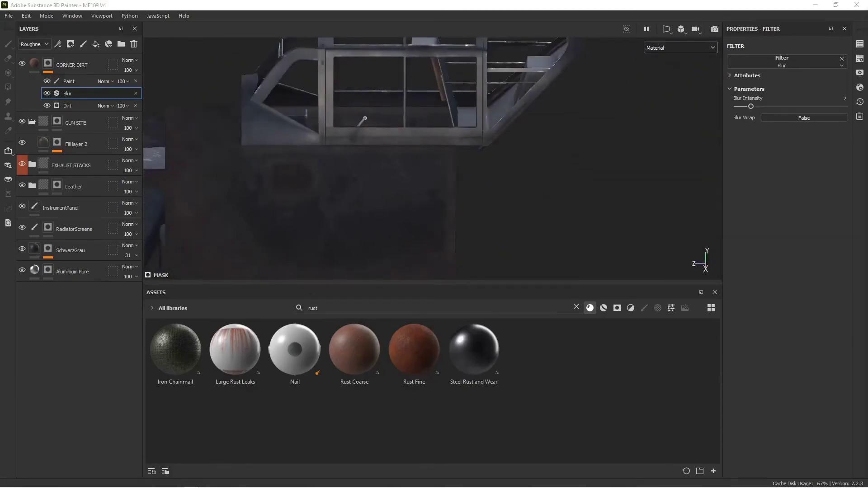
Switch to the Blender render window and inspect the Slot 4 render of the cockpit through the side windows
mouse_move(867, 112)
mouse_down()
mouse_move(696, 112)
mouse_move(523, 0)
mouse_up()
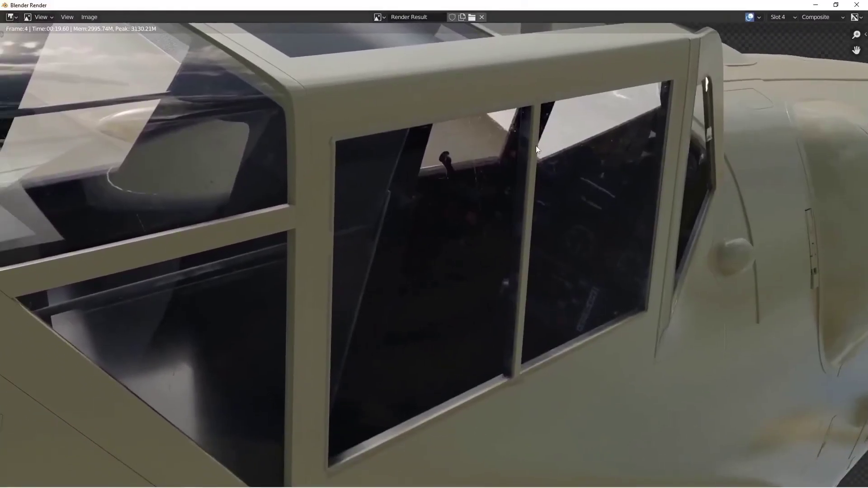
scroll(597, 188, up, 2)
scroll(590, 188, down, 4)
scroll(596, 201, up, 3)
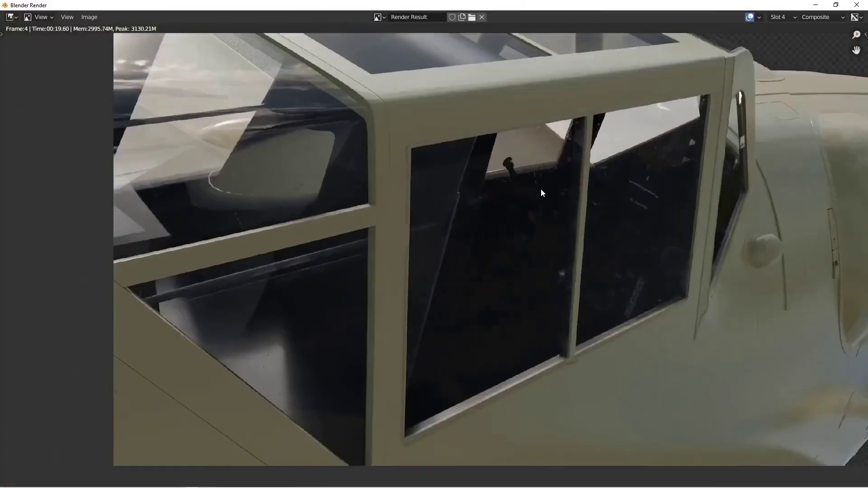
scroll(641, 223, down, 1)
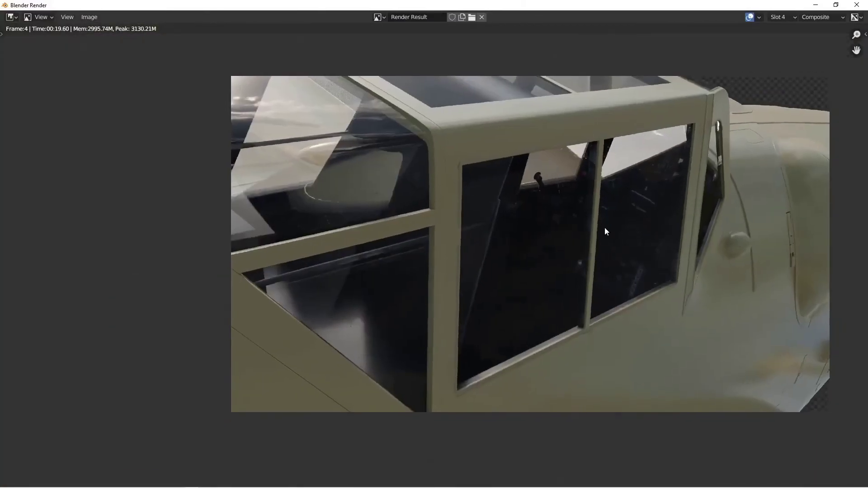
middle_drag(603, 226, 518, 223)
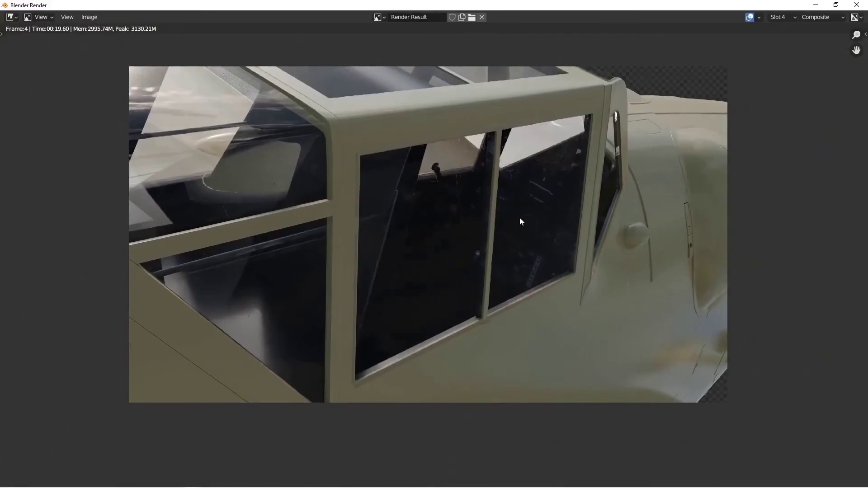
Cycle through render Slots 1, 2 and 3 and inspect the interior through the canopy's roof glass up close
key(j)
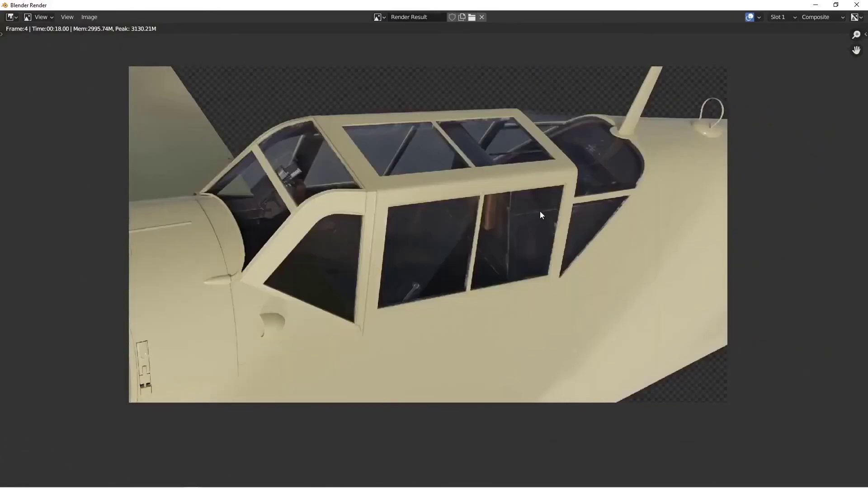
key(j)
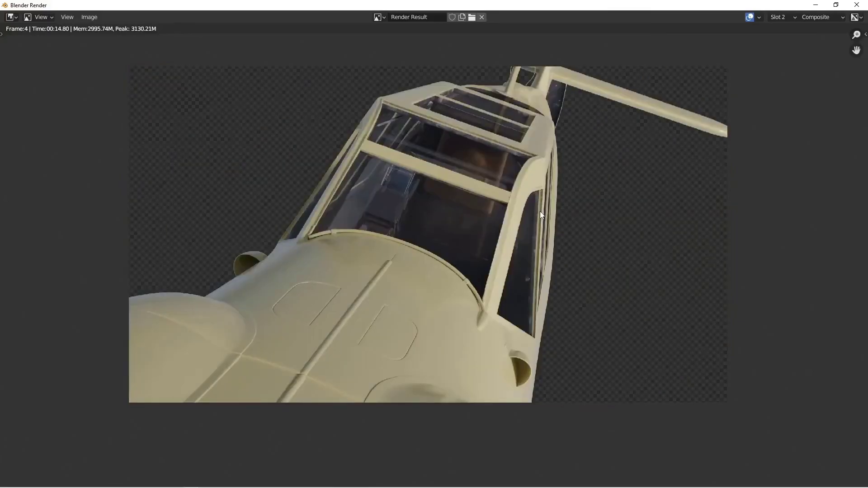
key(j)
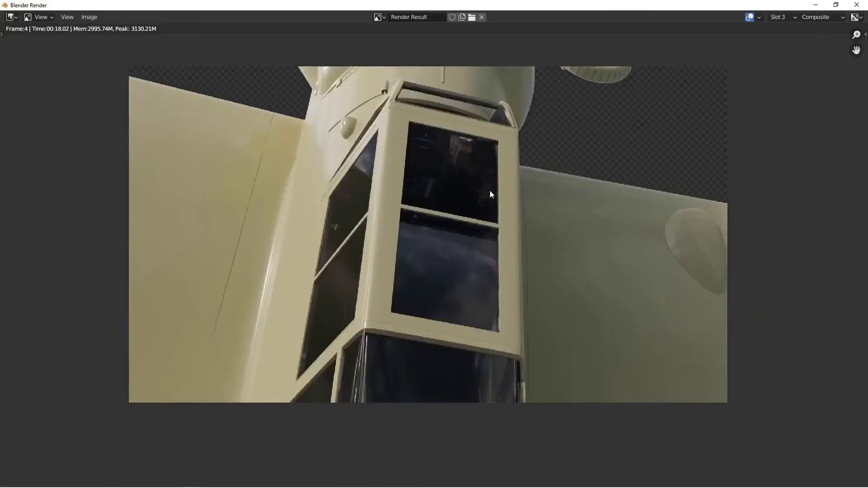
scroll(500, 203, down, 3)
scroll(497, 203, up, 8)
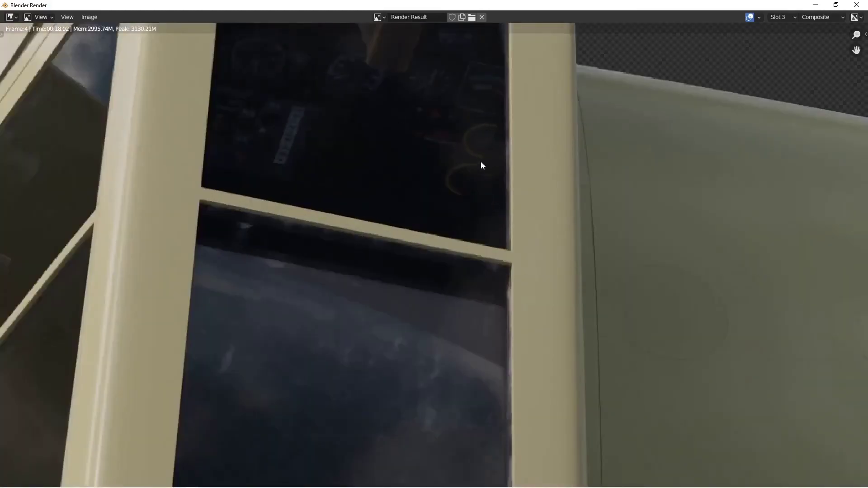
scroll(471, 169, down, 5)
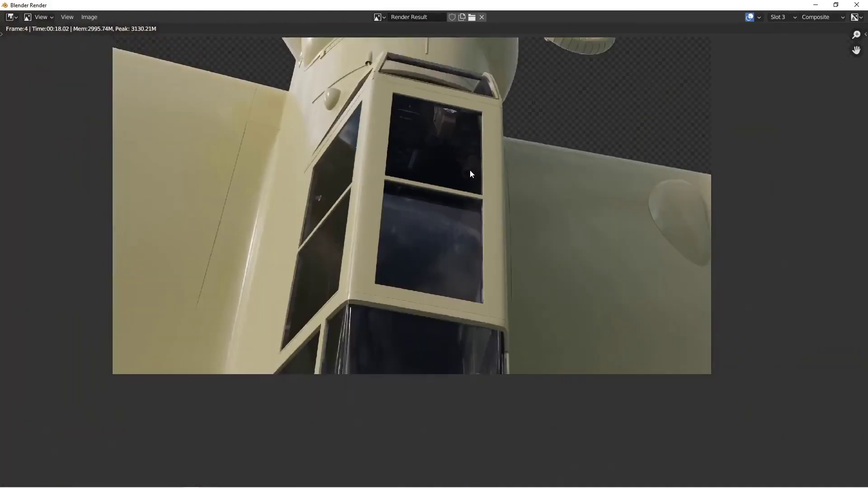
Go through render Slots 4, 1 and 2 again to compare the gun sight and interior seen through the glass
key(j)
scroll(470, 170, down, 2)
scroll(469, 170, up, 4)
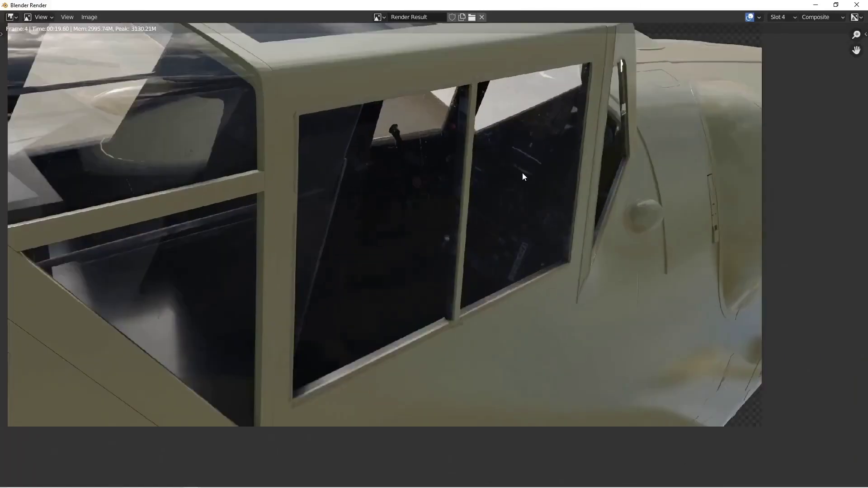
key(j)
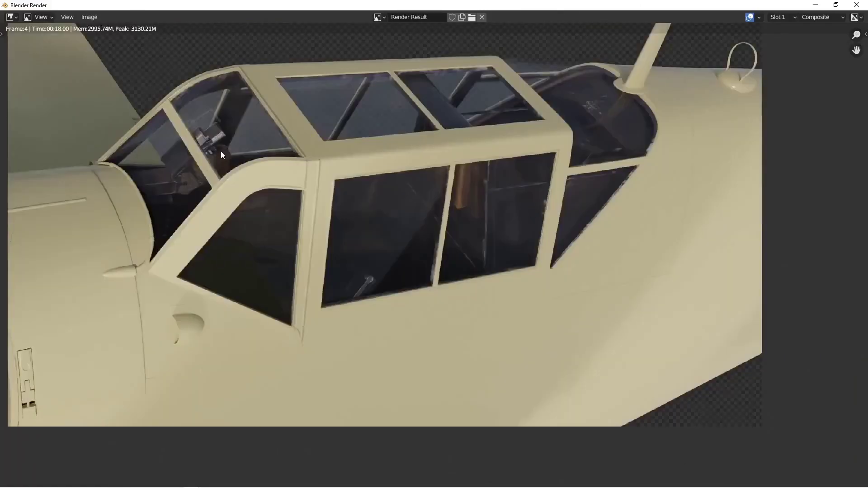
key(j)
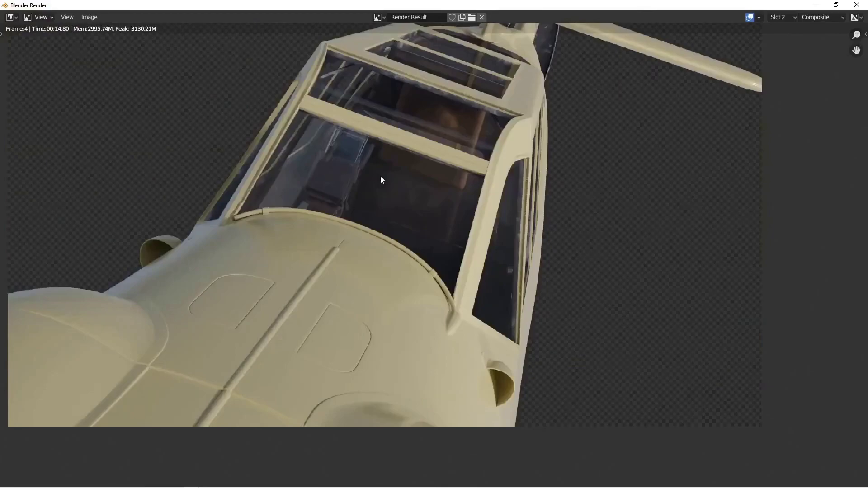
middle_drag(600, 174, 644, 203)
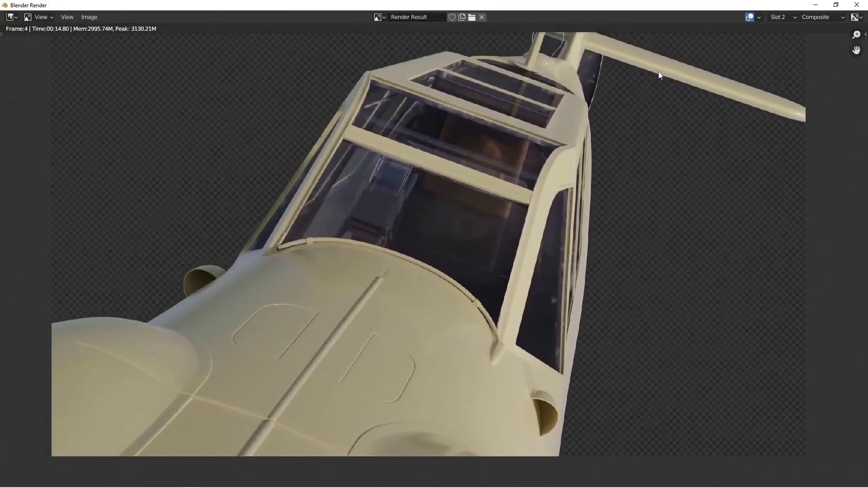
Return to Substance 3D Painter and view the full set of interior parts and exhaust stacks
mouse_move(628, 7)
mouse_down()
mouse_move(866, 194)
mouse_move(867, 2)
mouse_up()
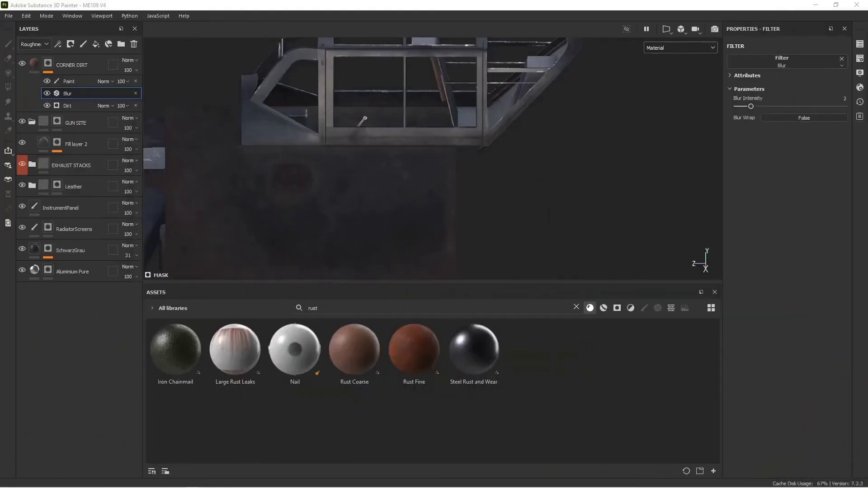
scroll(455, 199, down, 5)
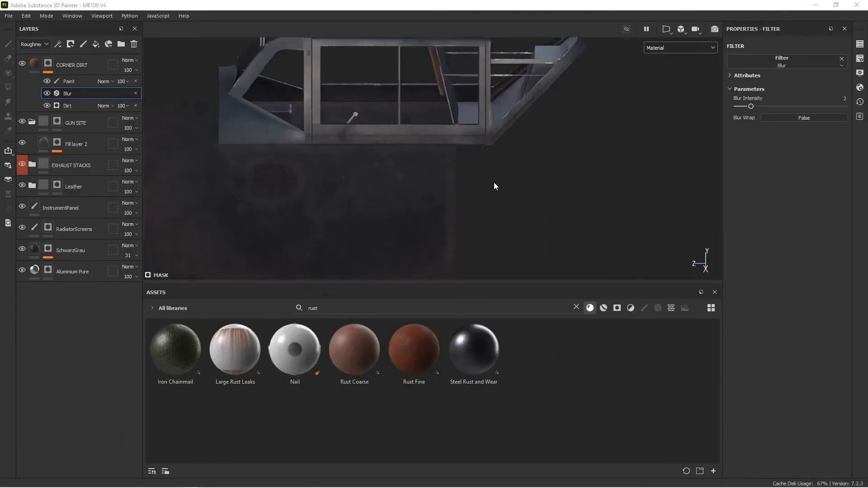
alt+drag(470, 184, 524, 175)
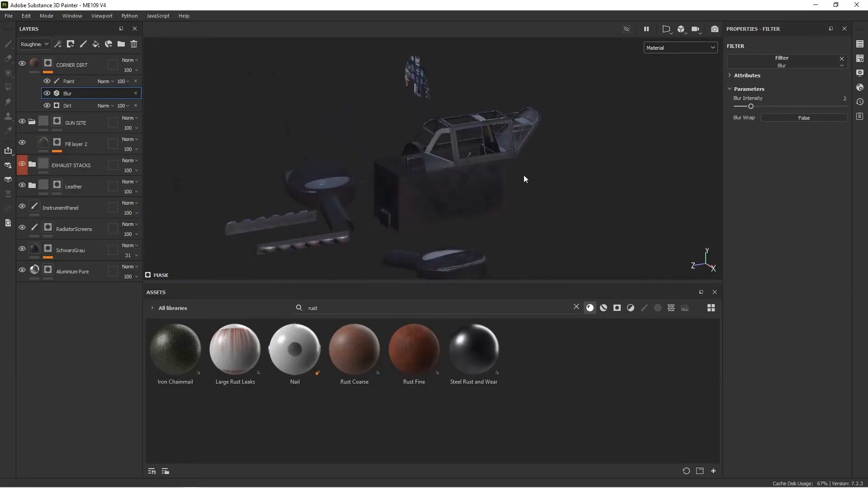